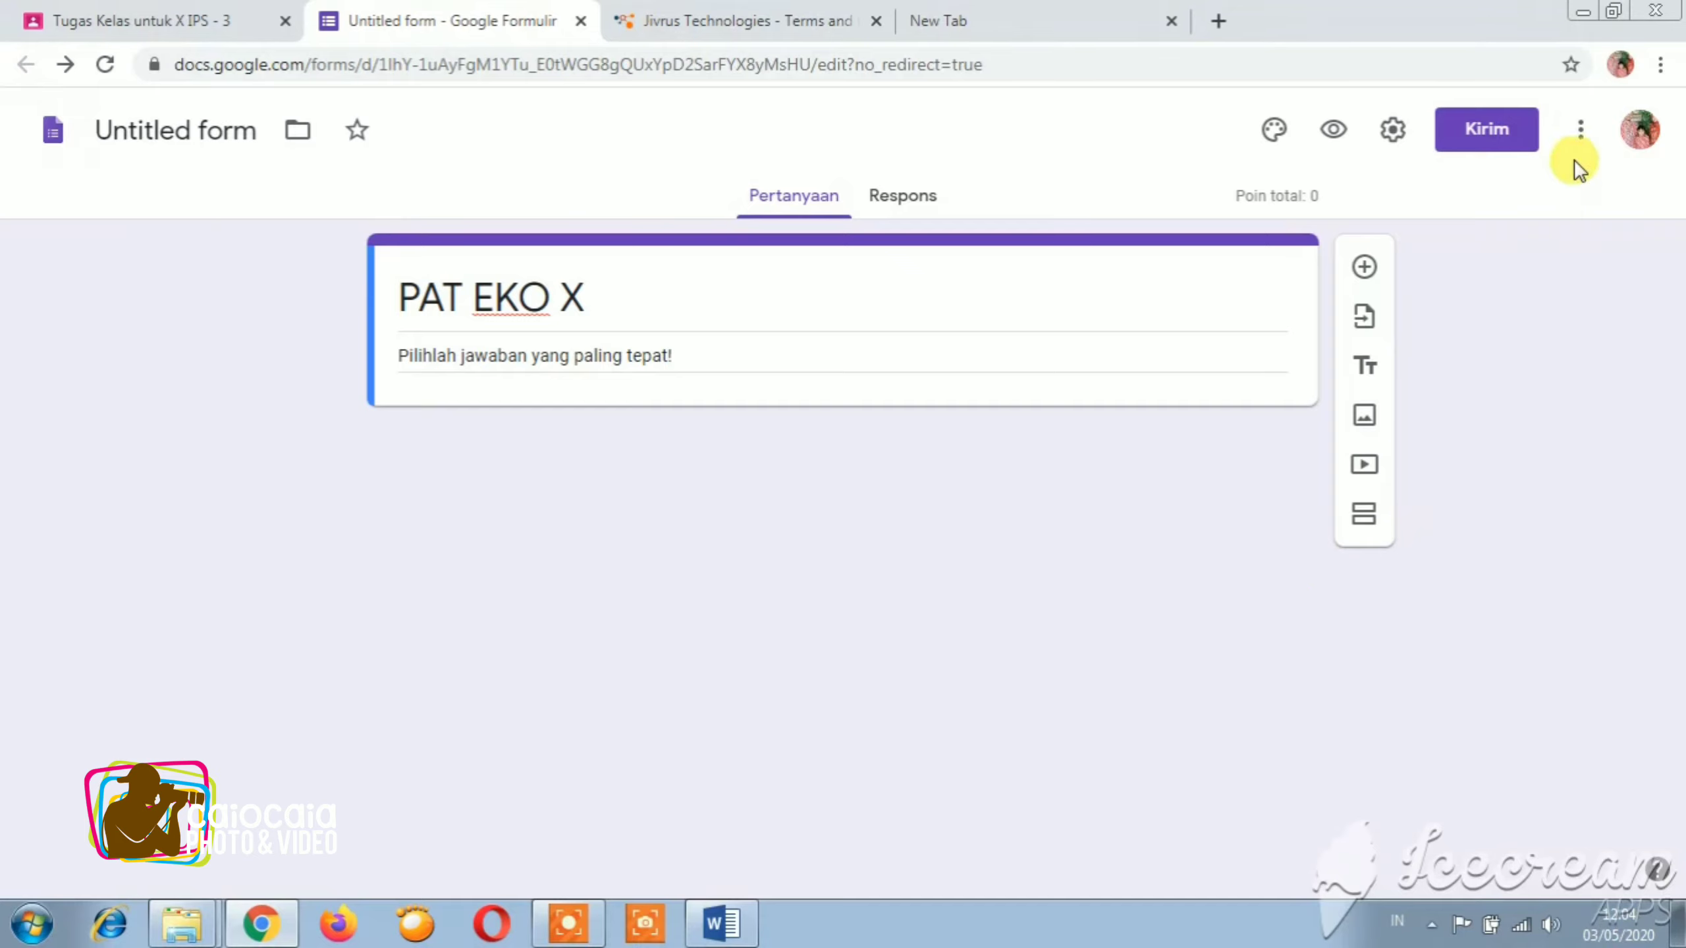
Search the form's add-on marketplace for "form builder" and open the details of the Form Builder add-on.
{"action": "left_click", "coordinate": [1581, 133]}
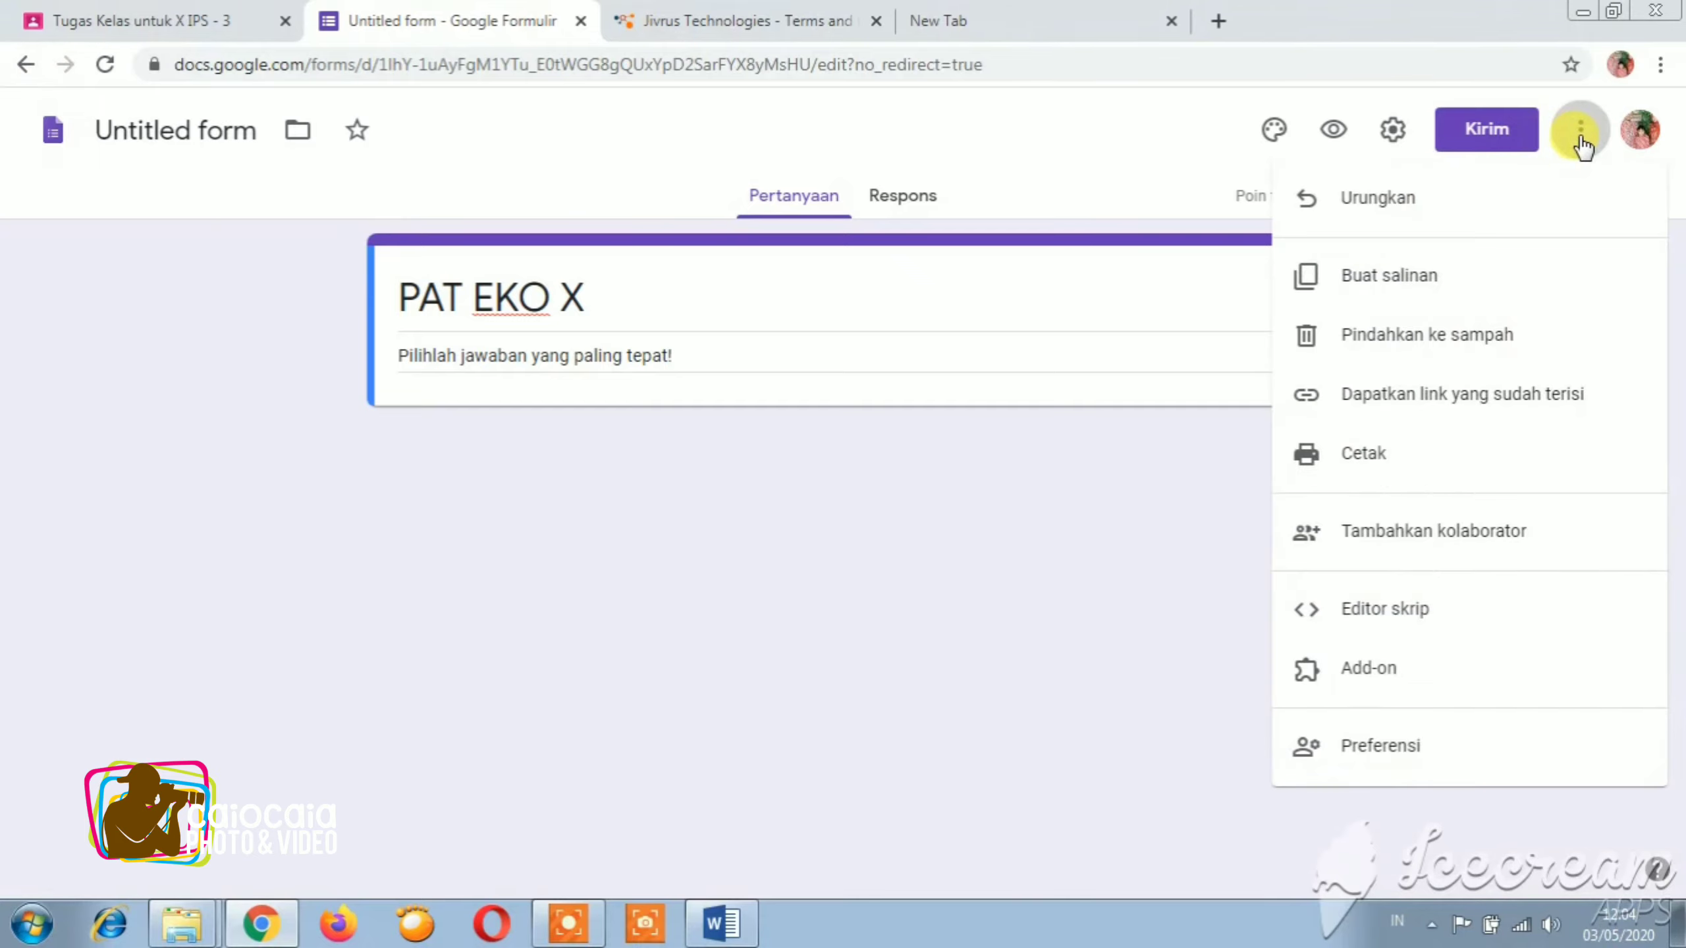
{"action": "left_click", "coordinate": [1386, 673]}
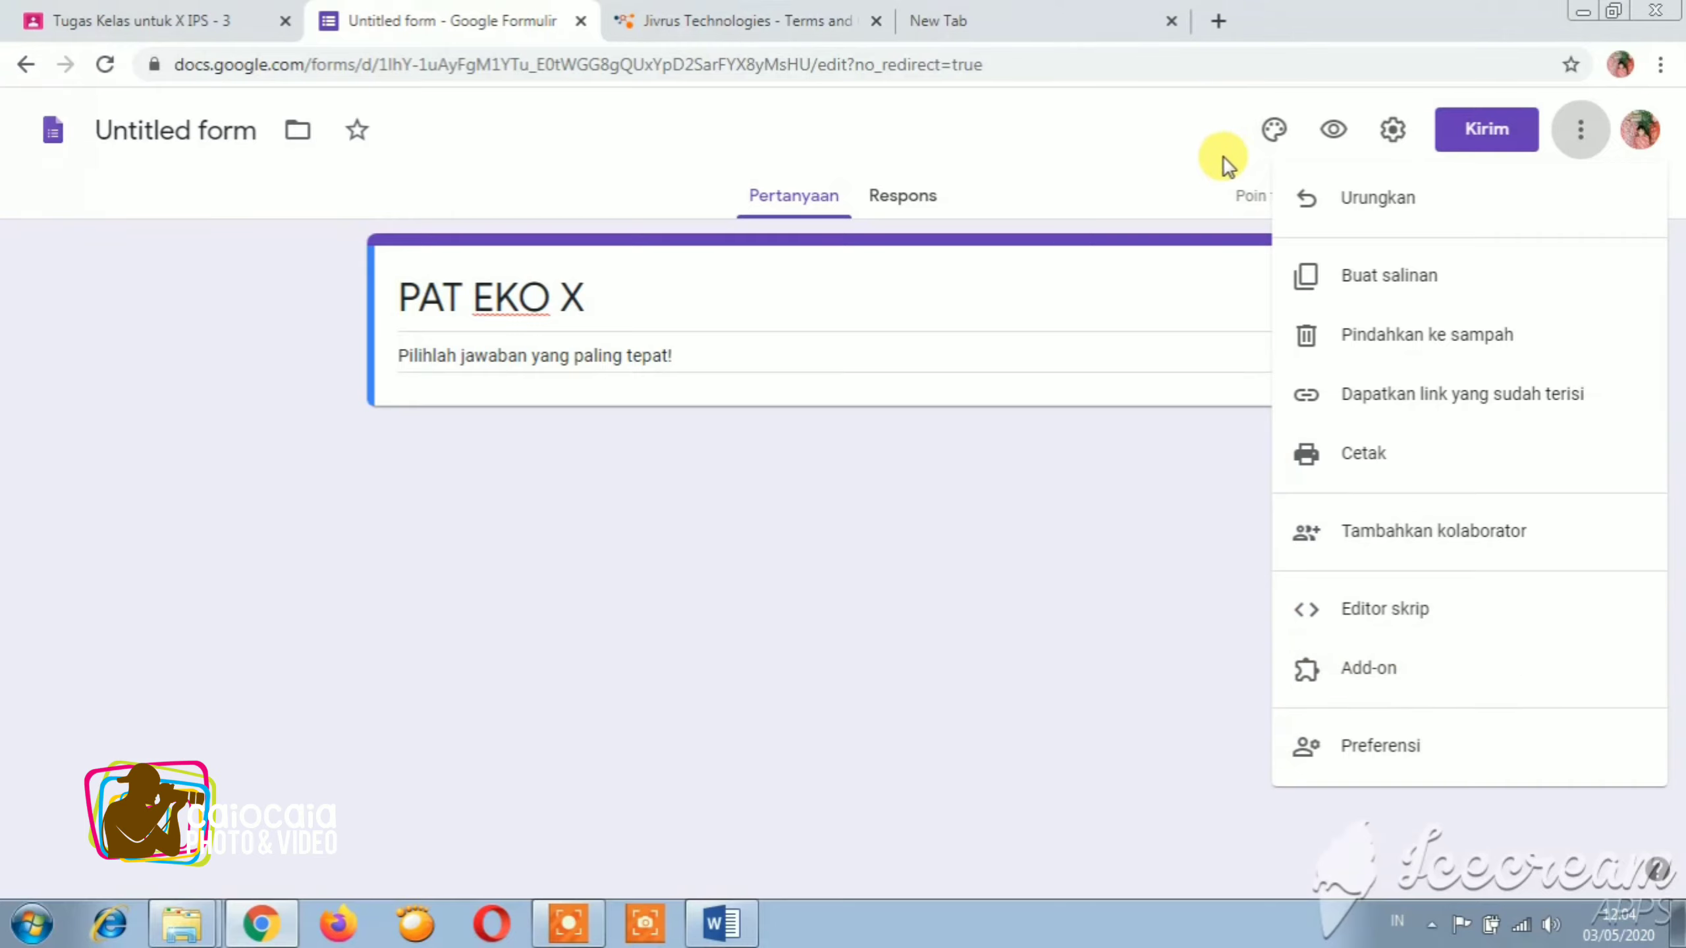
{"action": "left_click", "coordinate": [1326, 669]}
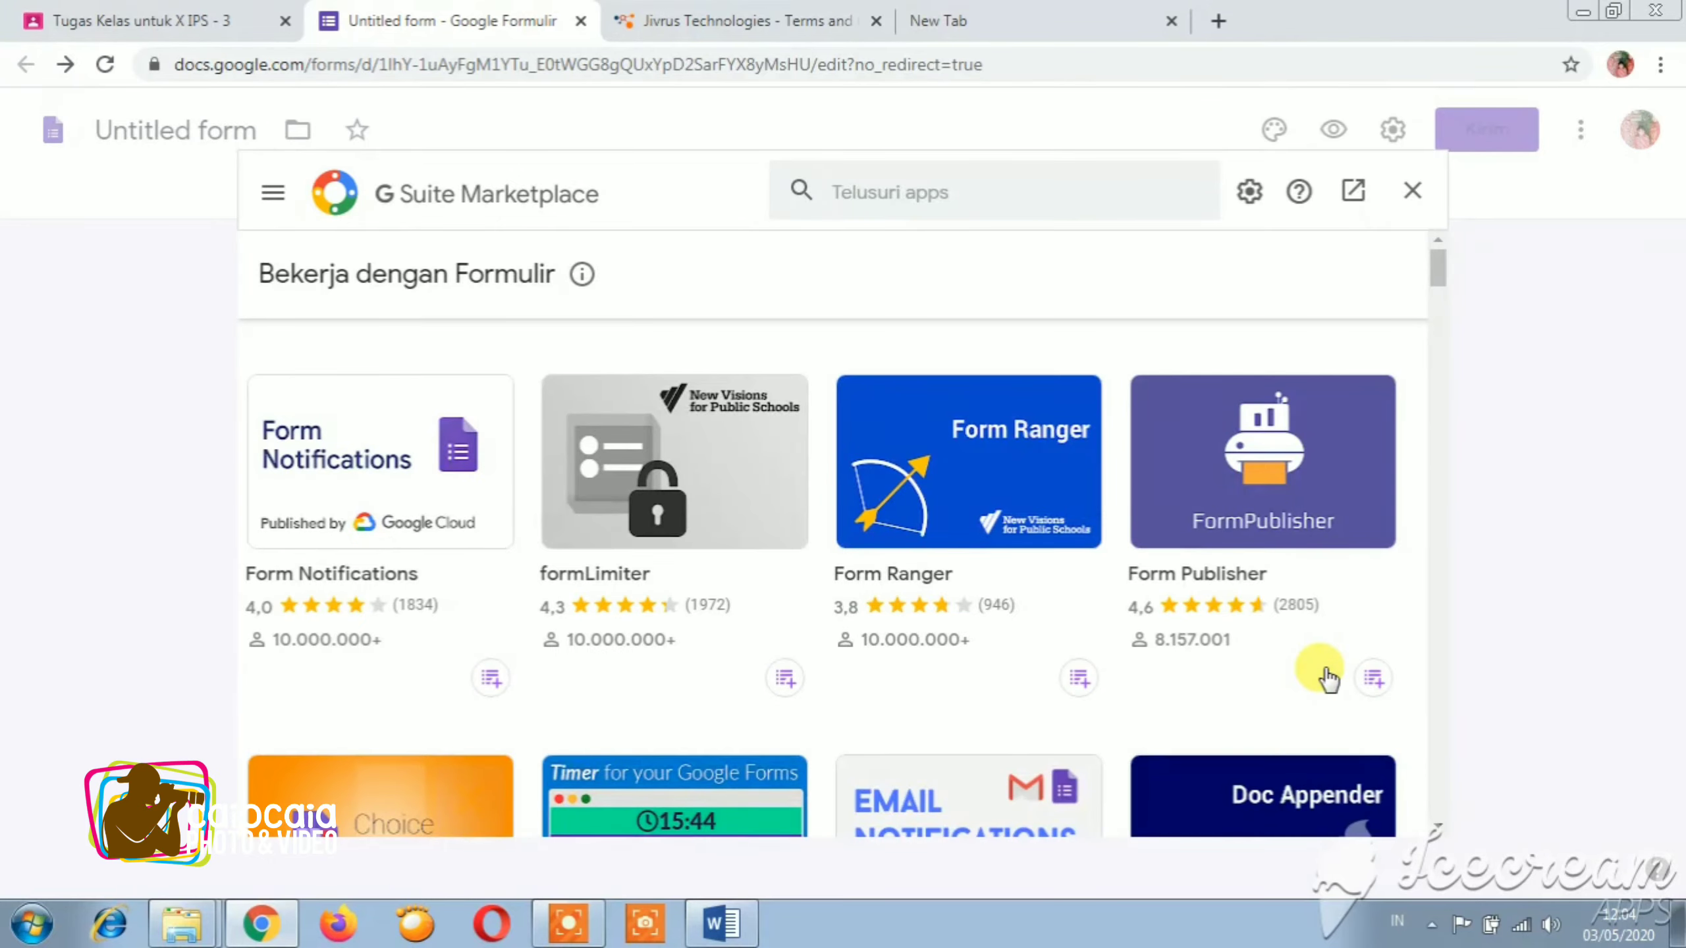
{"action": "left_click", "coordinate": [909, 194]}
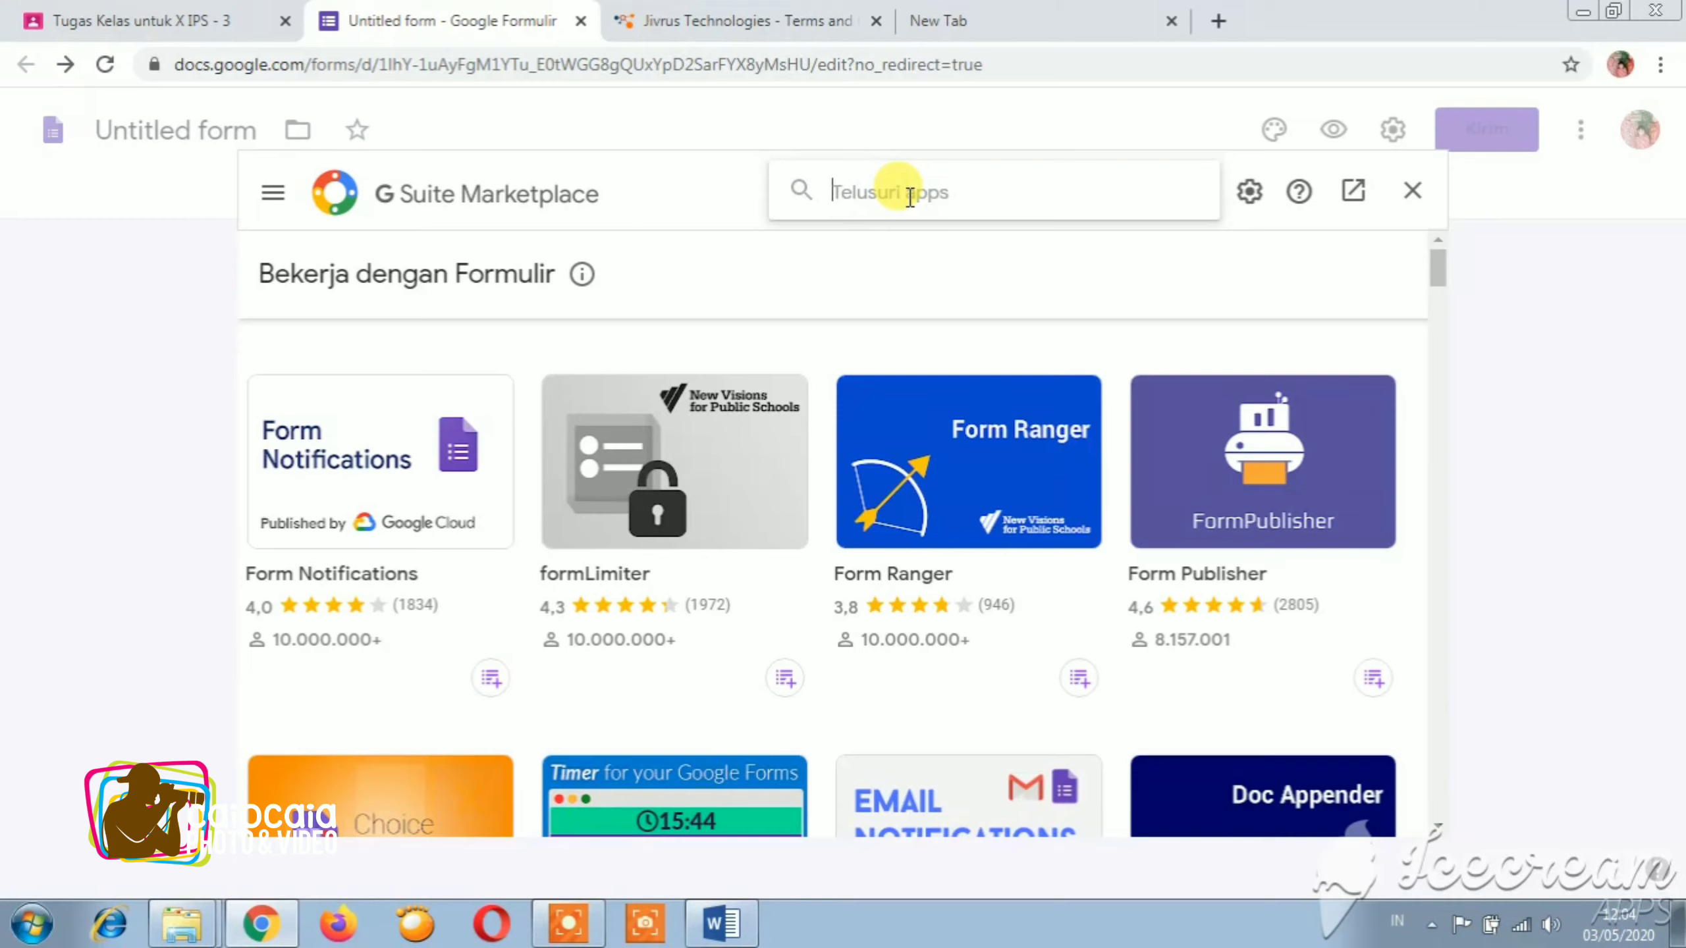
{"action": "type", "text": "form buil"}
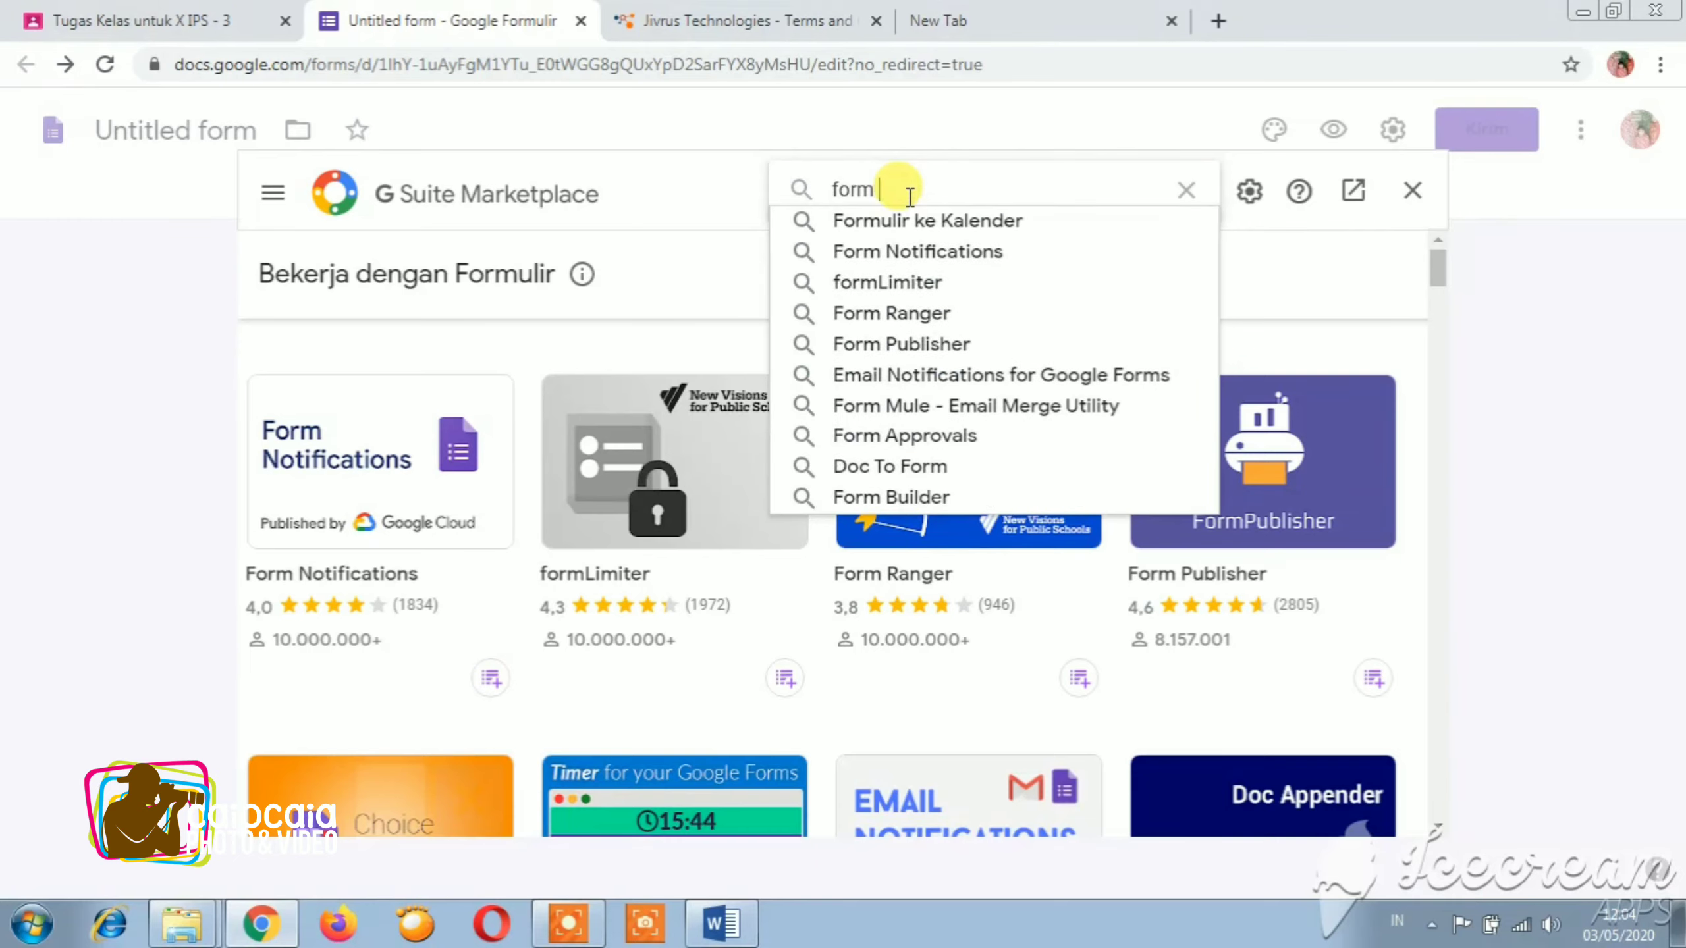
{"action": "type", "text": "der"}
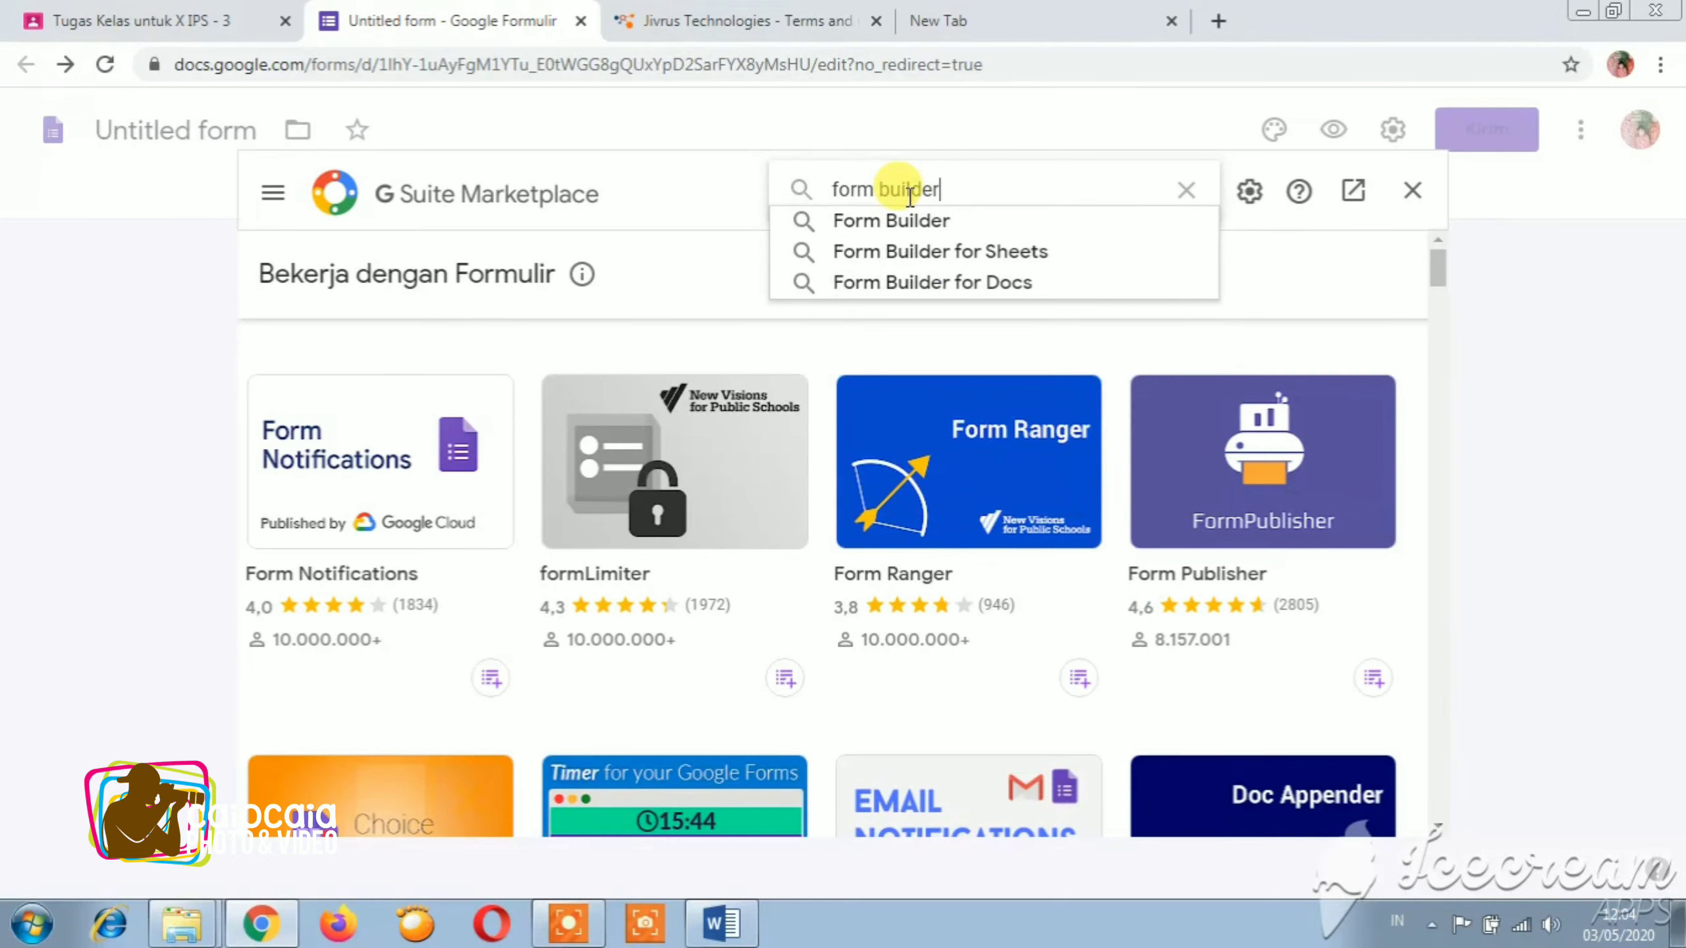
{"action": "key", "text": "Return"}
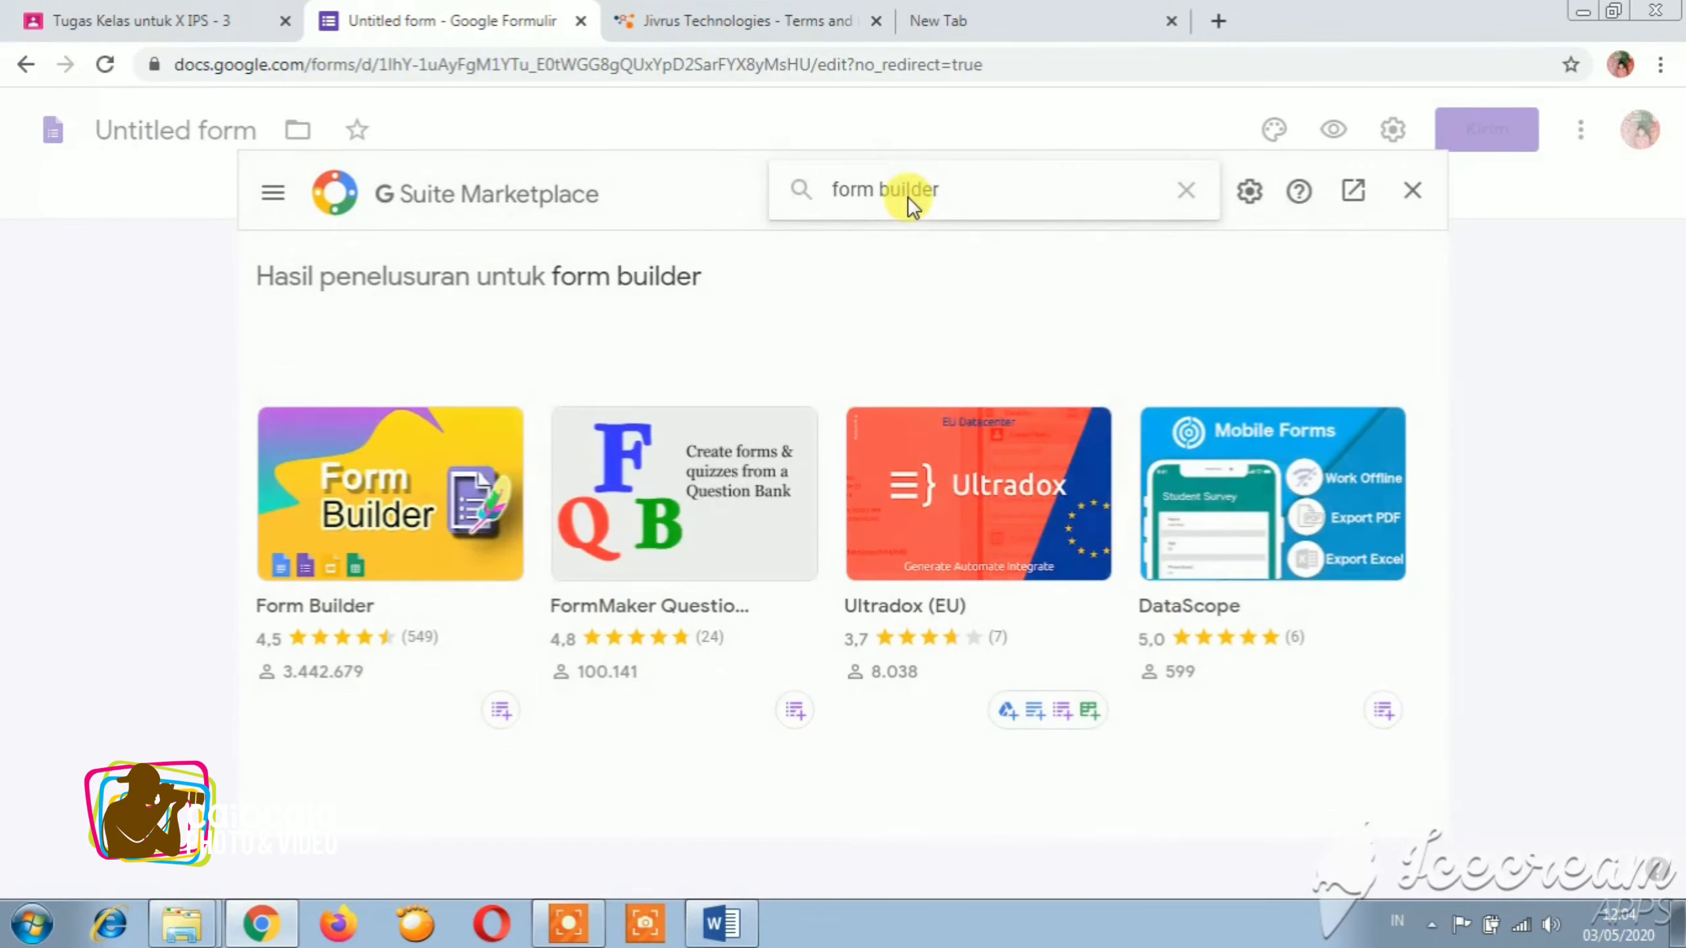
{"action": "left_click", "coordinate": [381, 503]}
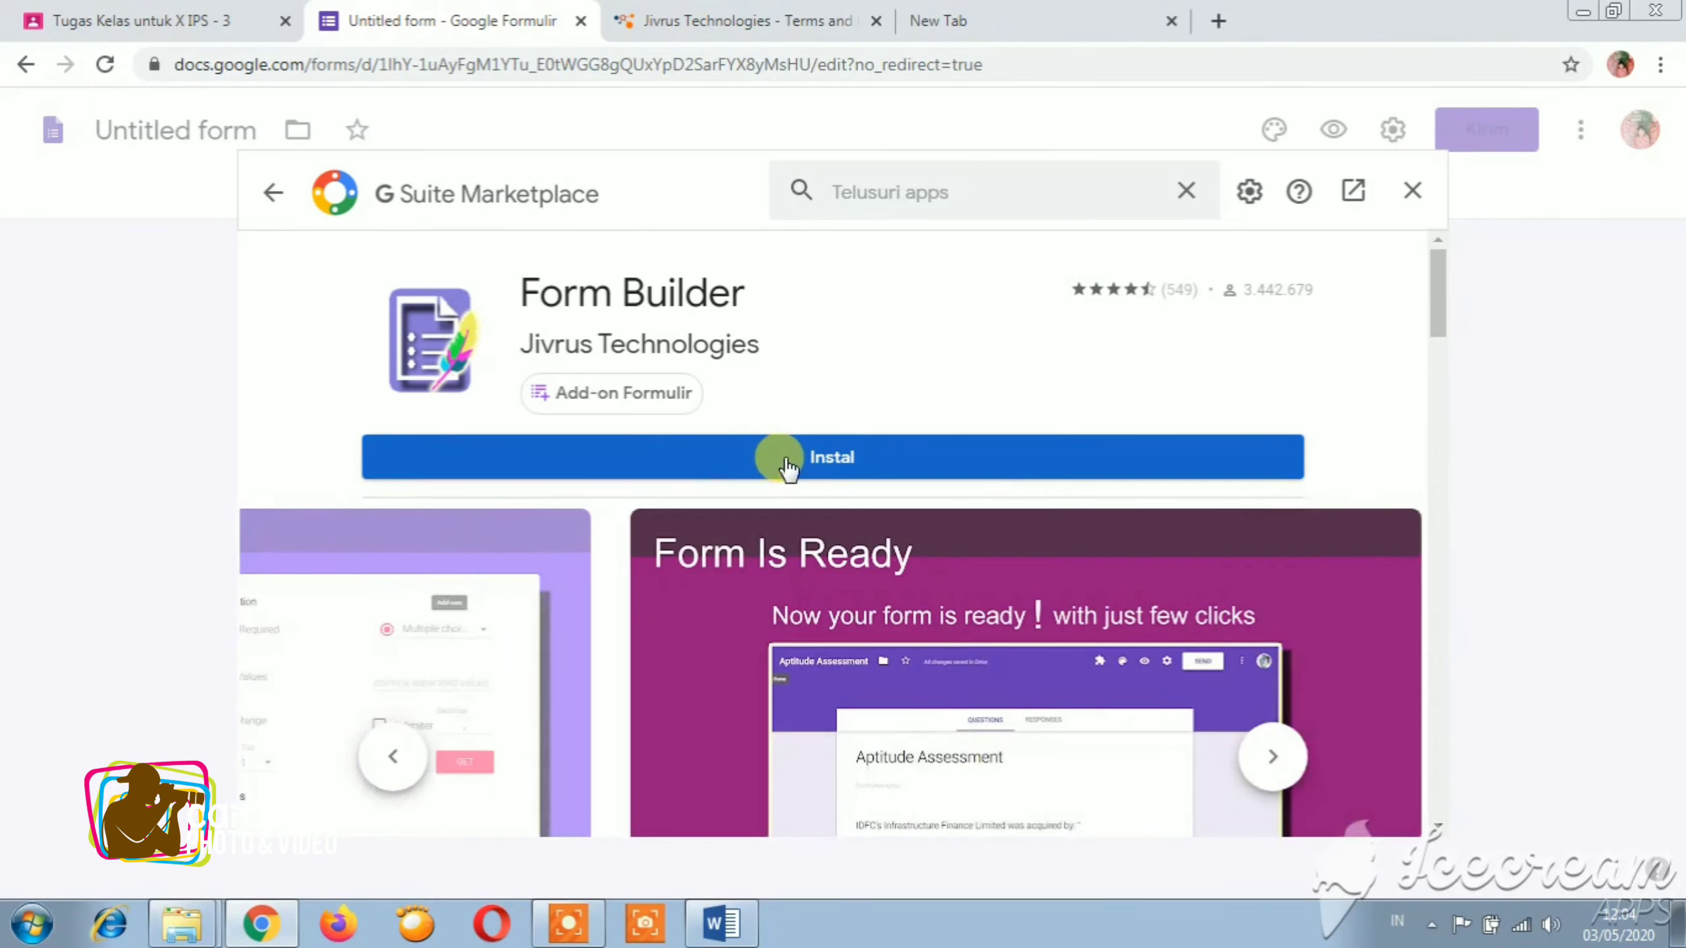
Install the Form Builder add-on, choosing the existing Google account and granting the requested access permissions.
{"action": "left_click", "coordinate": [822, 462]}
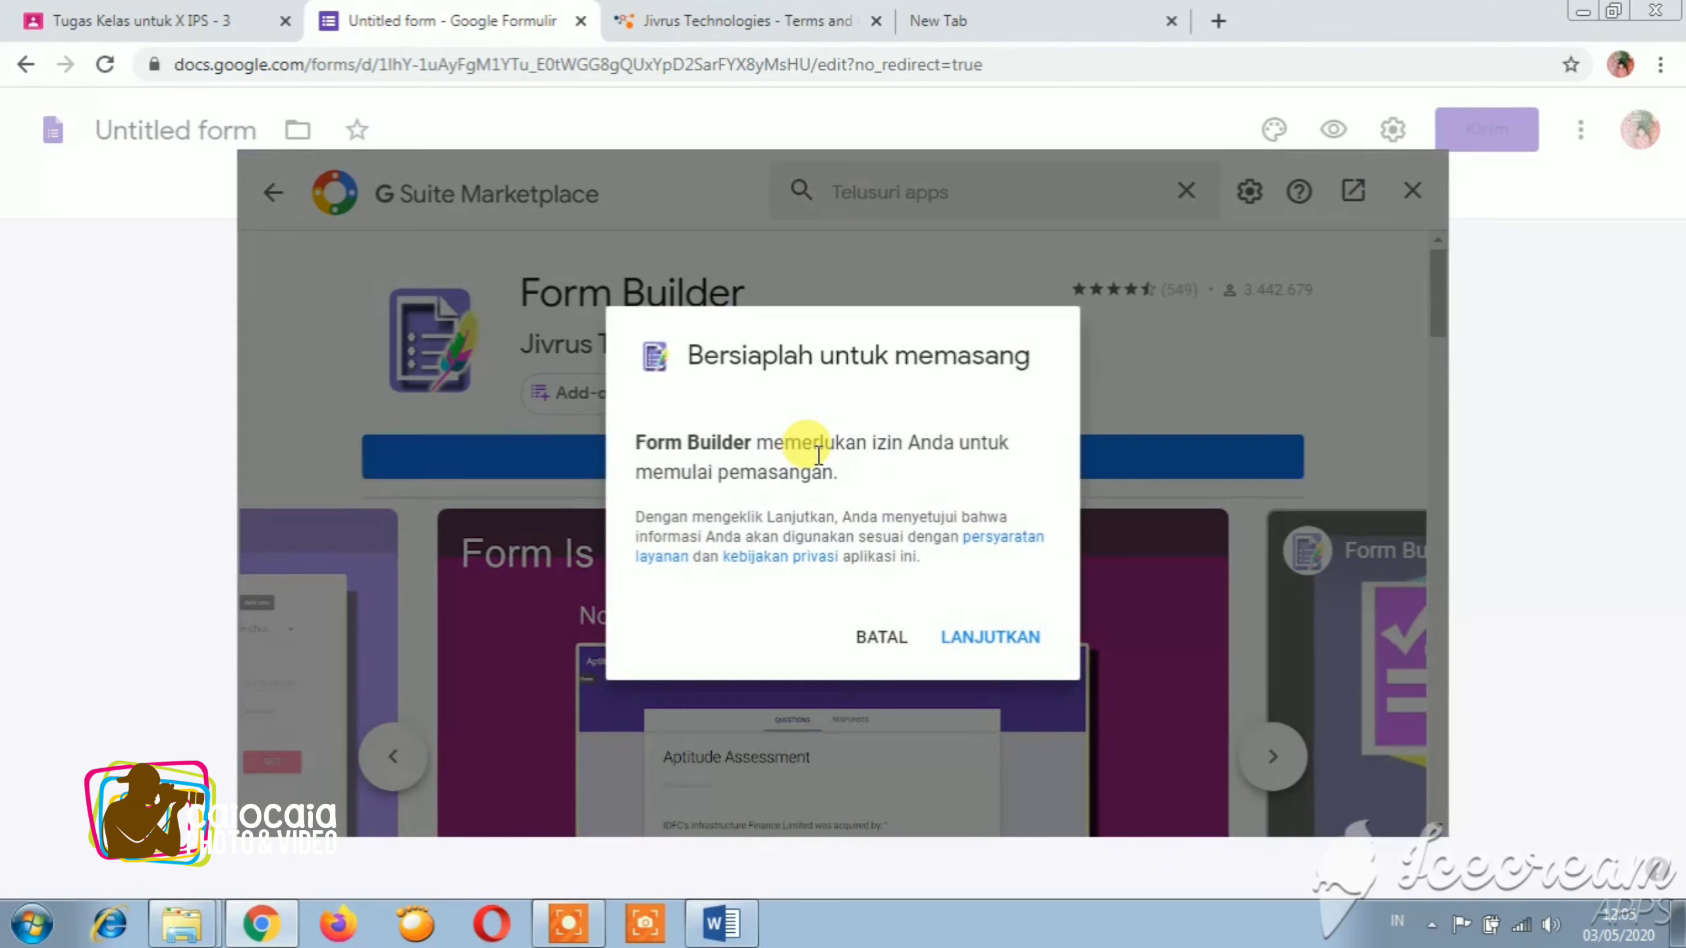
{"action": "left_click", "coordinate": [967, 647]}
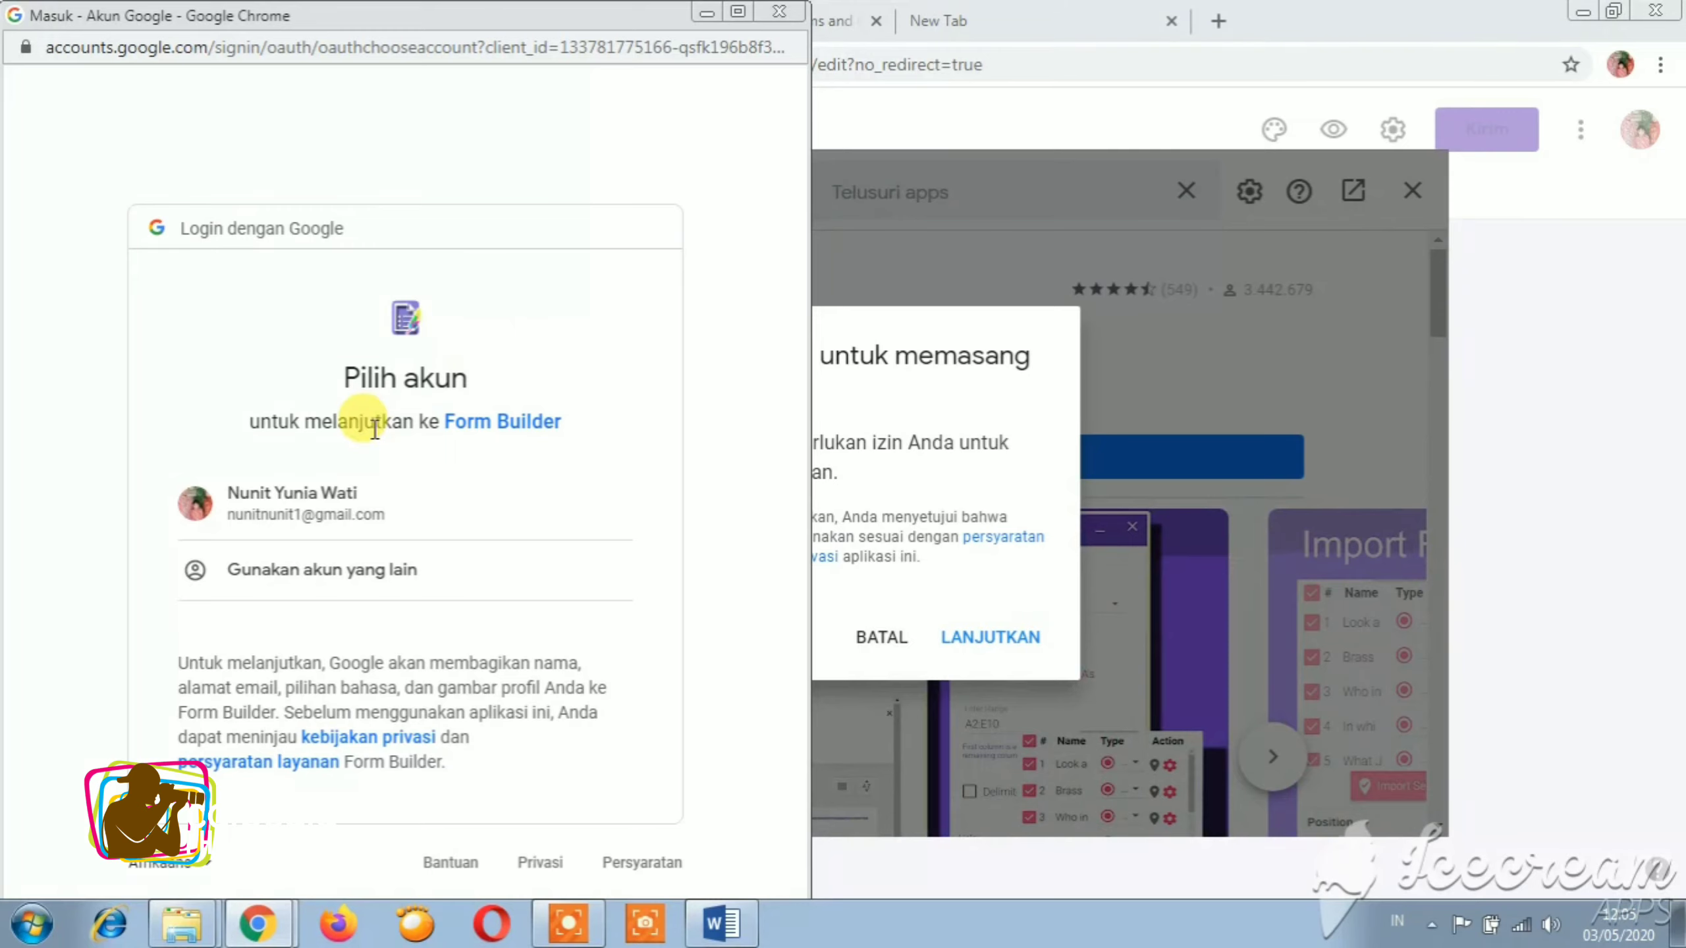
{"action": "left_click", "coordinate": [324, 506]}
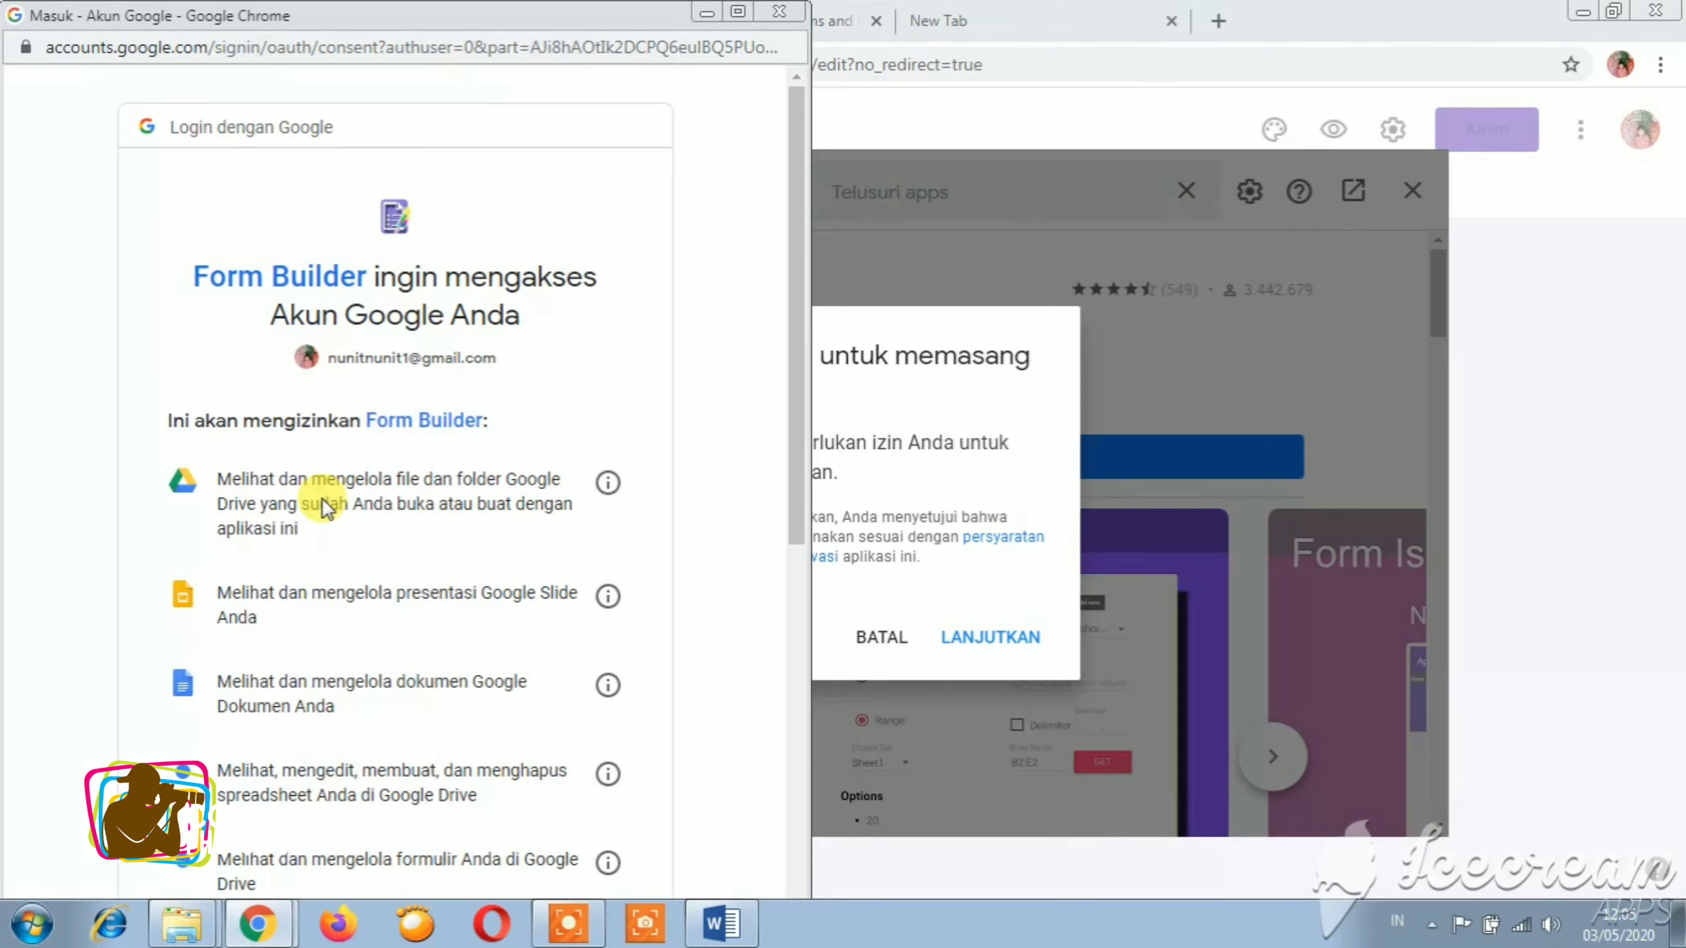
{"action": "scroll", "coordinate": [800, 760], "scroll_direction": "down", "scroll_amount": 5}
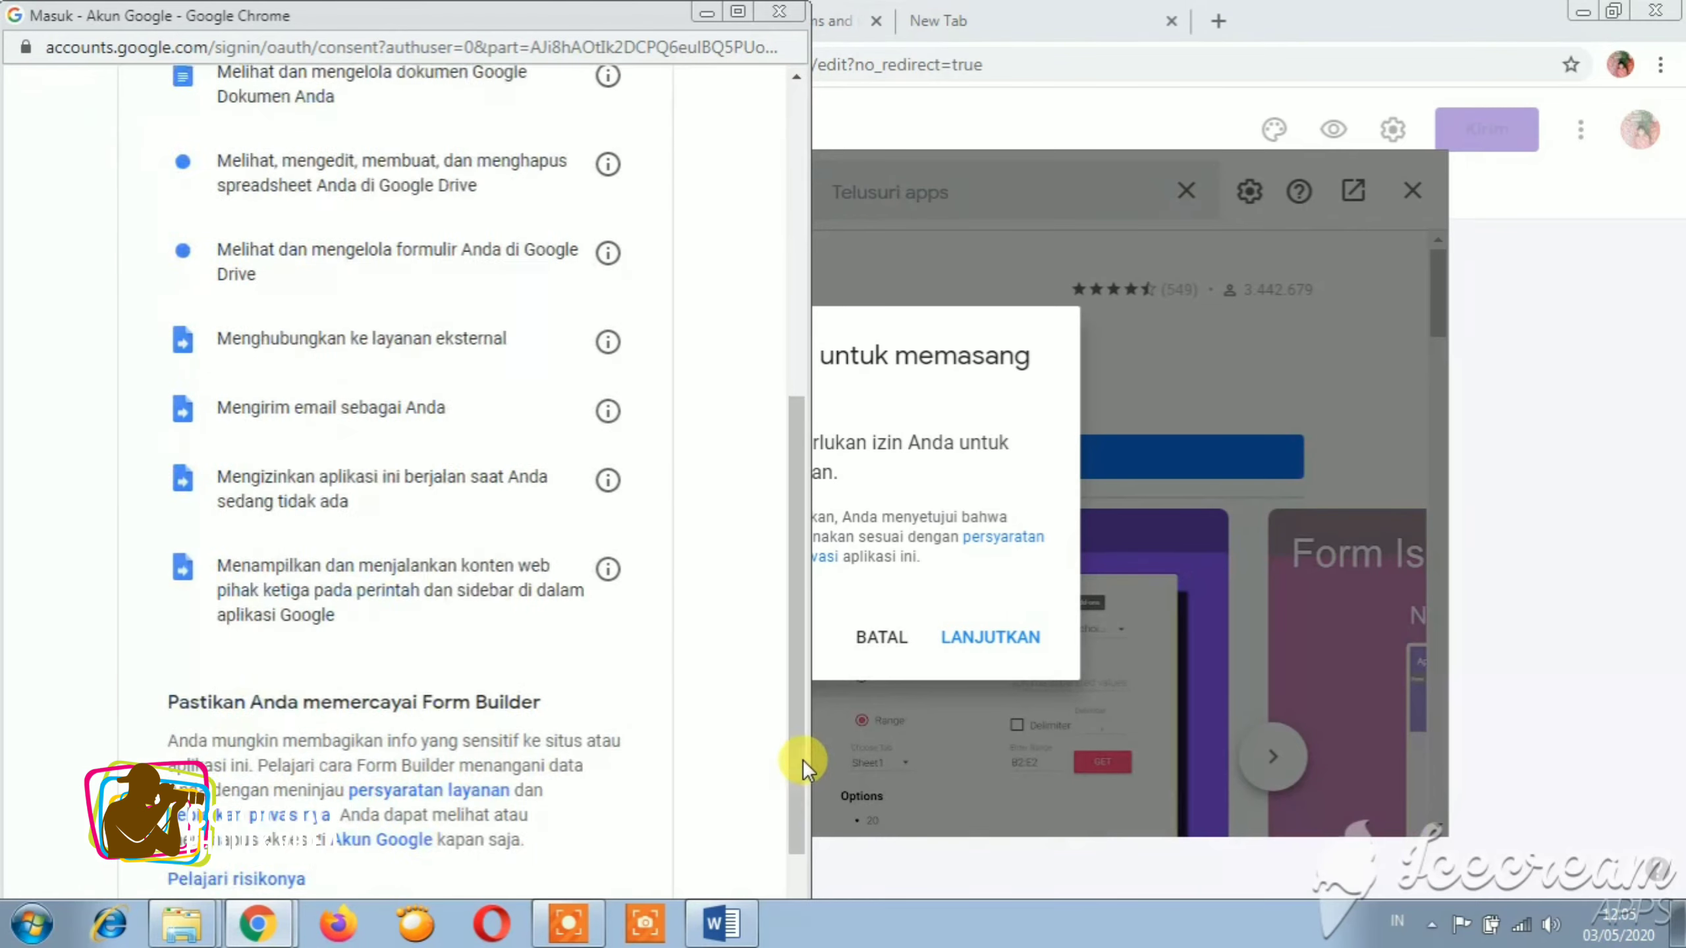
{"action": "left_click", "coordinate": [577, 783]}
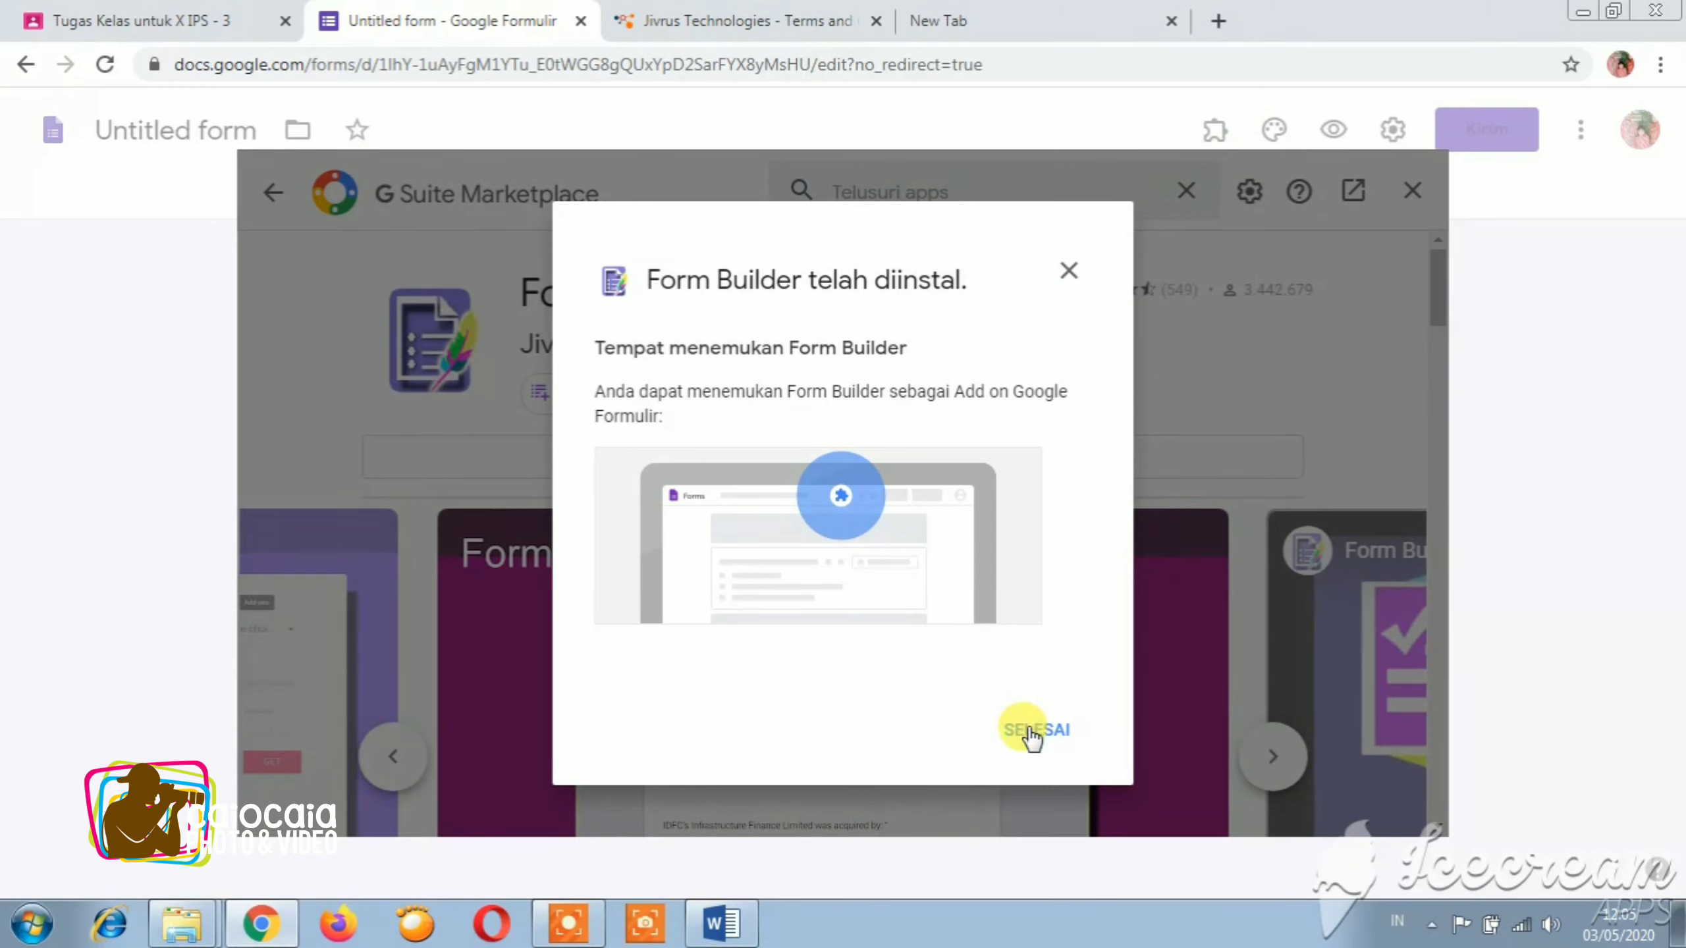
Dismiss the installation notice, close the marketplace and open the form's list of installed add-ons.
{"action": "left_click", "coordinate": [1030, 725]}
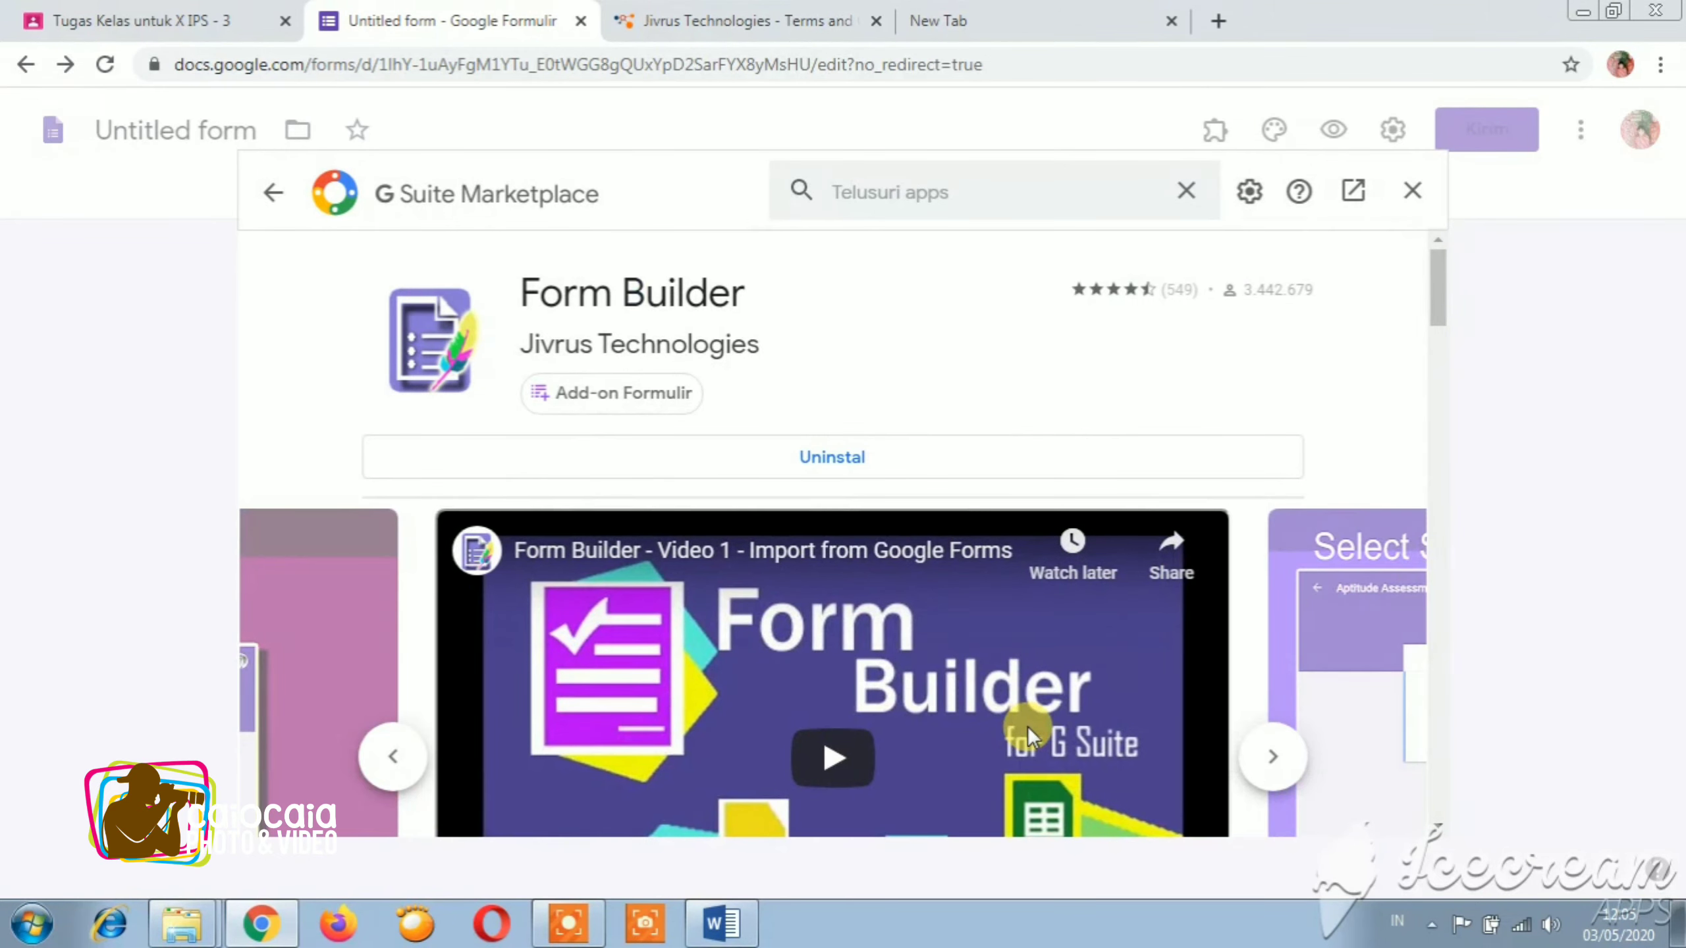
{"action": "left_click", "coordinate": [1412, 190]}
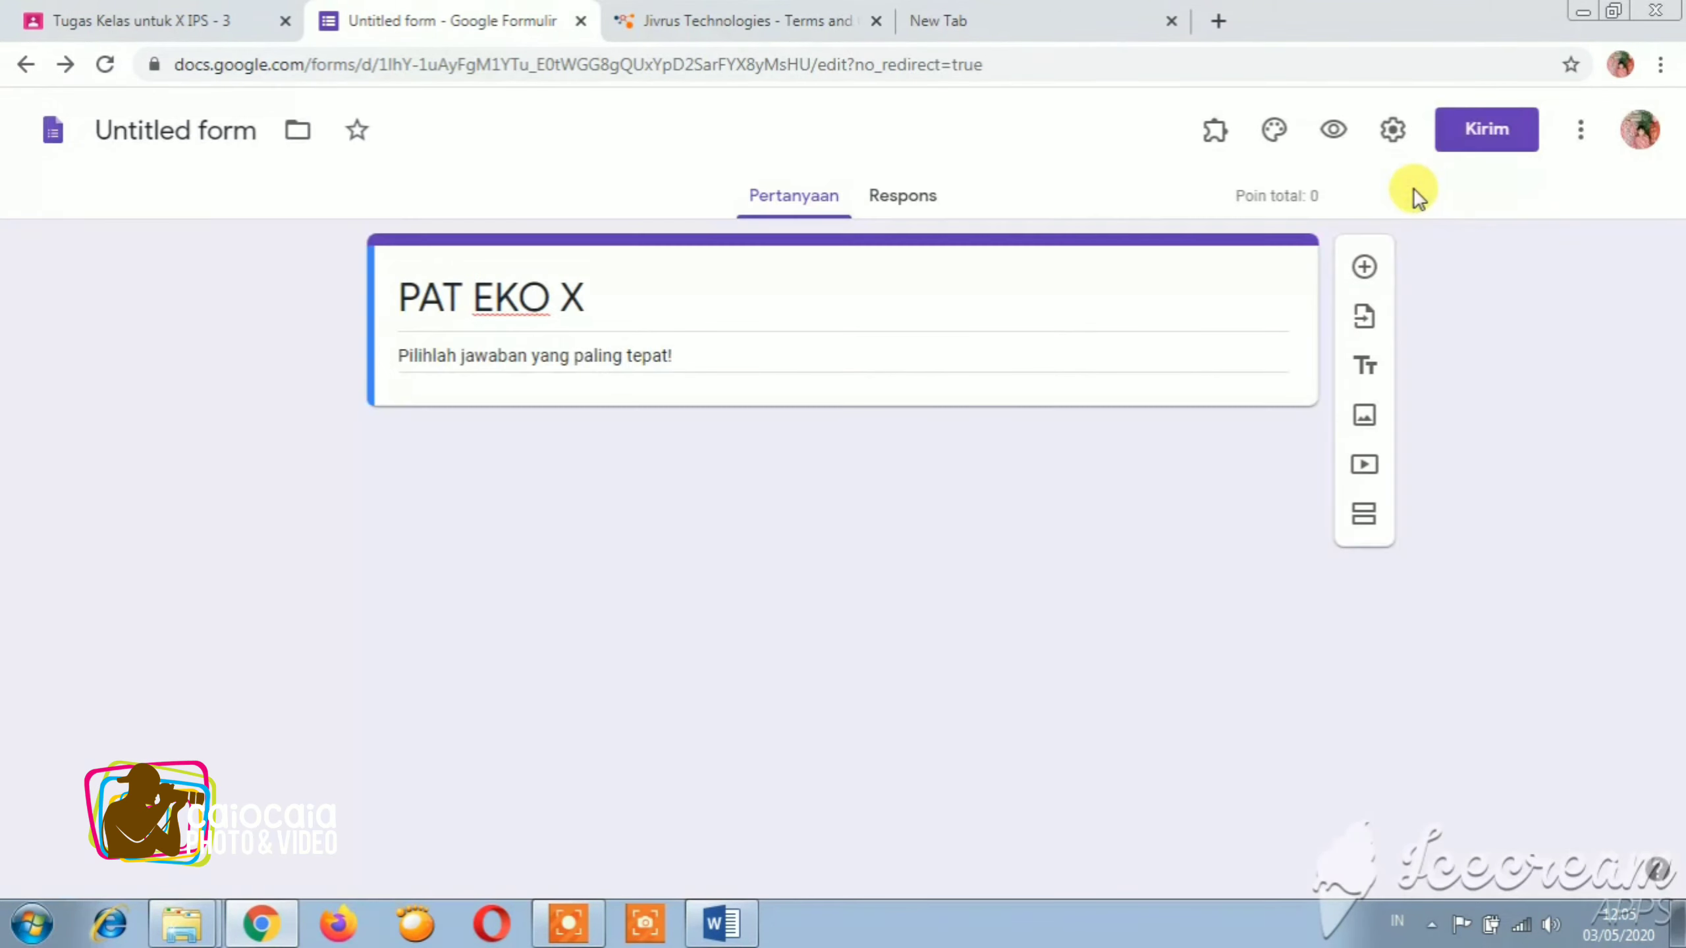
{"action": "left_click", "coordinate": [1215, 137]}
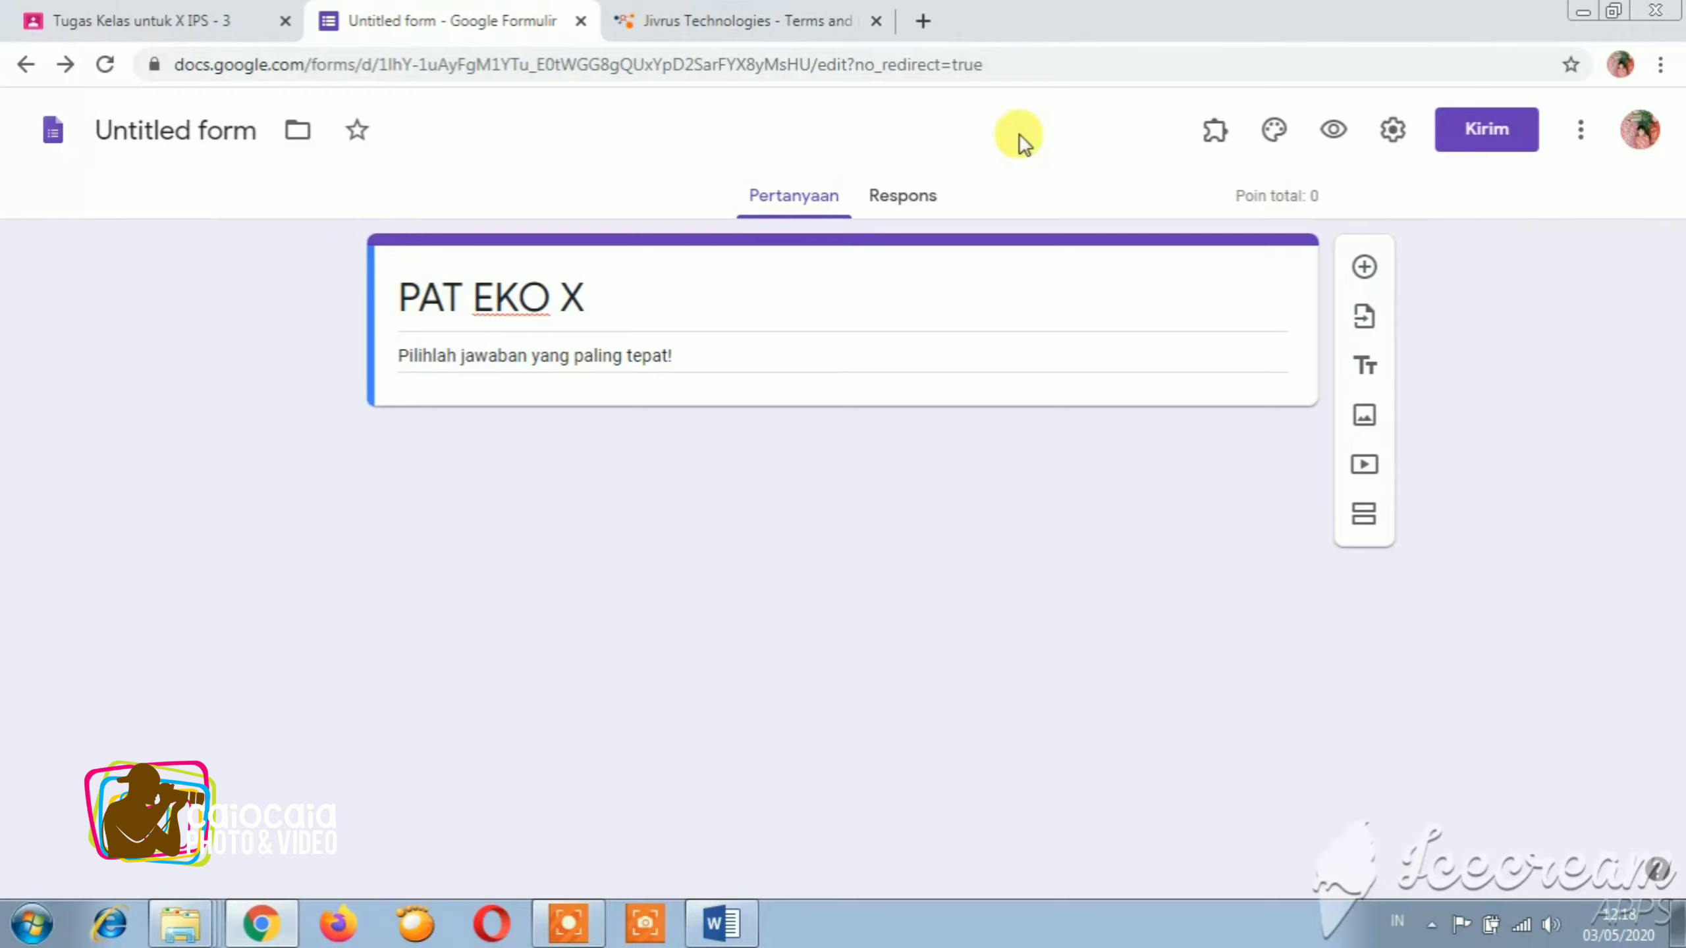
Open Google Drive at drive.google.com in a new browser tab.
{"action": "left_click", "coordinate": [922, 21]}
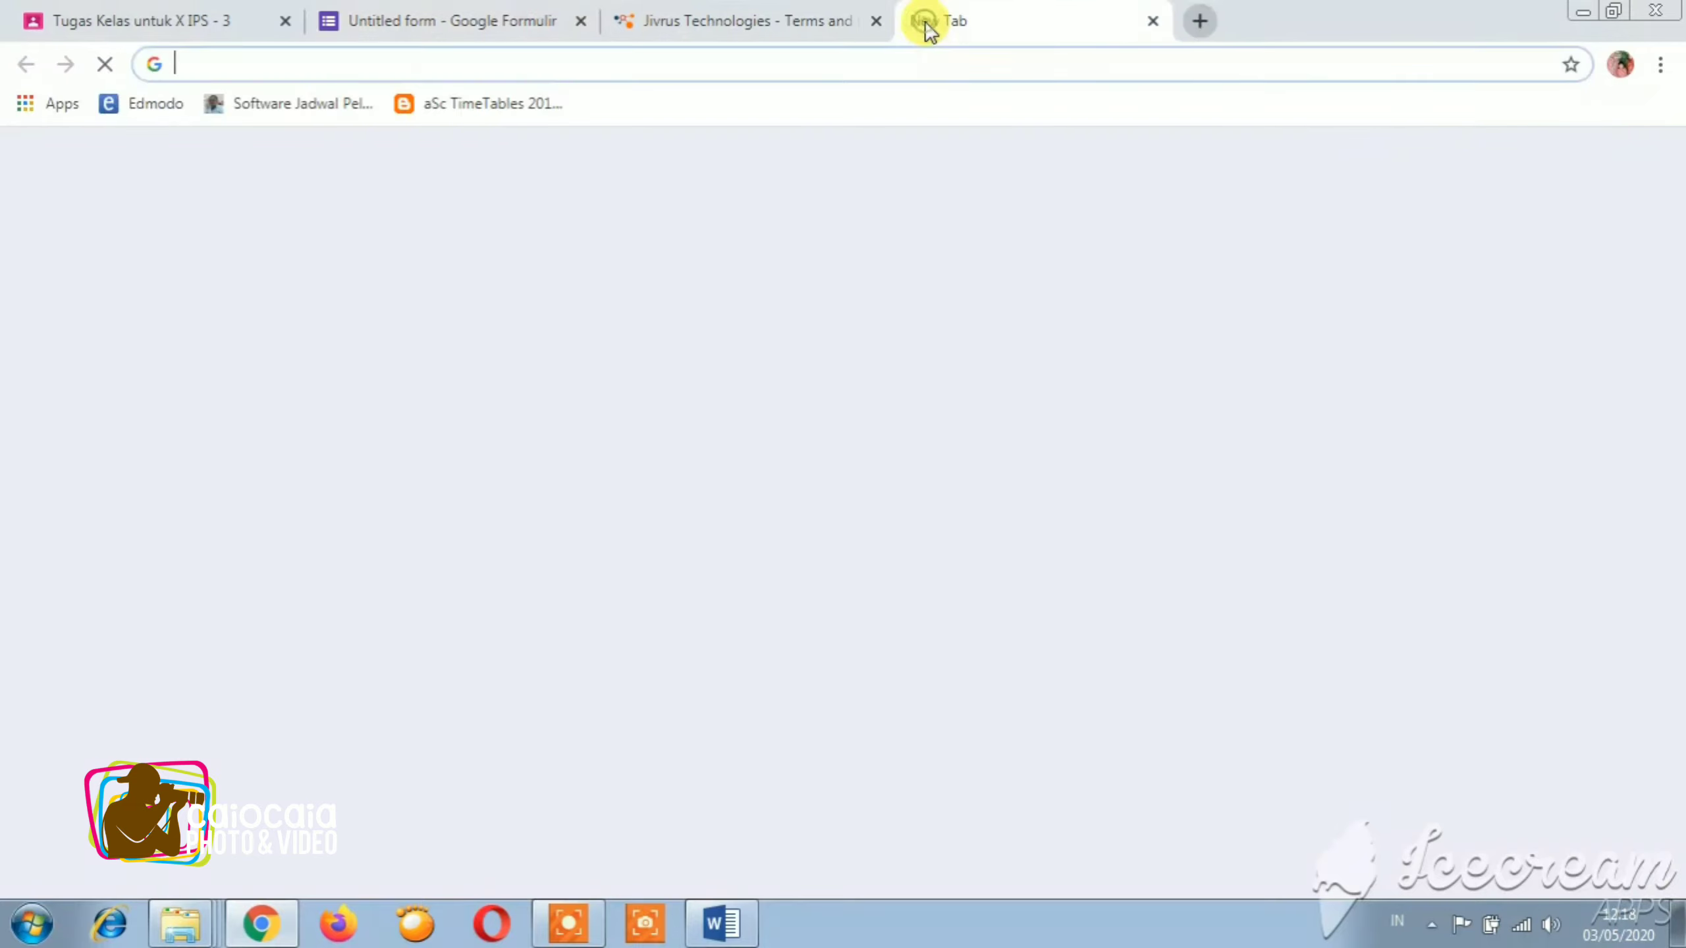
{"action": "type", "text": "drive.google.com"}
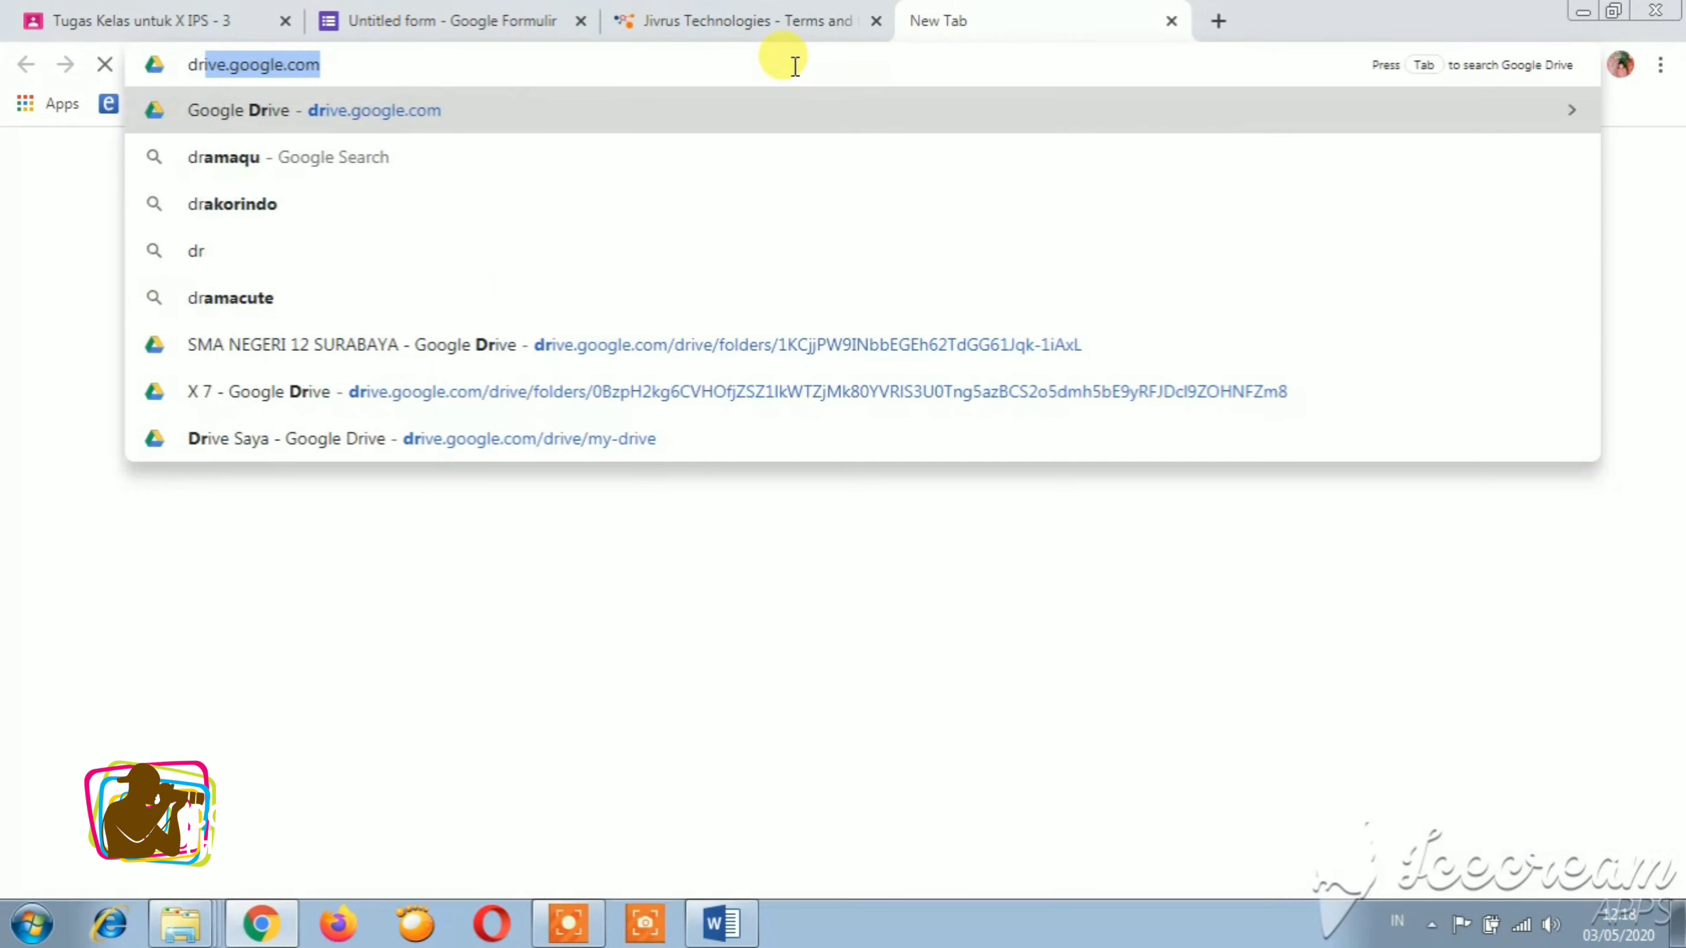
{"action": "key", "text": "Return"}
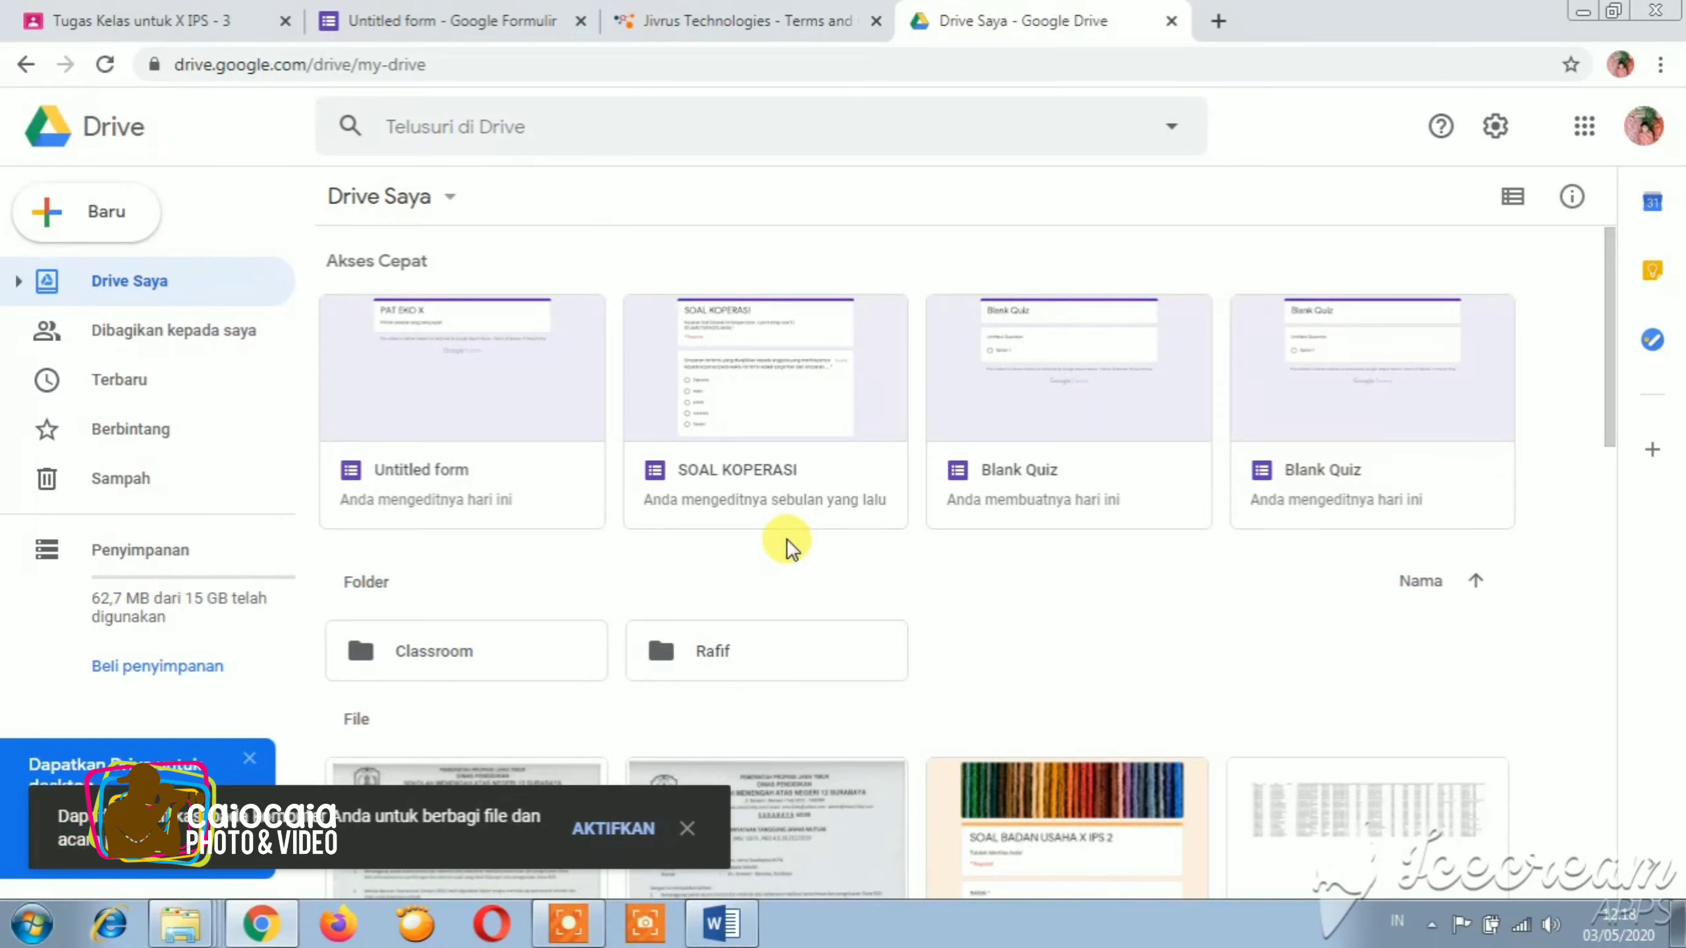
Create a new folder named "paket soal" in My Drive and open it.
{"action": "left_click", "coordinate": [104, 217]}
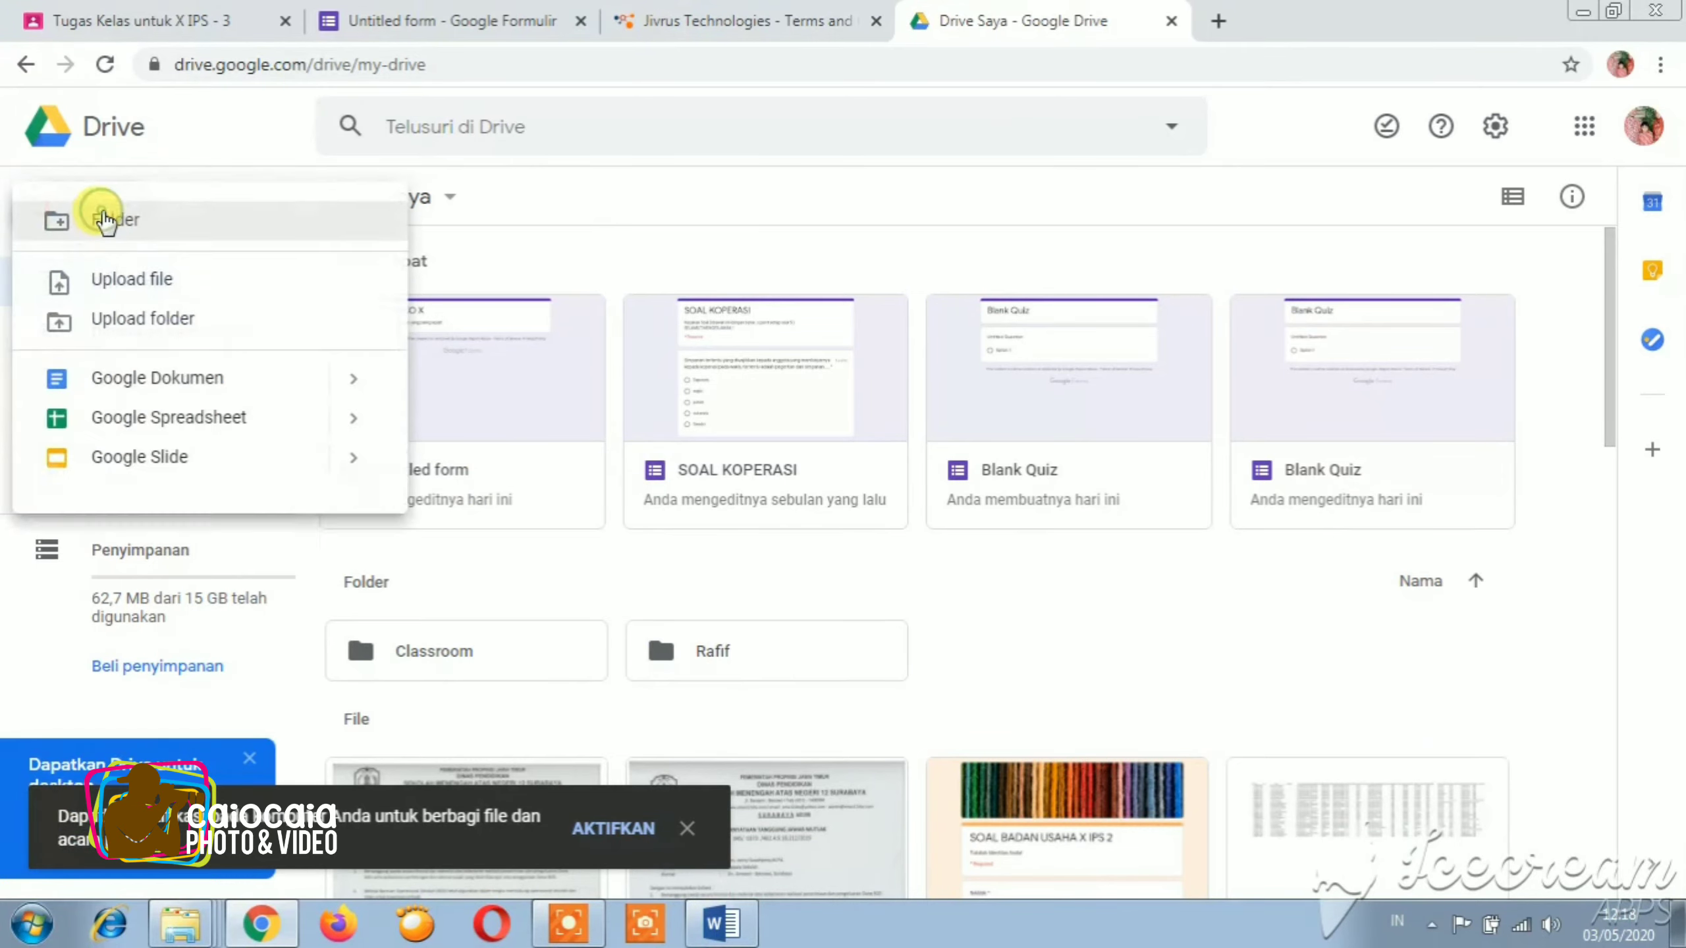
{"action": "left_click", "coordinate": [131, 223]}
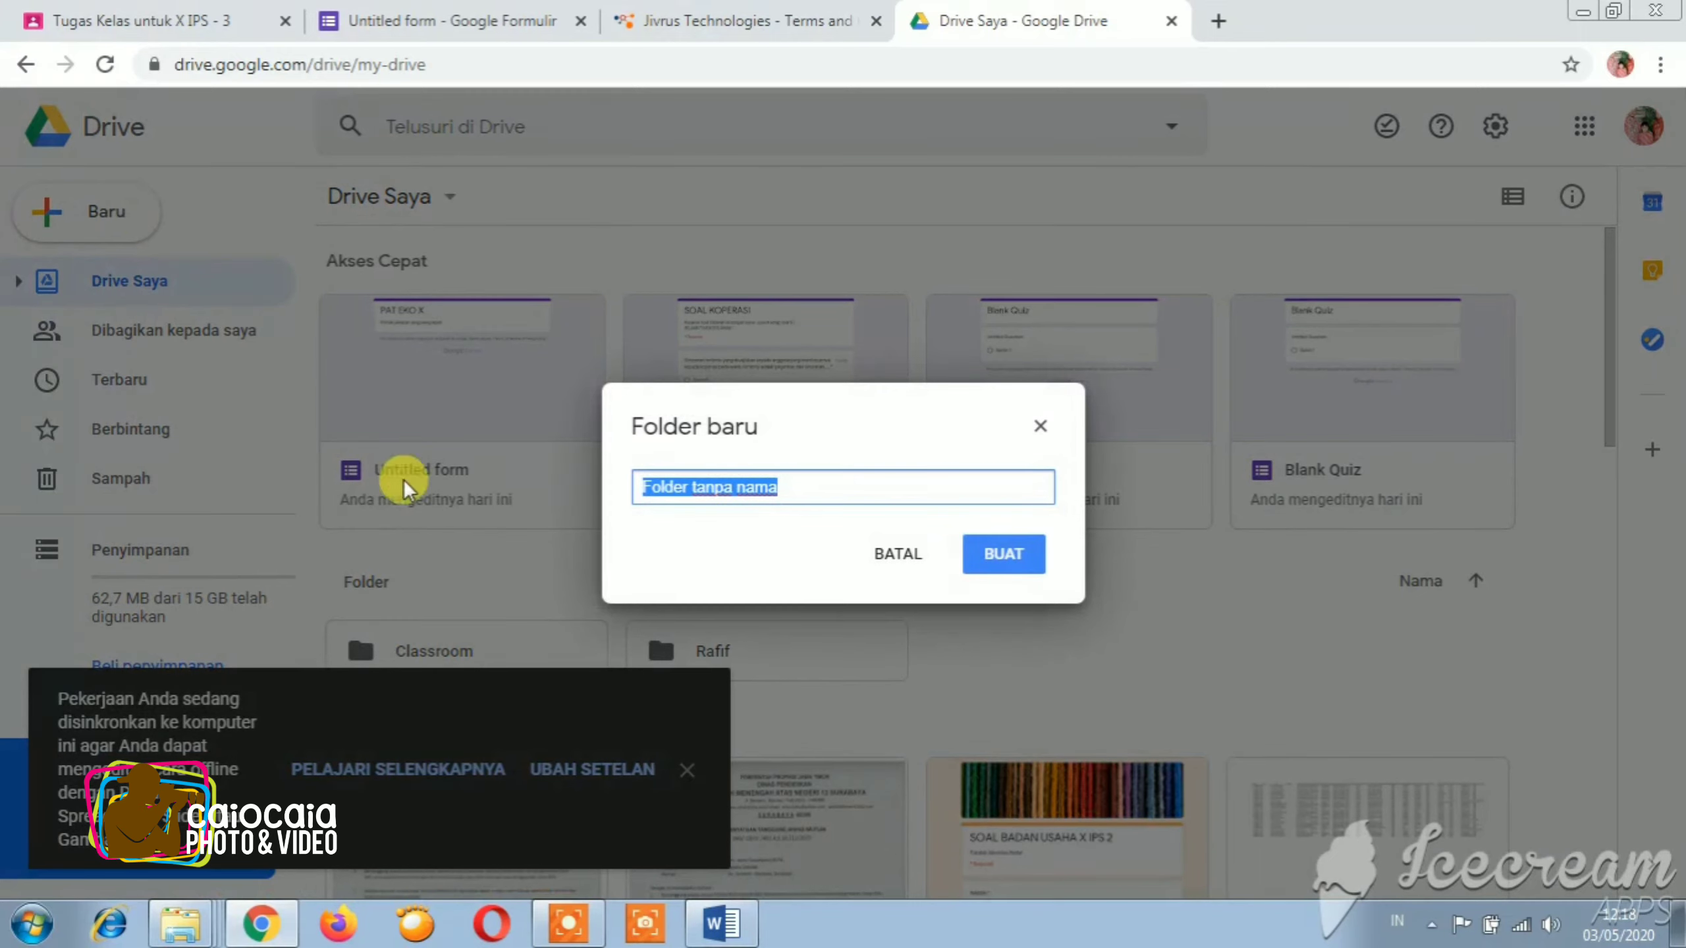
{"action": "type", "text": "paket soal"}
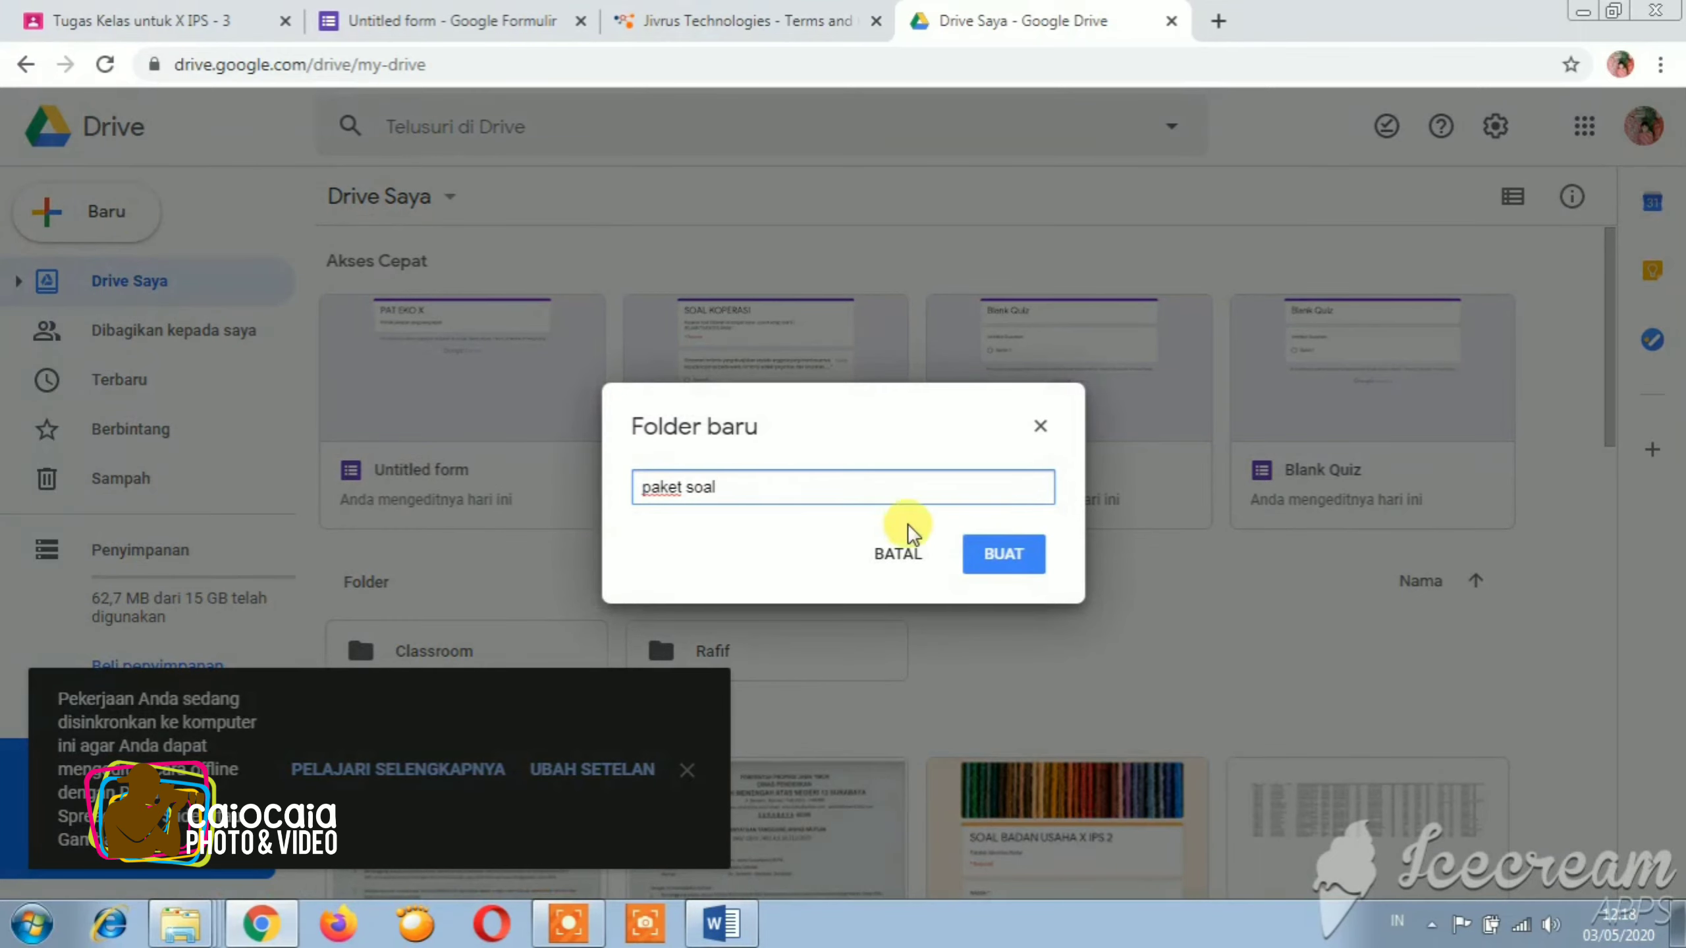
{"action": "left_click", "coordinate": [1000, 553]}
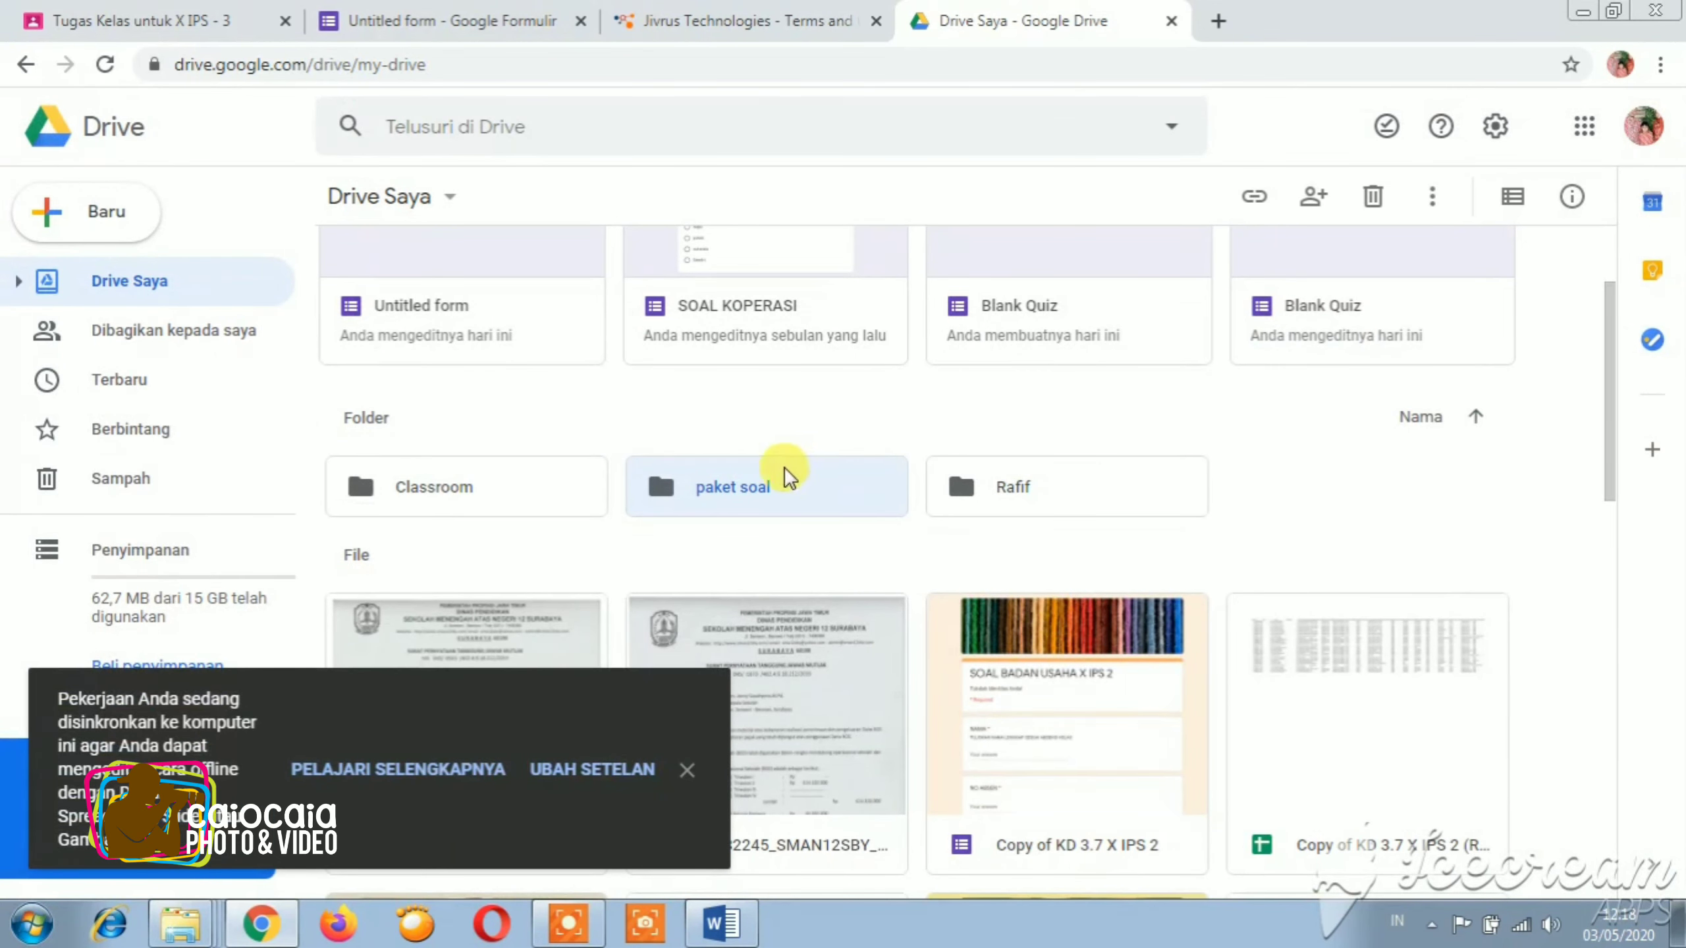
{"action": "double_click", "coordinate": [733, 487]}
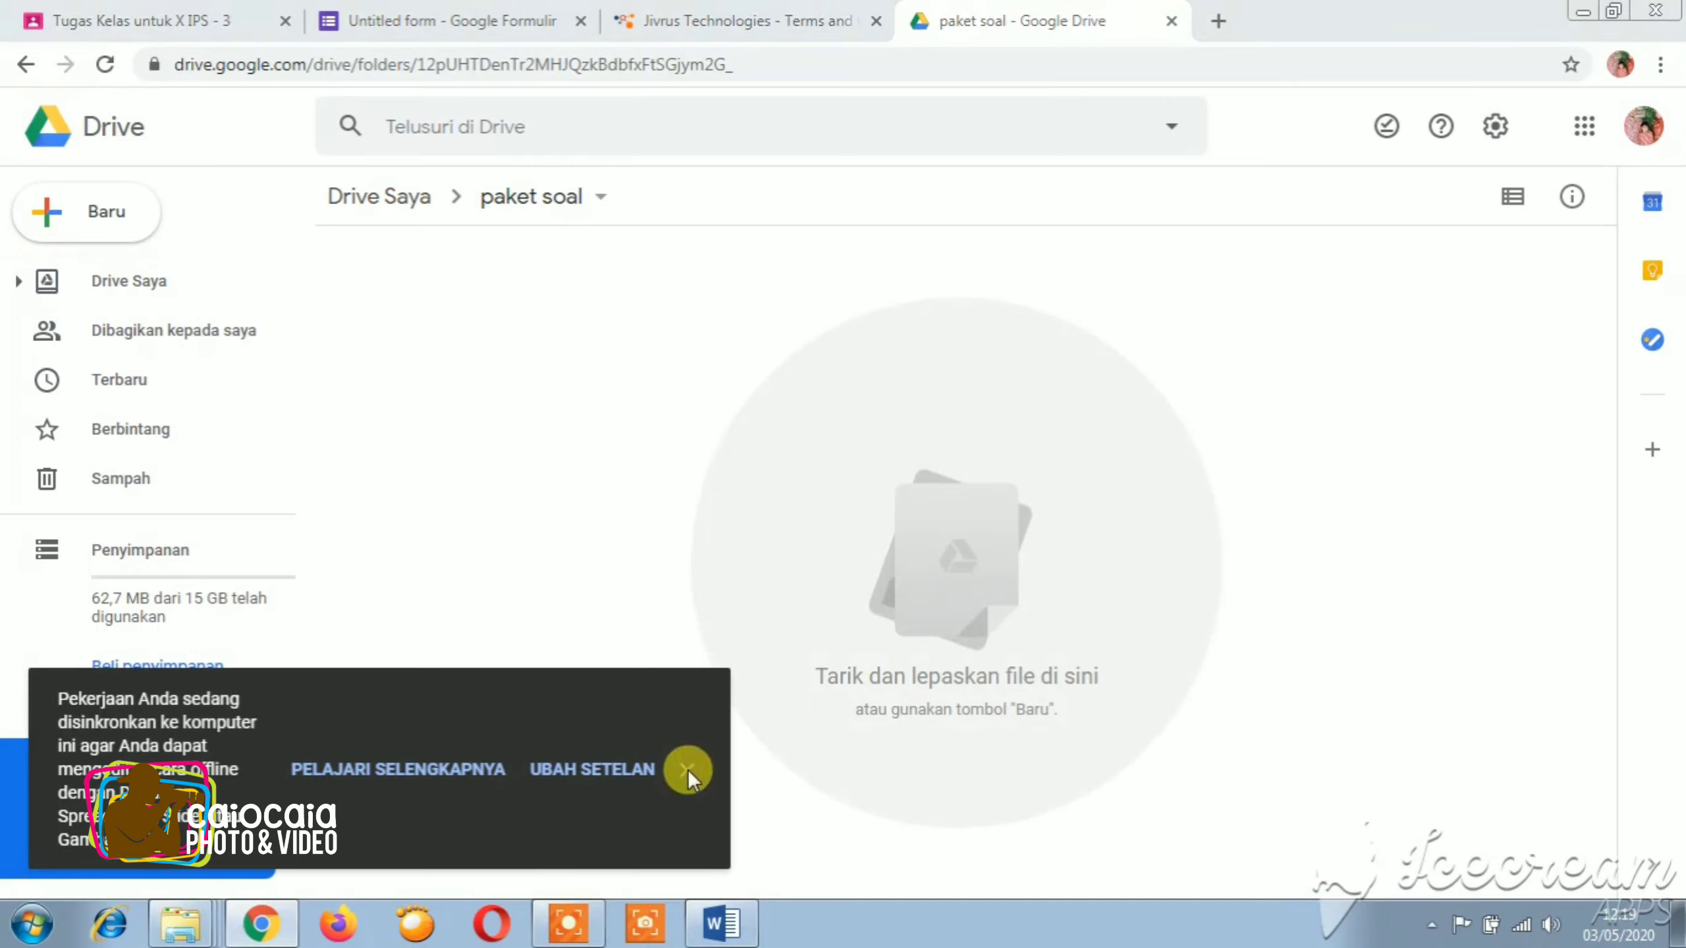
Switch to Word and examine how the questions and answer options are laid out in PAT 40soal X ips 1920.
{"action": "left_click", "coordinate": [724, 923]}
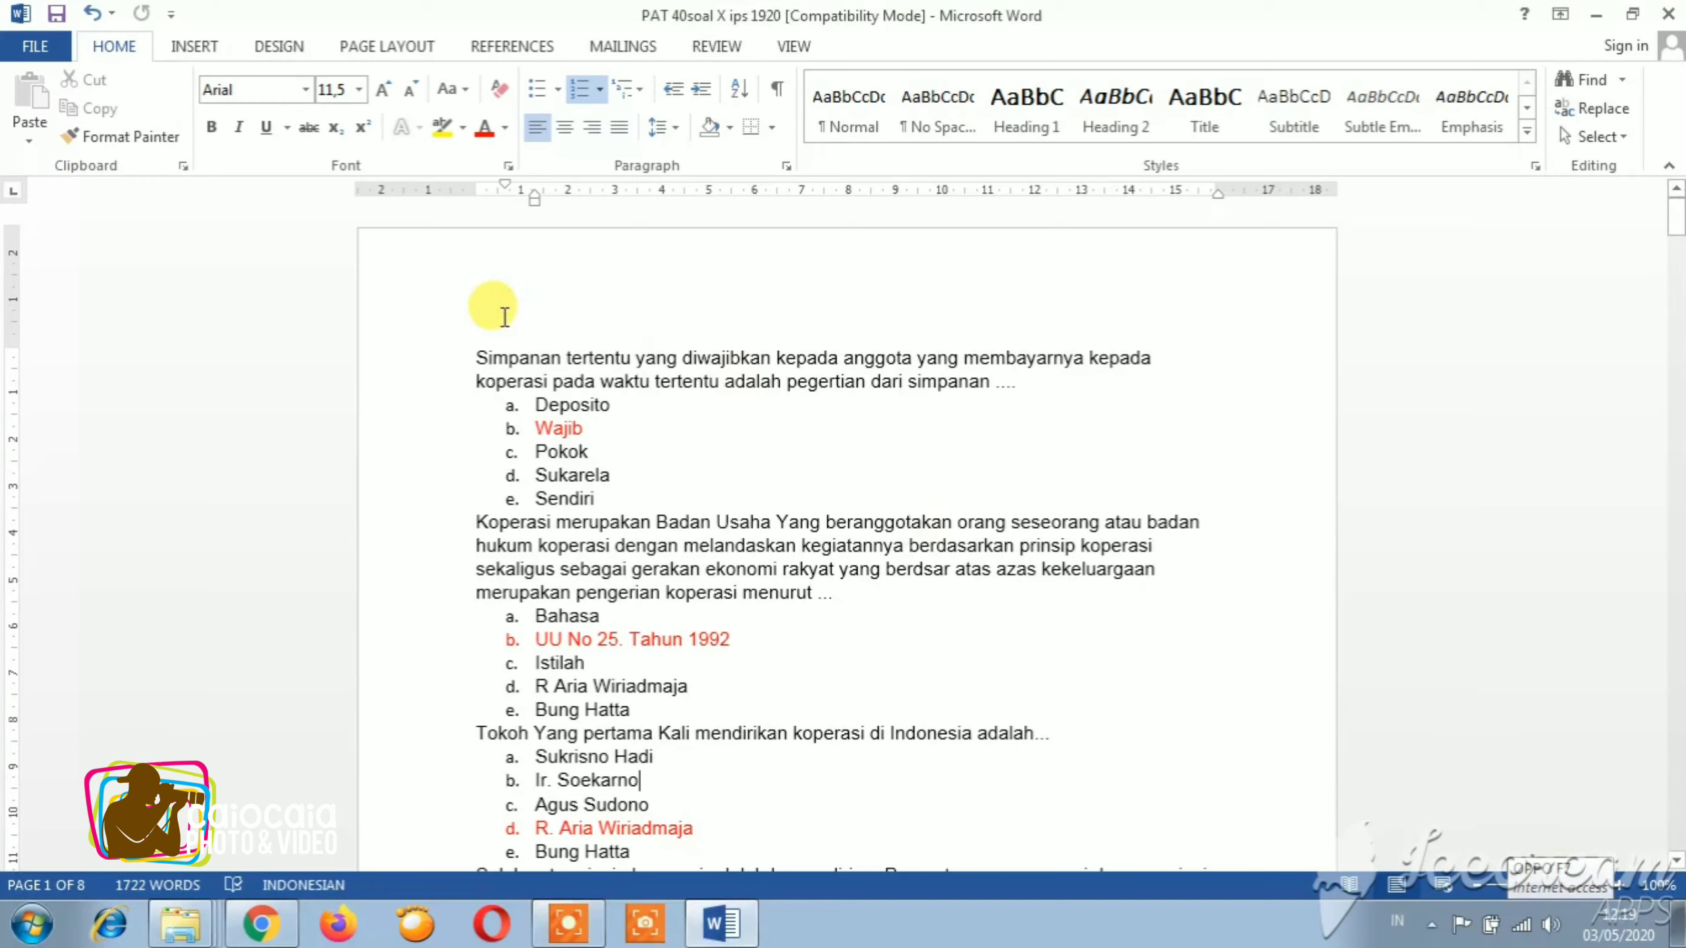
{"action": "left_click", "coordinate": [478, 359]}
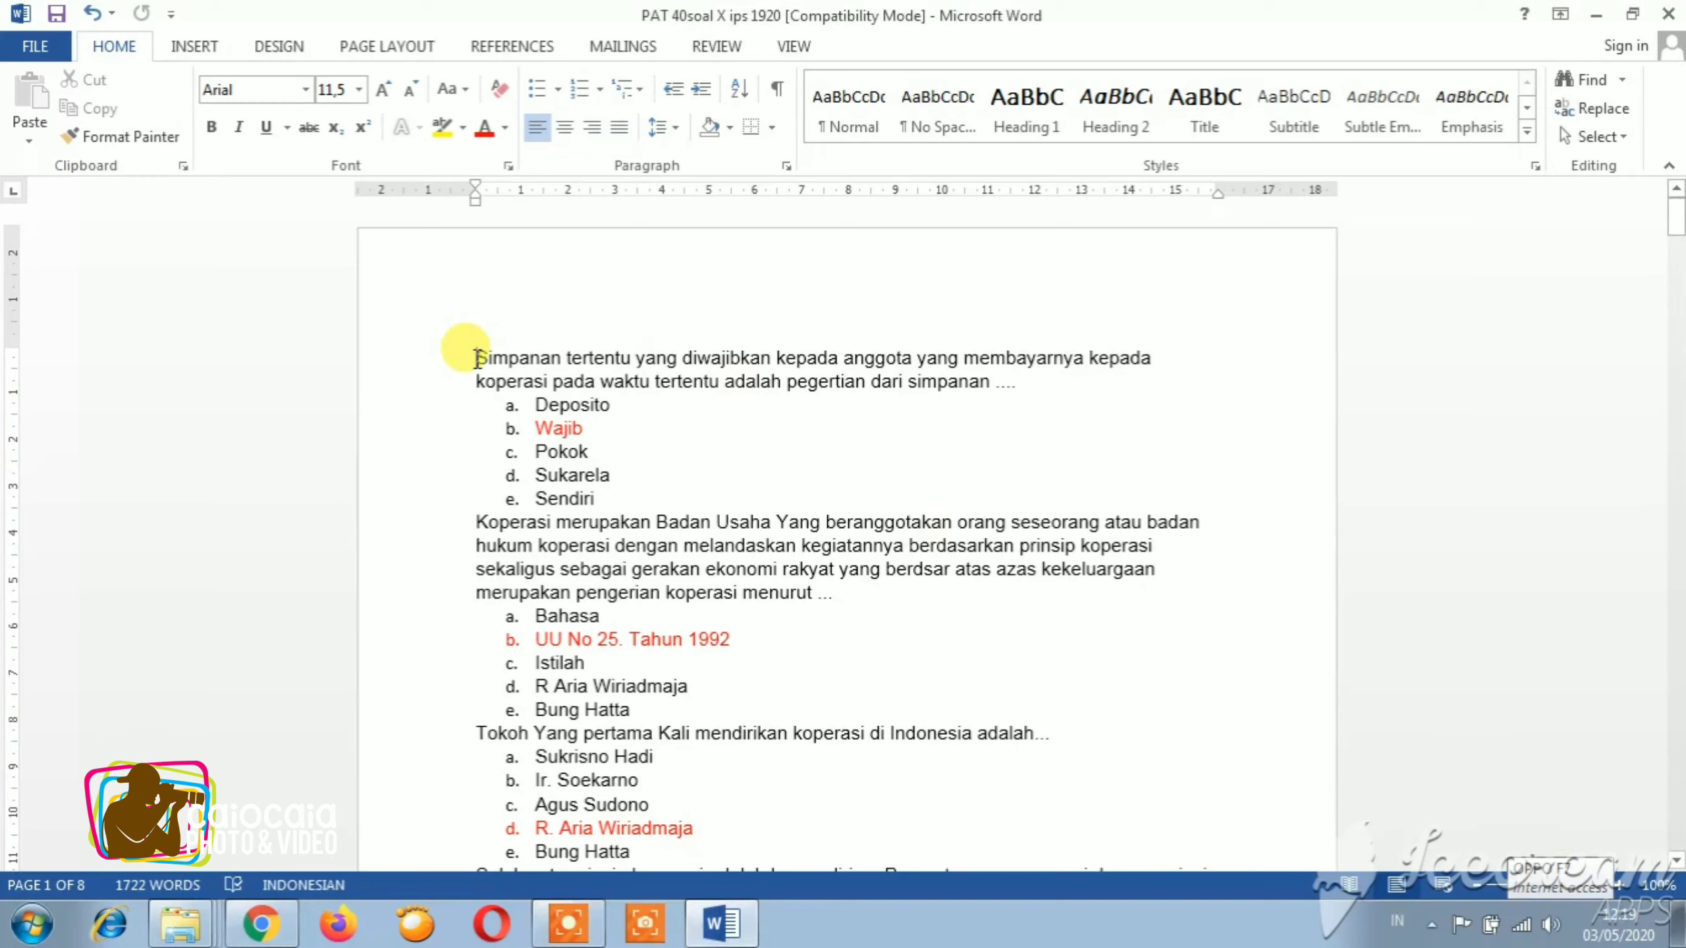
{"action": "key", "text": "Down"}
{"action": "key", "text": "Down"}
{"action": "key", "text": "Down"}
{"action": "key", "text": "Down"}
{"action": "key", "text": "Down"}
{"action": "key", "text": "Down"}
{"action": "key", "text": "Down"}
{"action": "key", "text": "Down"}
{"action": "key", "text": "Down"}
{"action": "key", "text": "Down"}
{"action": "key", "text": "Down"}
{"action": "key", "text": "Down"}
{"action": "key", "text": "Down"}
{"action": "key", "text": "Down"}
{"action": "key", "text": "Down"}
{"action": "key", "text": "Down"}
{"action": "key", "text": "Down"}
{"action": "key", "text": "Down"}
{"action": "key", "text": "Down"}
{"action": "key", "text": "Down"}
{"action": "key", "text": "Down"}
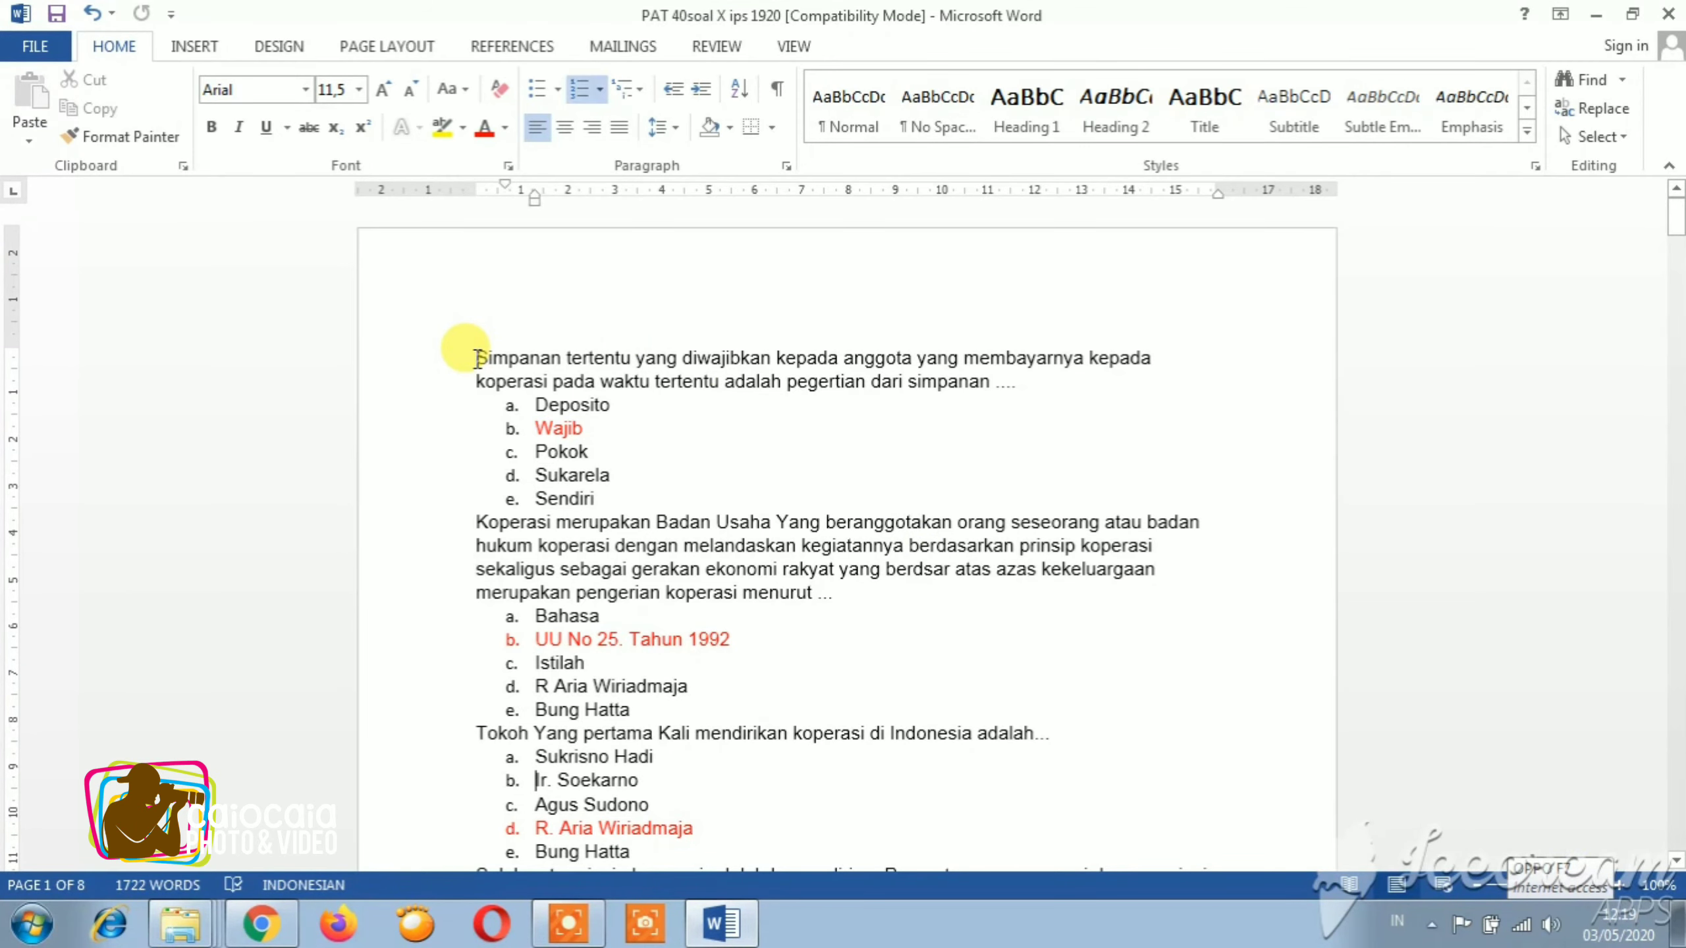
{"action": "key", "text": "Down"}
{"action": "key", "text": "Down"}
{"action": "key", "text": "Down"}
{"action": "key", "text": "Down"}
{"action": "key", "text": "Down"}
{"action": "key", "text": "Down"}
{"action": "key", "text": "Down"}
{"action": "key", "text": "Down"}
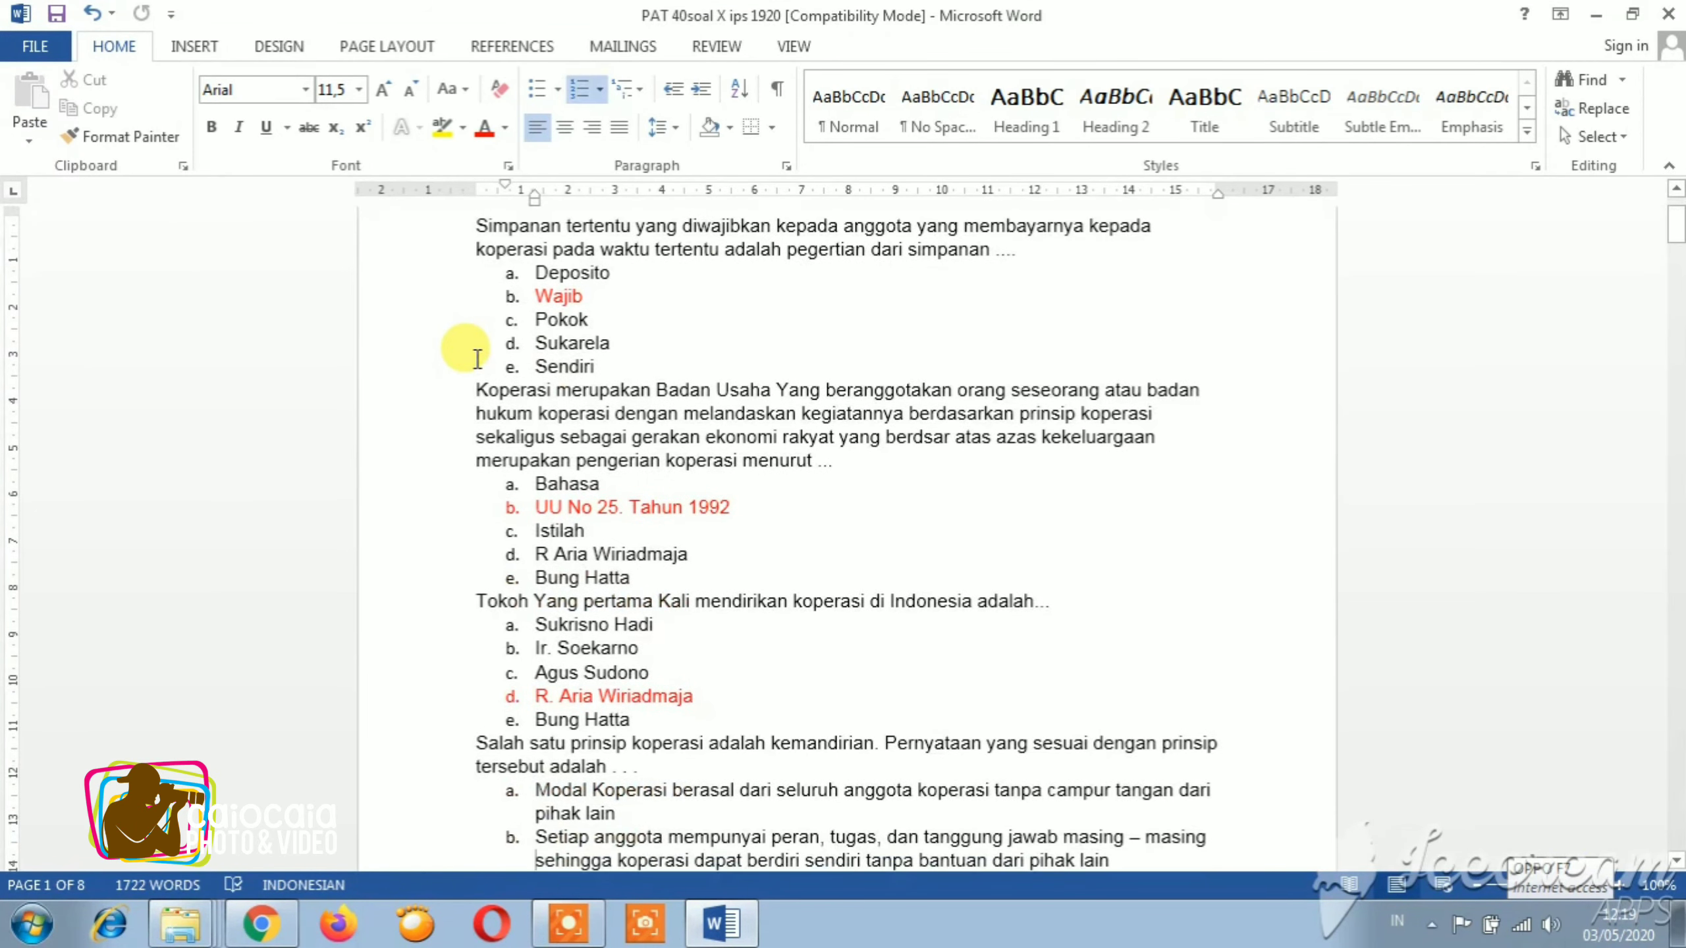
{"action": "key", "text": "Down"}
{"action": "key", "text": "Down"}
{"action": "key", "text": "Down"}
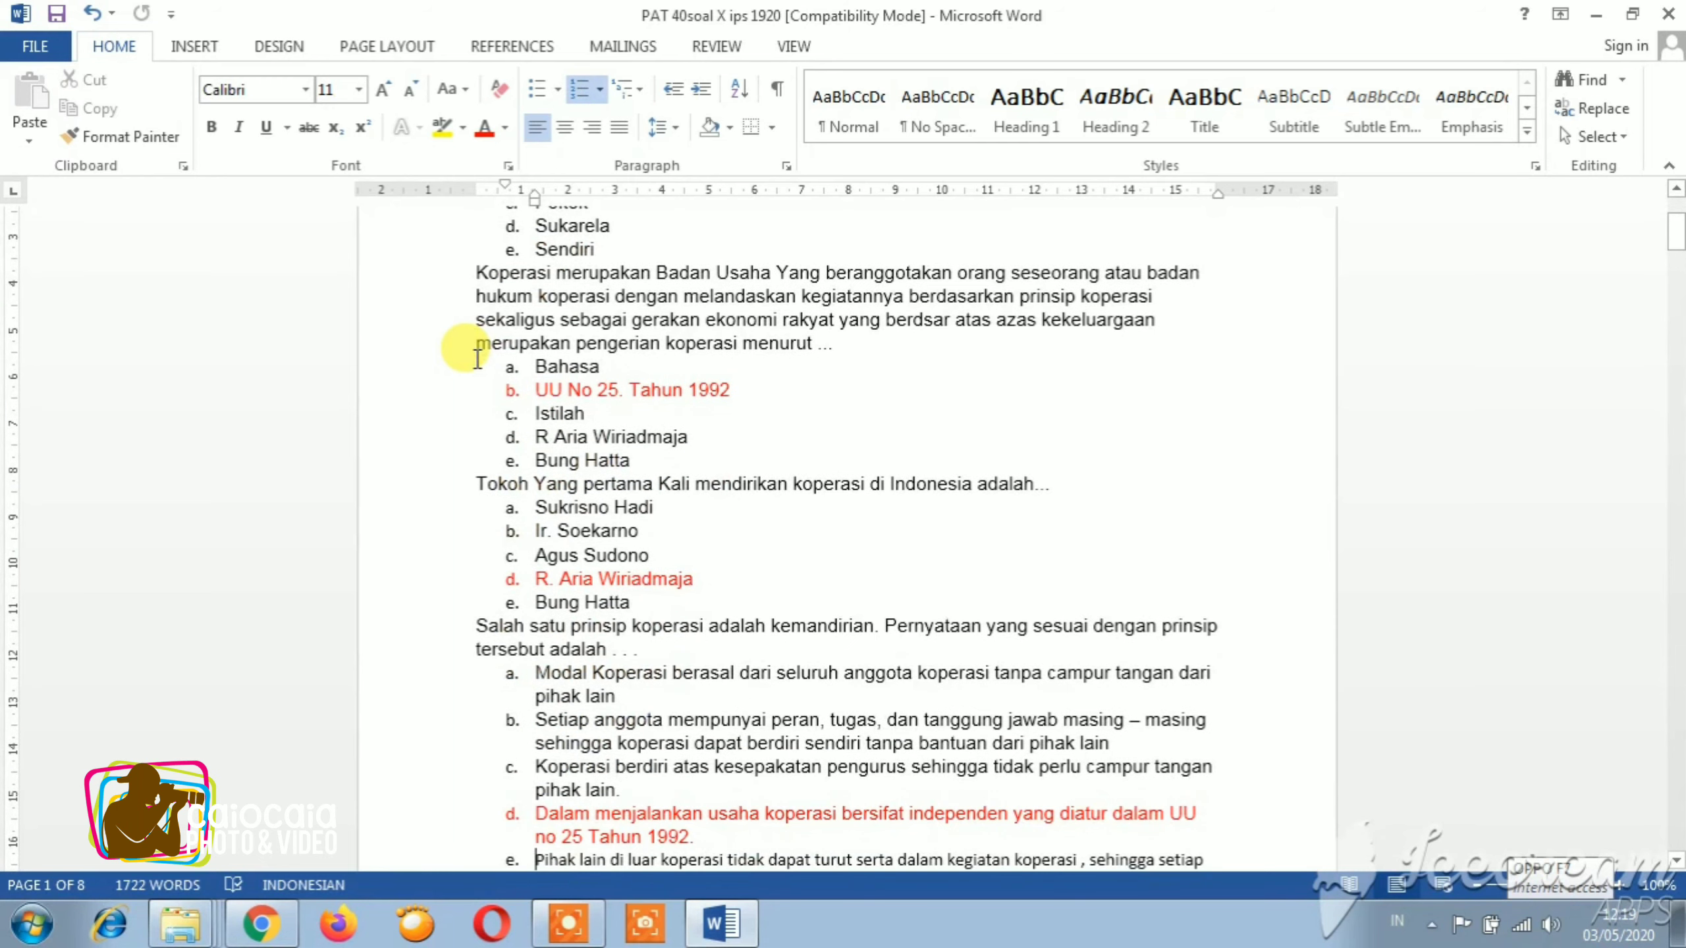
{"action": "key", "text": "Up"}
{"action": "key", "text": "Up"}
{"action": "key", "text": "Up"}
{"action": "key", "text": "Up"}
{"action": "key", "text": "Up"}
{"action": "key", "text": "Up"}
{"action": "key", "text": "Up"}
{"action": "key", "text": "Up"}
{"action": "key", "text": "Up"}
{"action": "key", "text": "Up"}
{"action": "key", "text": "Up"}
{"action": "key", "text": "Up"}
{"action": "key", "text": "Up"}
{"action": "key", "text": "Up"}
{"action": "key", "text": "Up"}
{"action": "key", "text": "Up"}
{"action": "key", "text": "Up"}
{"action": "key", "text": "Up"}
{"action": "key", "text": "Up"}
{"action": "key", "text": "Up"}
{"action": "key", "text": "Up"}
{"action": "key", "text": "Up"}
{"action": "key", "text": "Up"}
{"action": "key", "text": "Up"}
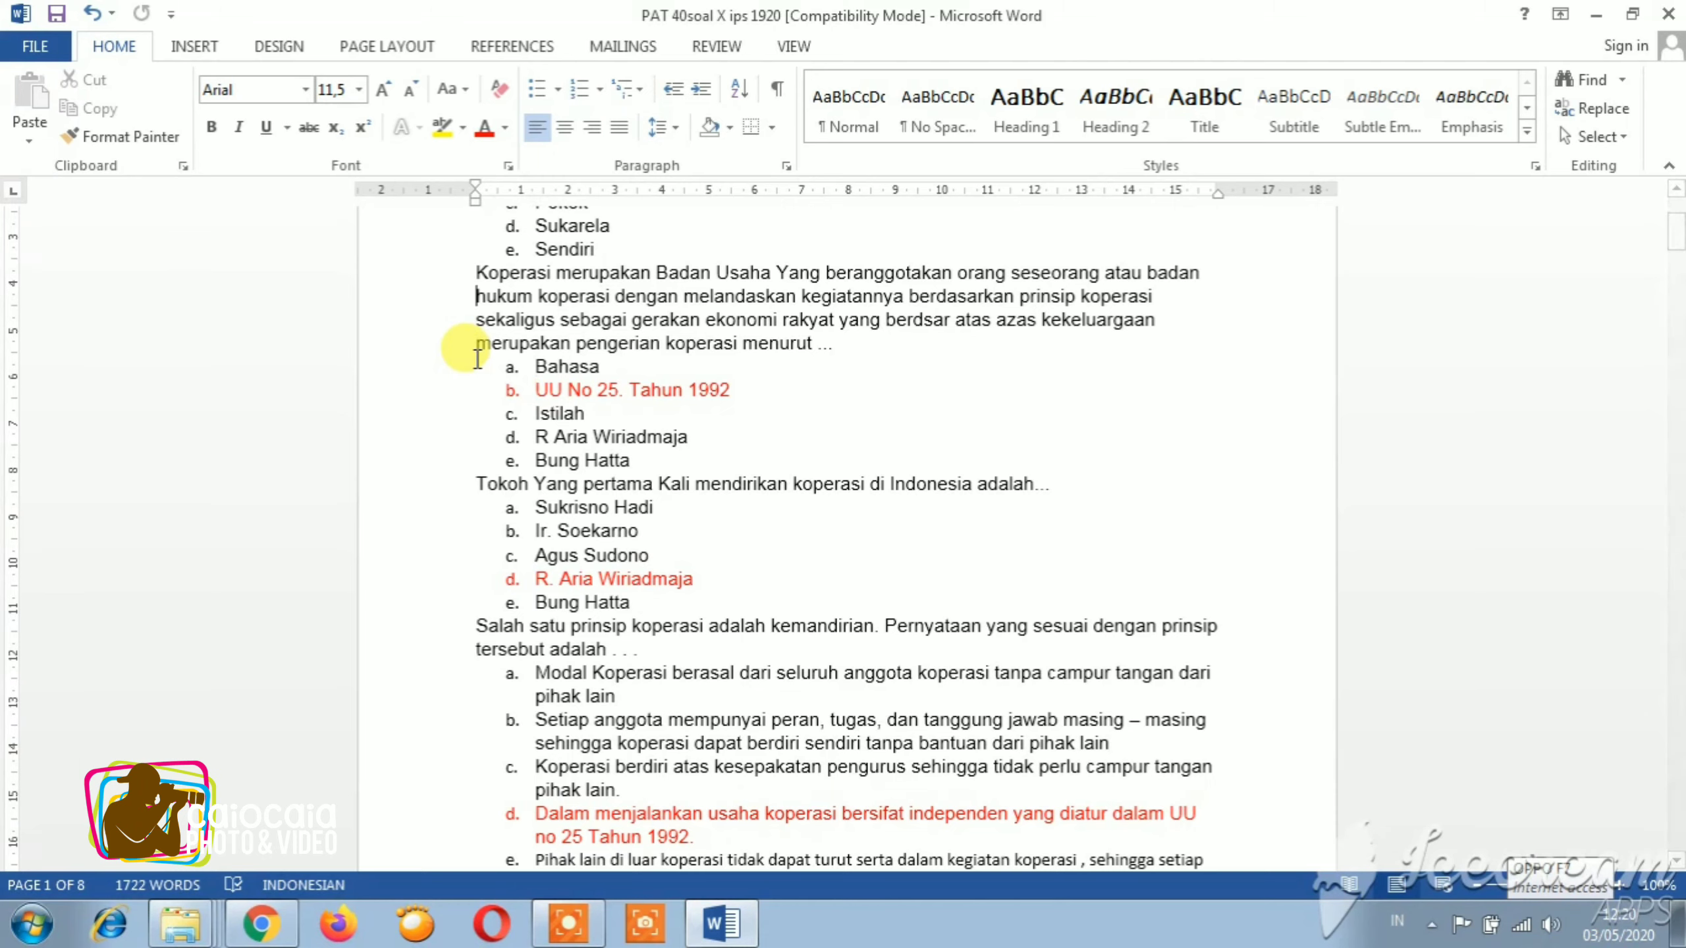
{"action": "key", "text": "Up"}
{"action": "key", "text": "Up"}
{"action": "key", "text": "Up"}
{"action": "key", "text": "Up"}
{"action": "key", "text": "Up"}
{"action": "key", "text": "Up"}
{"action": "key", "text": "Up"}
{"action": "key", "text": "Up"}
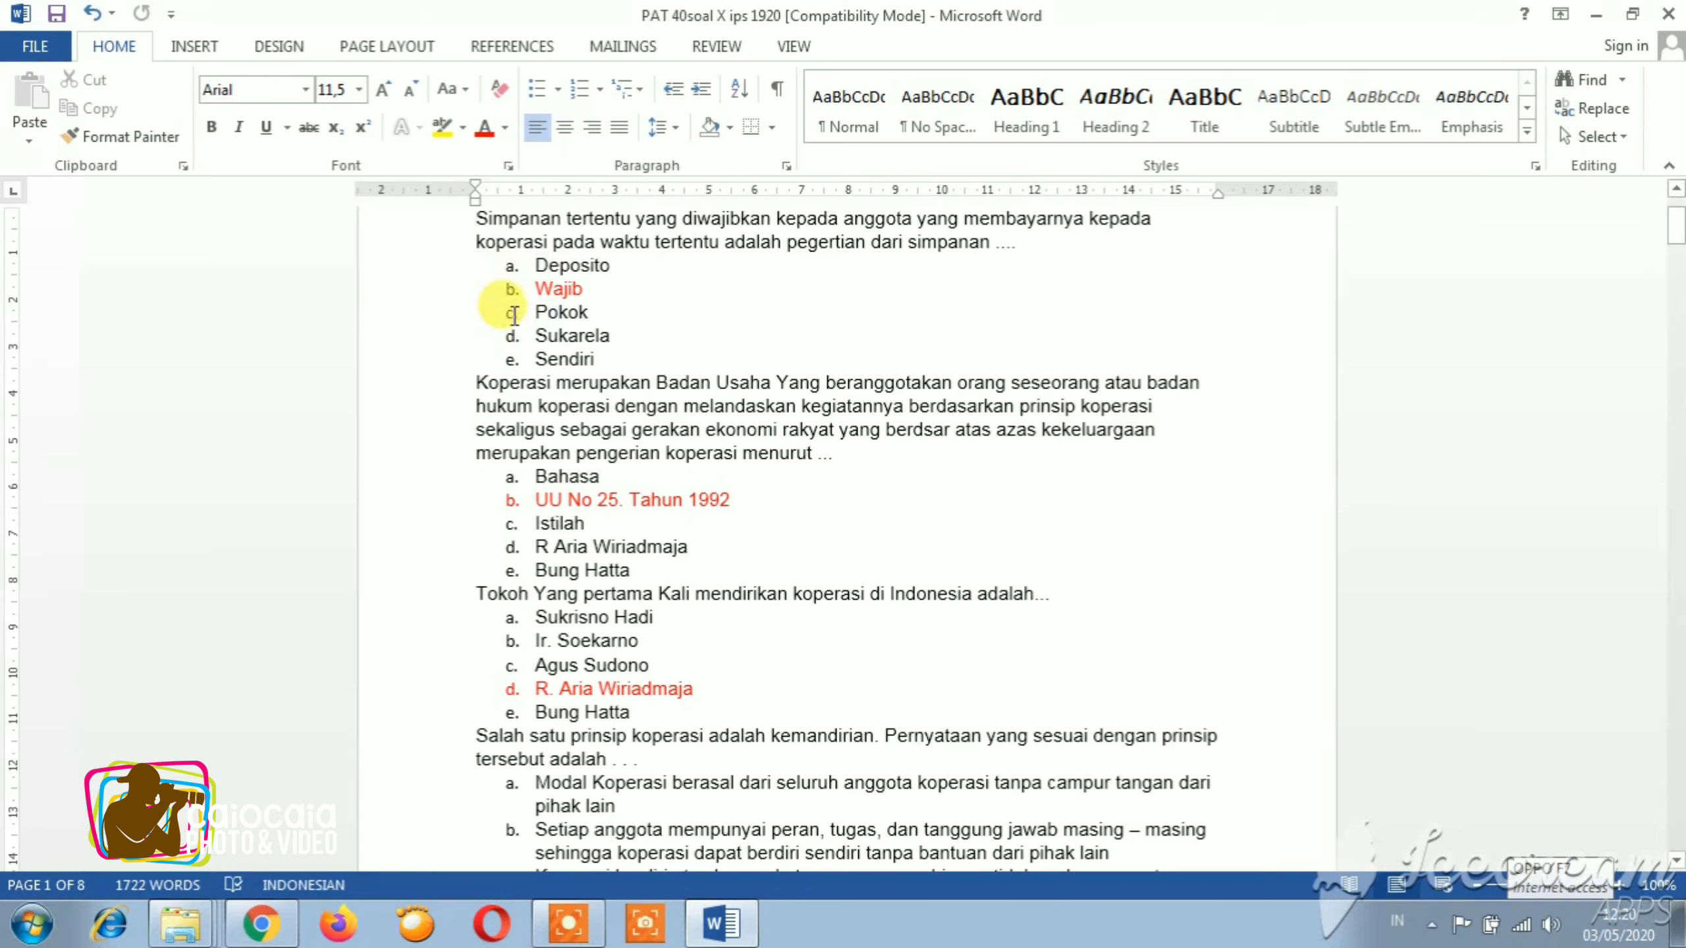
Highlight the a–e list lettering of the first two questions' answer options to inspect it, and clear the highlight.
{"action": "left_click", "coordinate": [513, 266]}
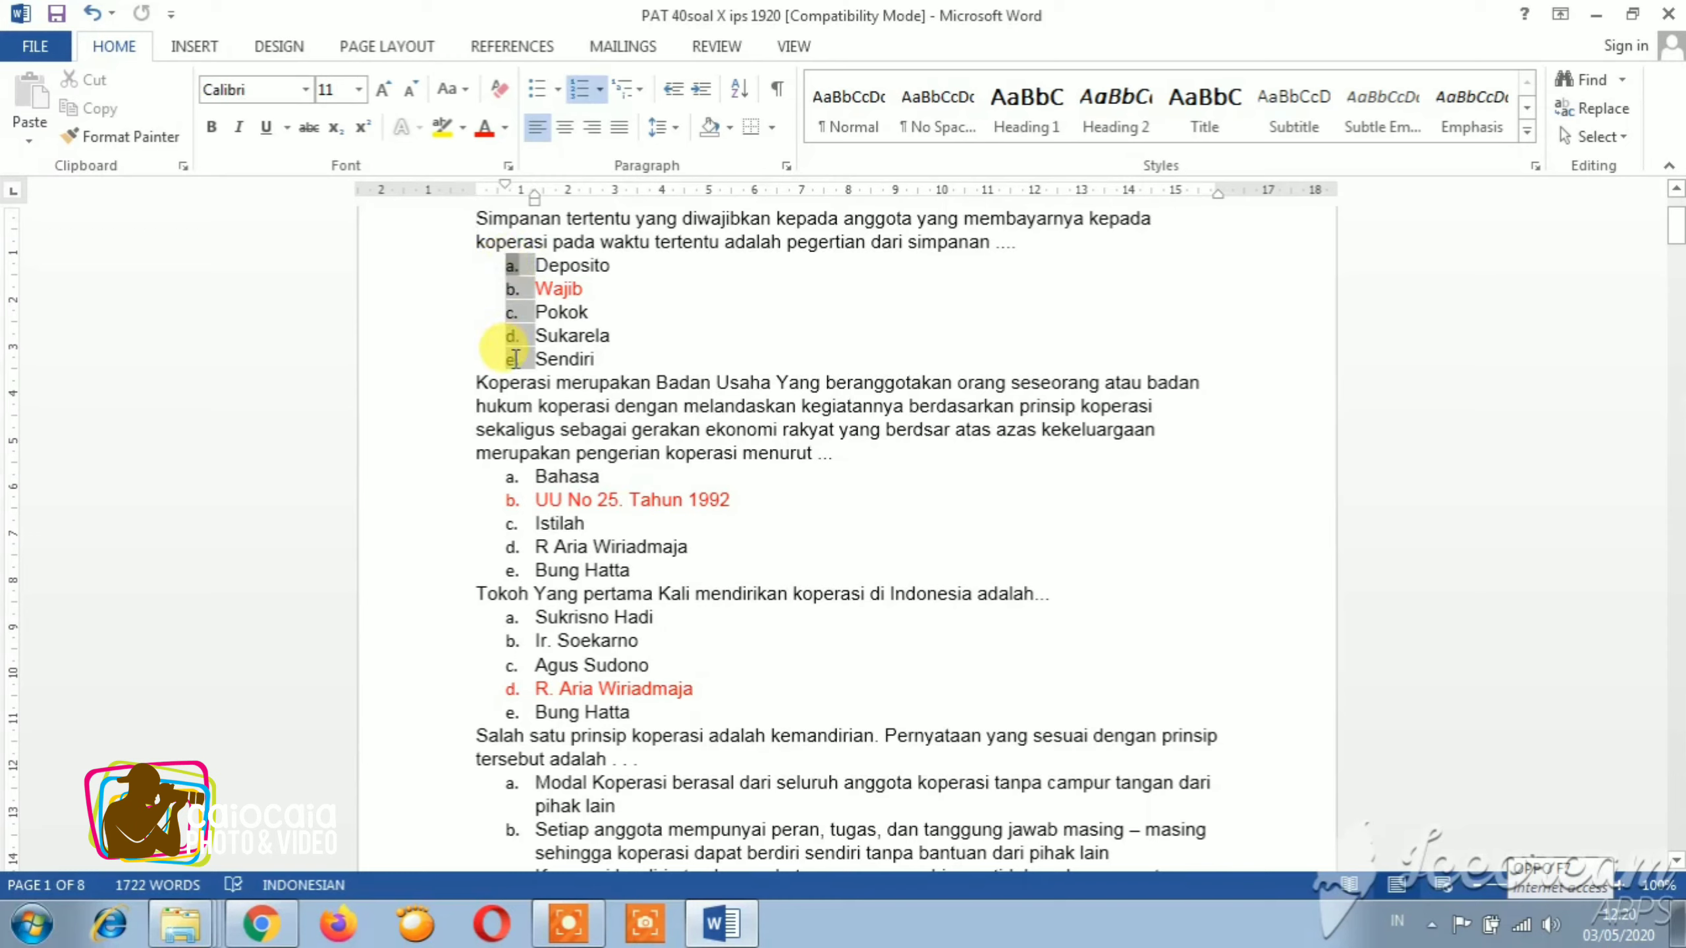
{"action": "left_click", "coordinate": [512, 476]}
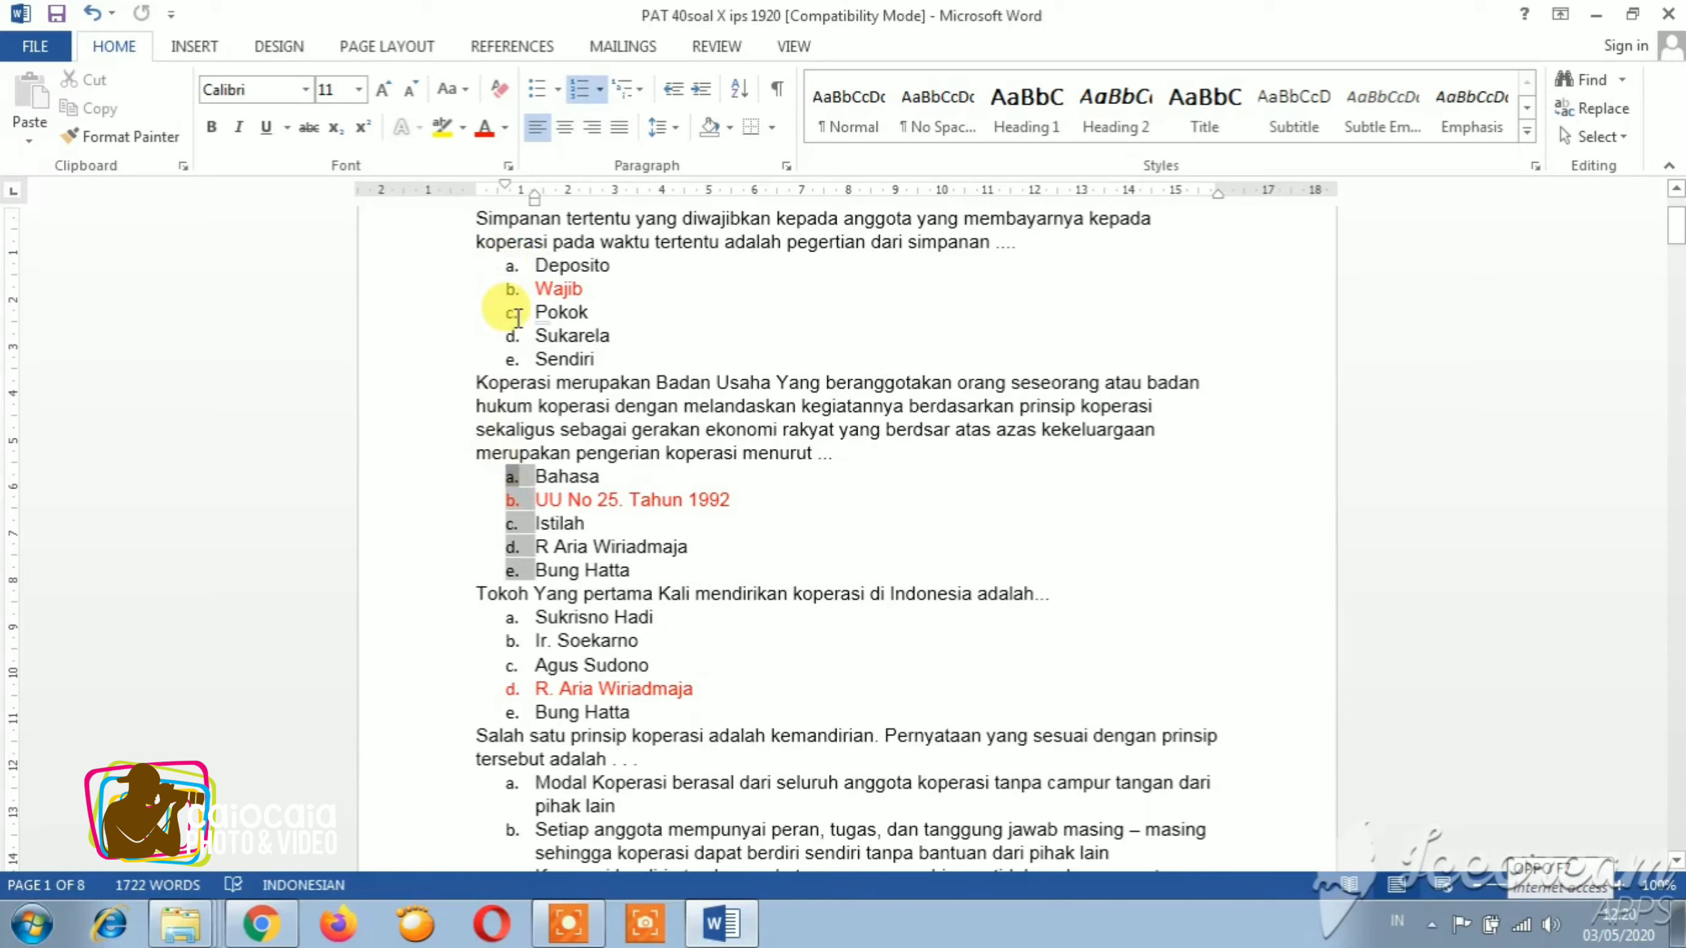
{"action": "left_click", "coordinate": [512, 265]}
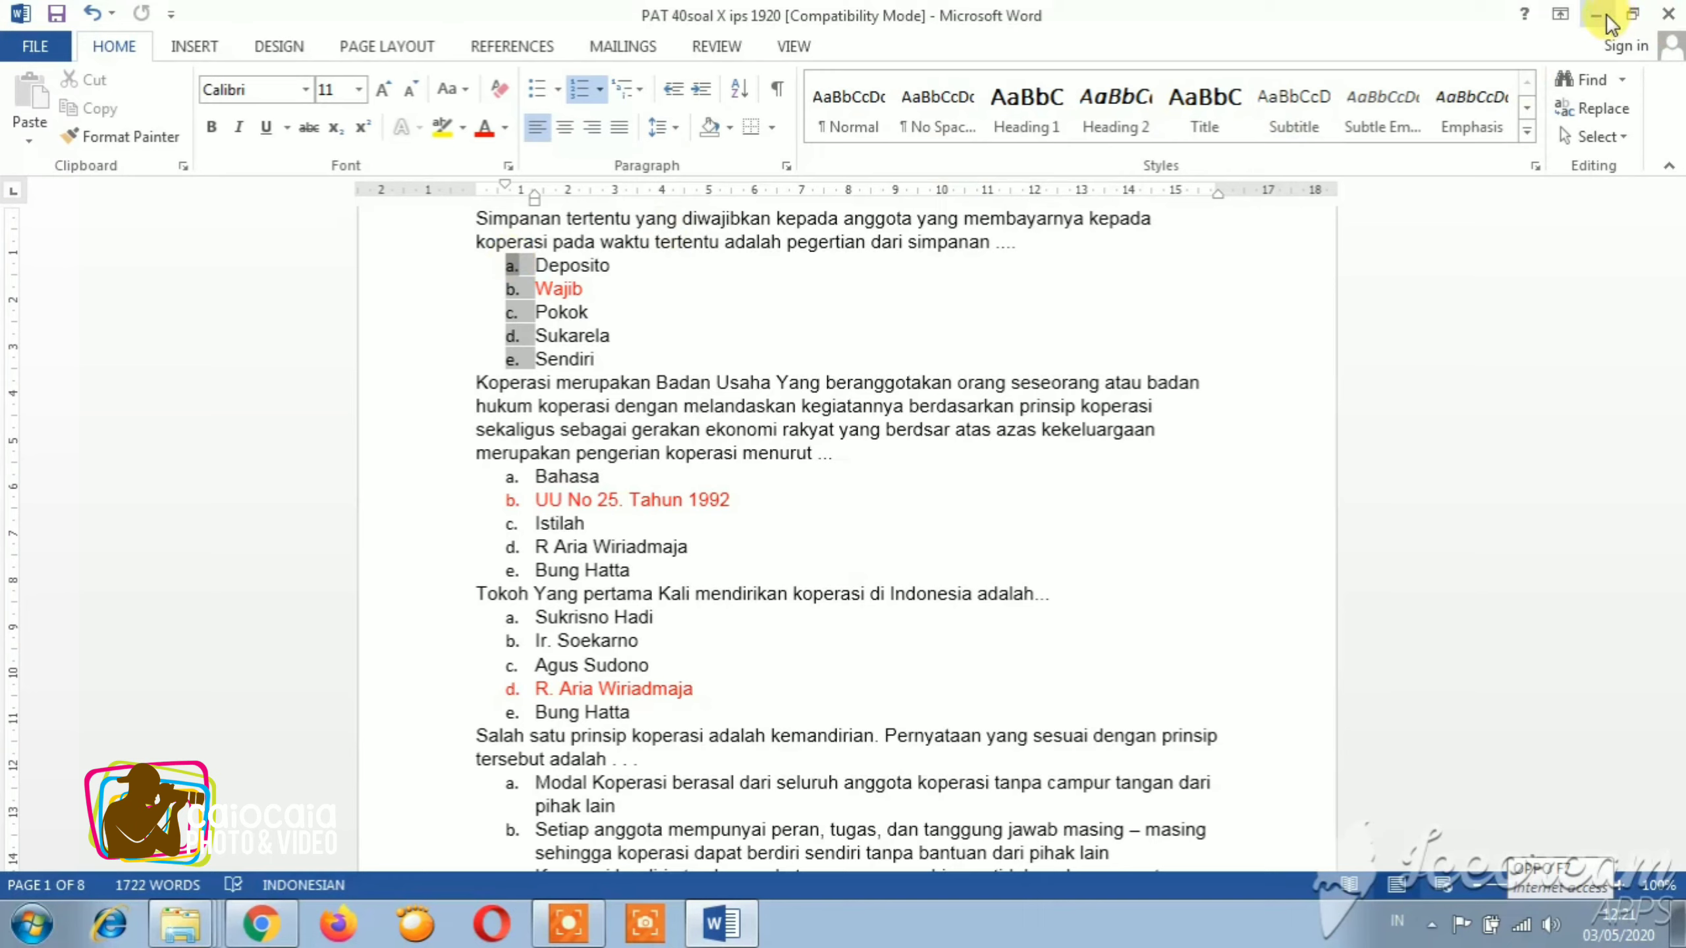
{"action": "left_click", "coordinate": [1045, 304]}
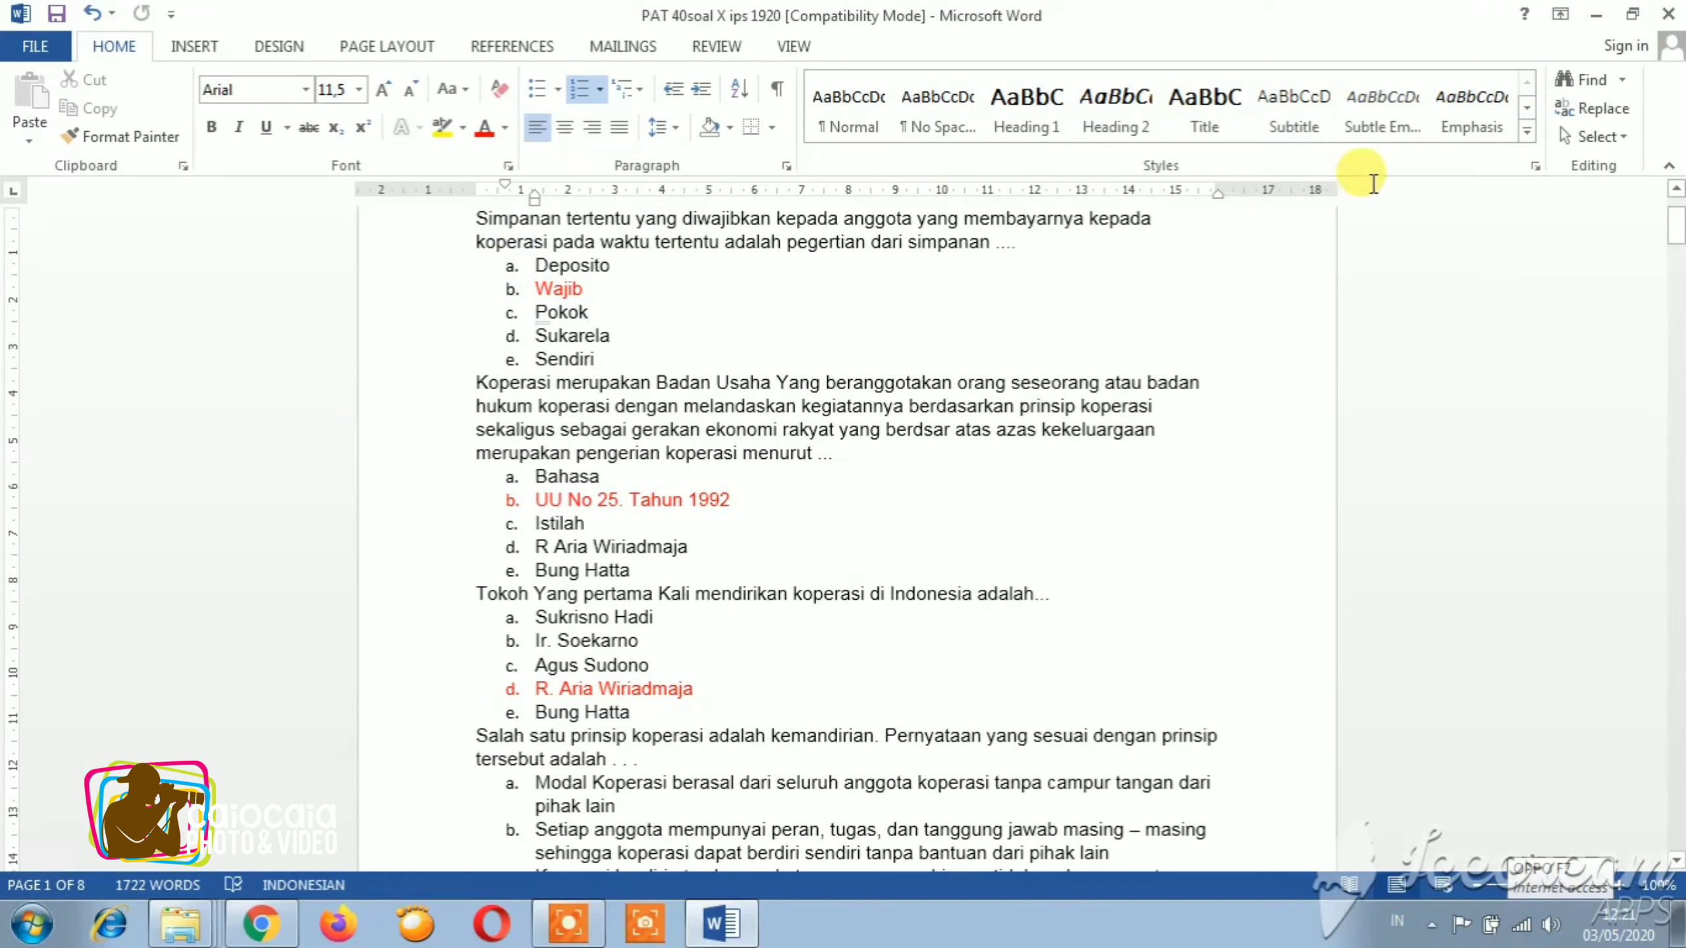
Return to the paket soal folder in Google Drive and dismiss the offline-sync and notification prompts.
{"action": "left_click", "coordinate": [1599, 16]}
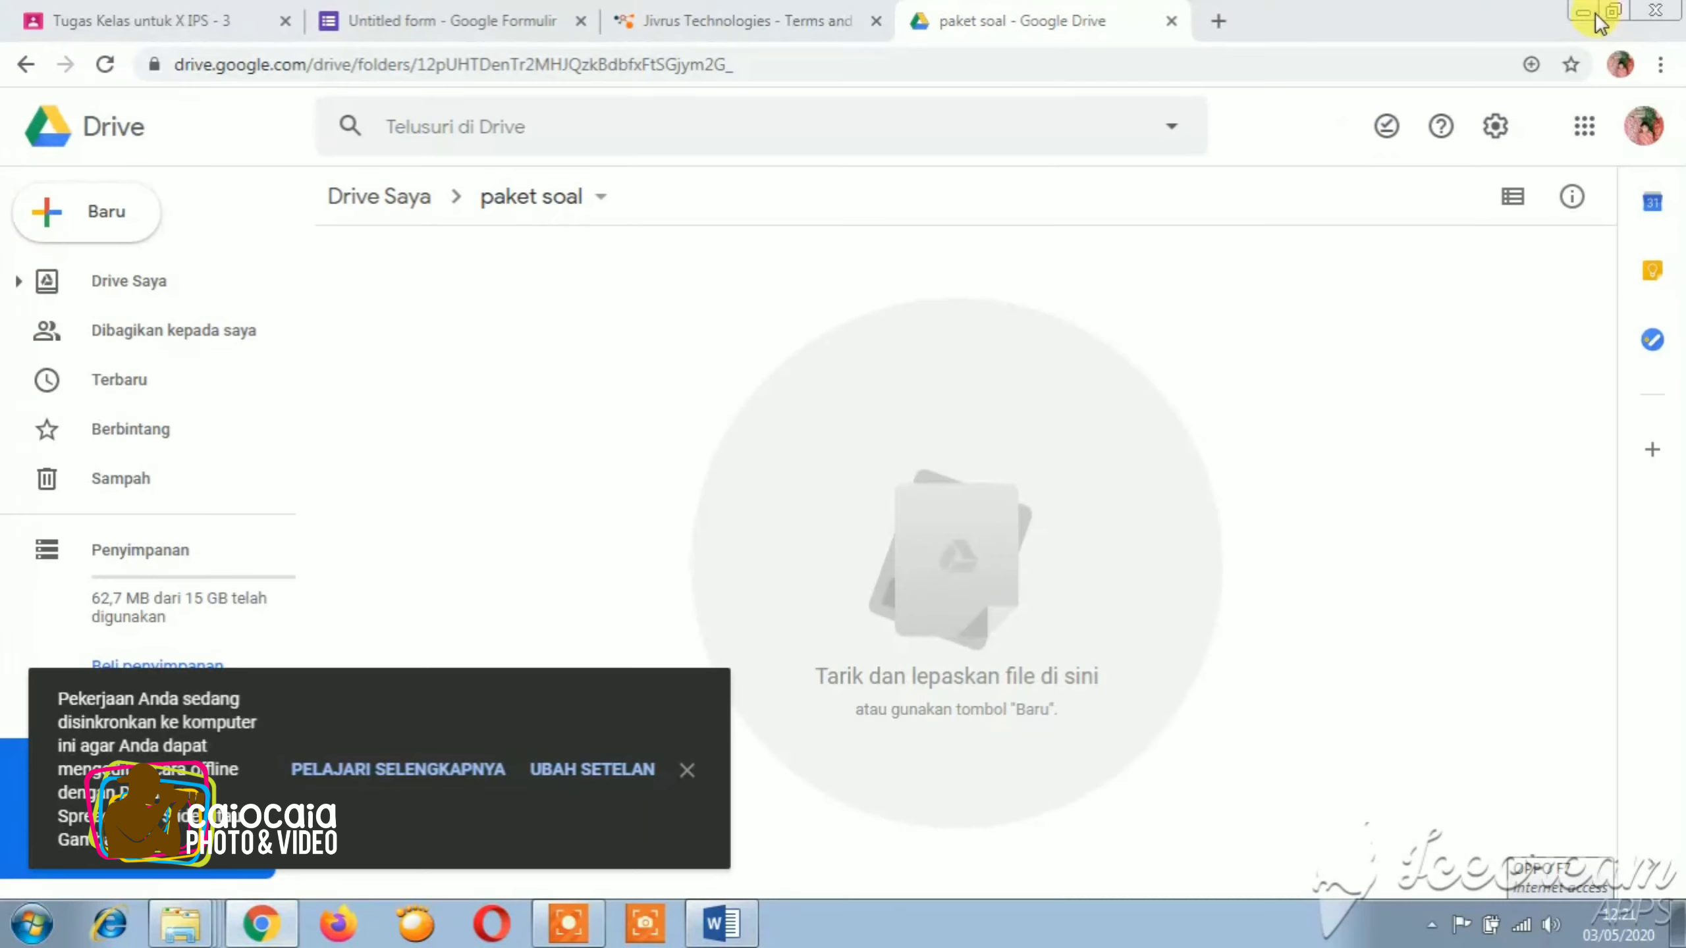
{"action": "left_click", "coordinate": [688, 771]}
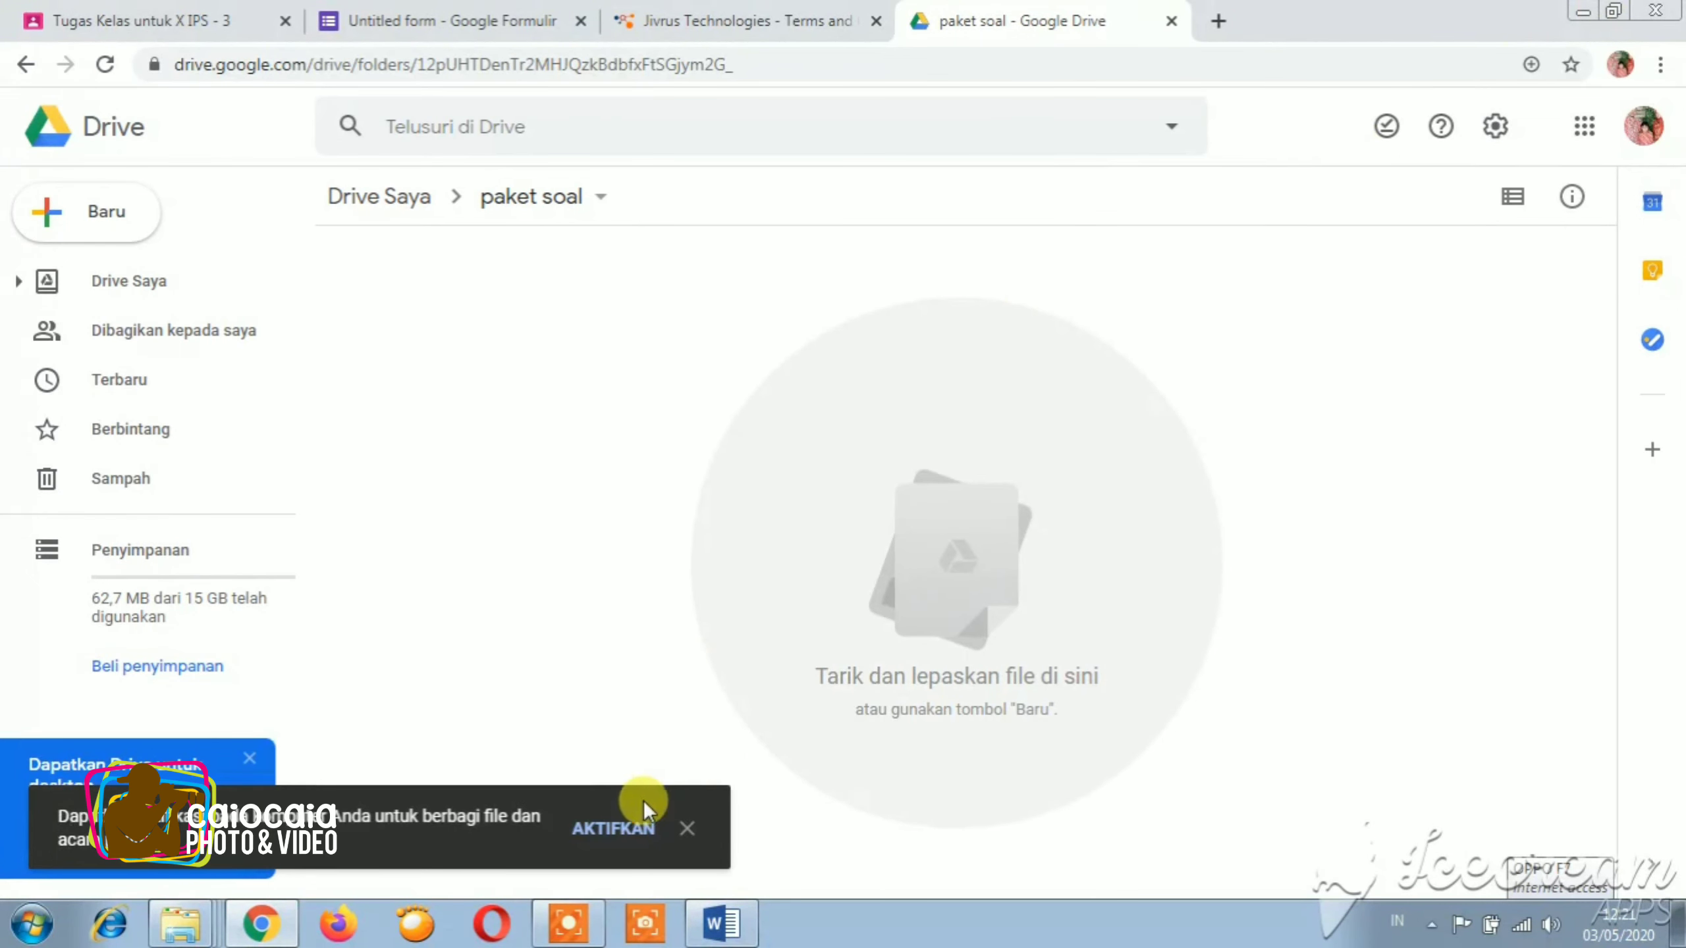
{"action": "left_click", "coordinate": [686, 828]}
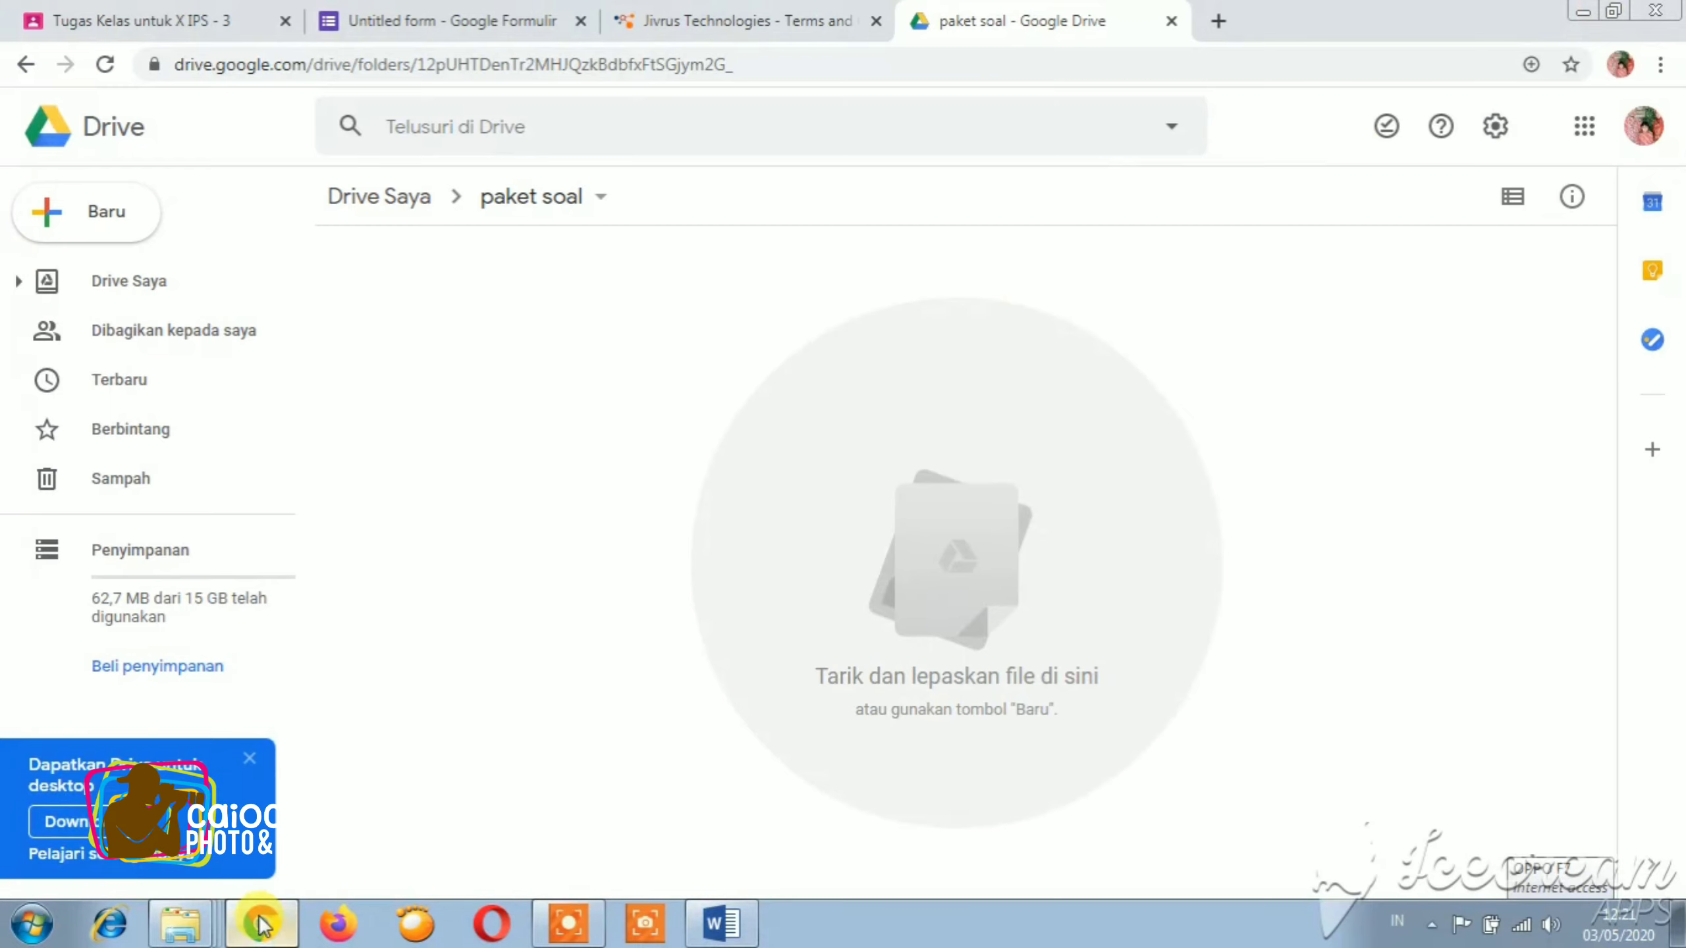
Upload the Word file PAT 40soal X ips 1920 from the DARING ONLINE folder on DATA (D:) into the paket soal Drive folder.
{"action": "left_click", "coordinate": [190, 903]}
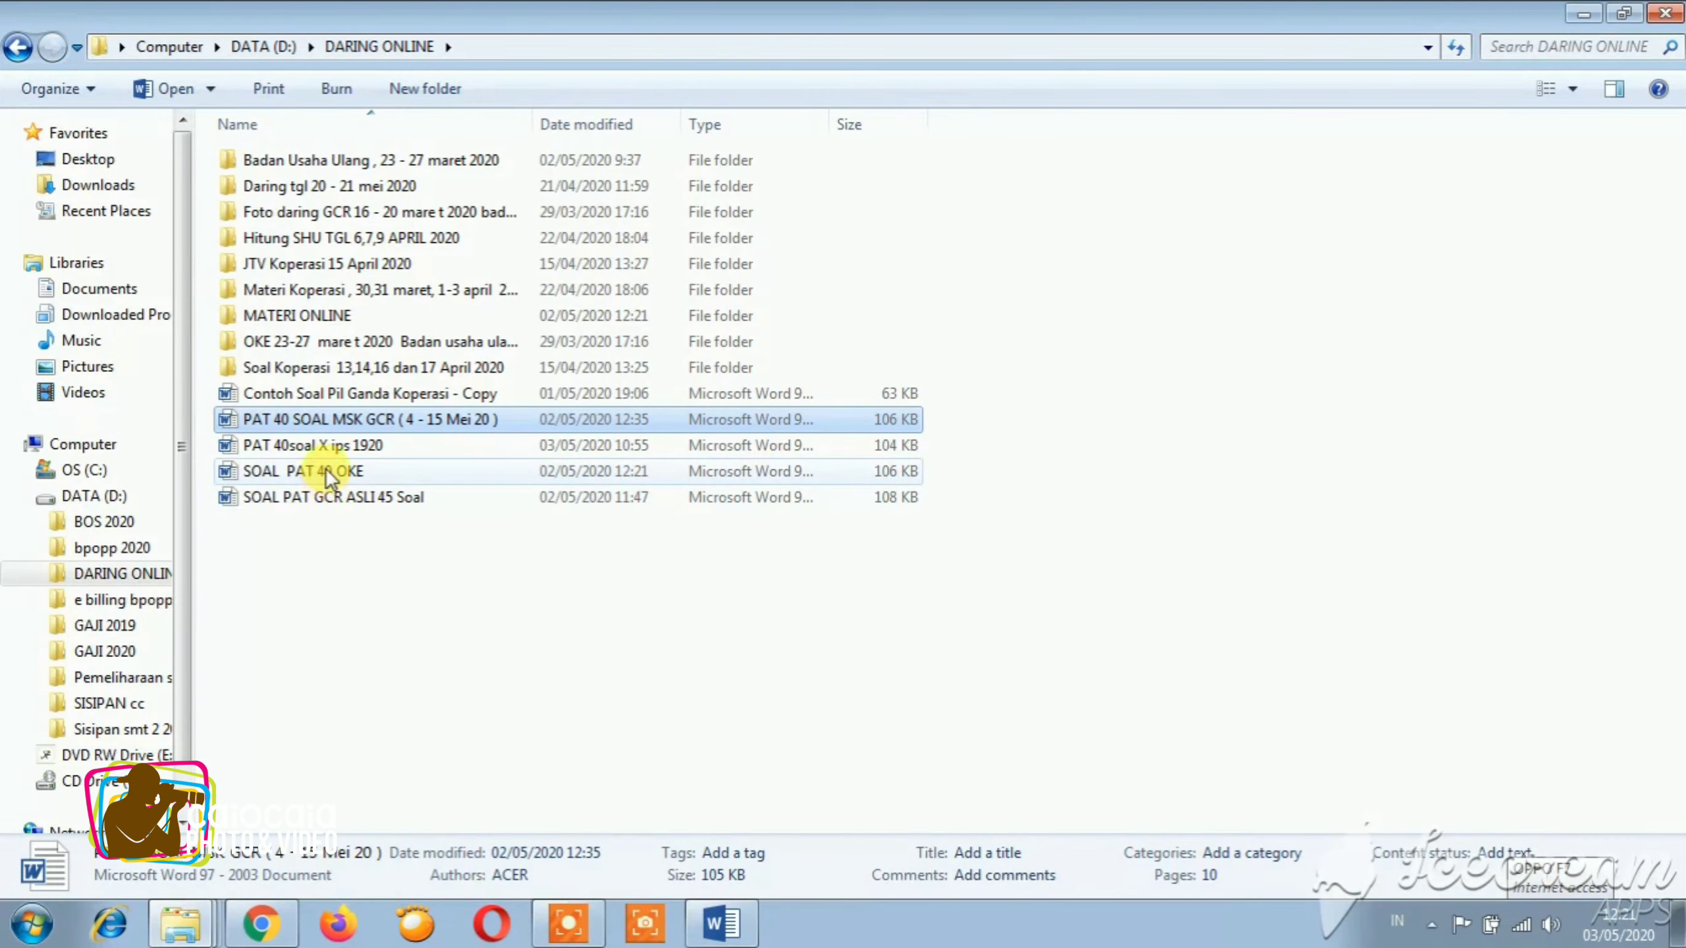
{"action": "left_click", "coordinate": [337, 448]}
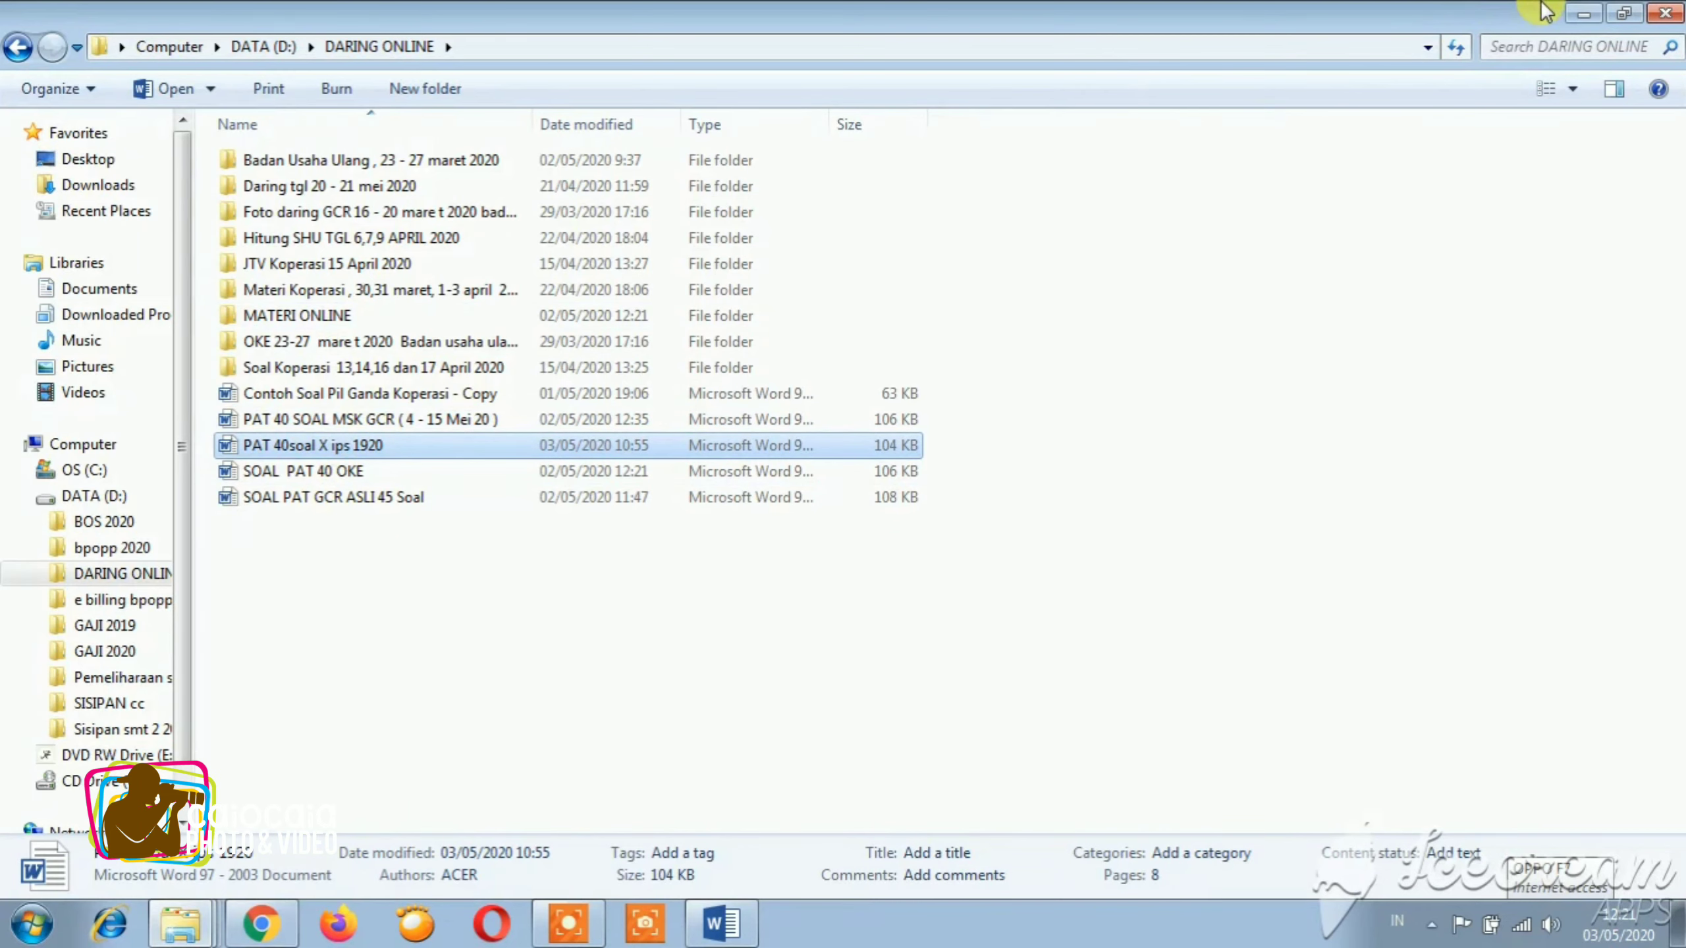
{"action": "left_click", "coordinate": [1619, 17]}
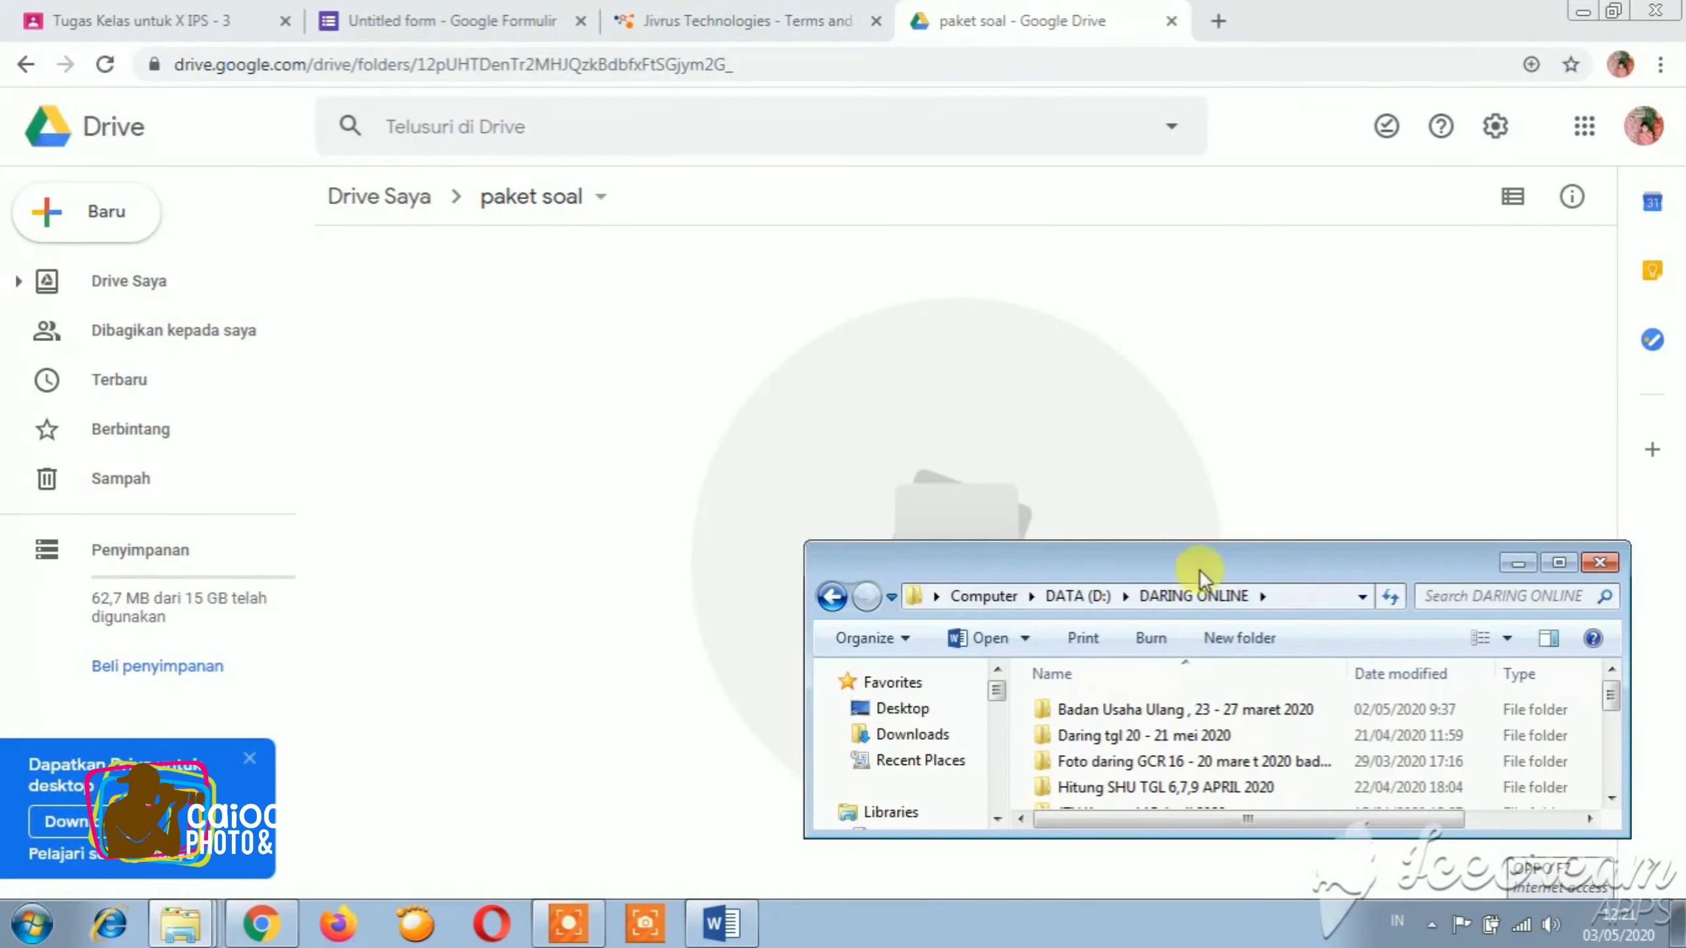
{"action": "left_click", "coordinate": [1611, 797]}
{"action": "left_click", "coordinate": [1612, 797]}
{"action": "left_click", "coordinate": [1611, 797]}
{"action": "left_click", "coordinate": [1610, 796]}
{"action": "left_click", "coordinate": [1610, 797]}
{"action": "left_click", "coordinate": [1610, 796]}
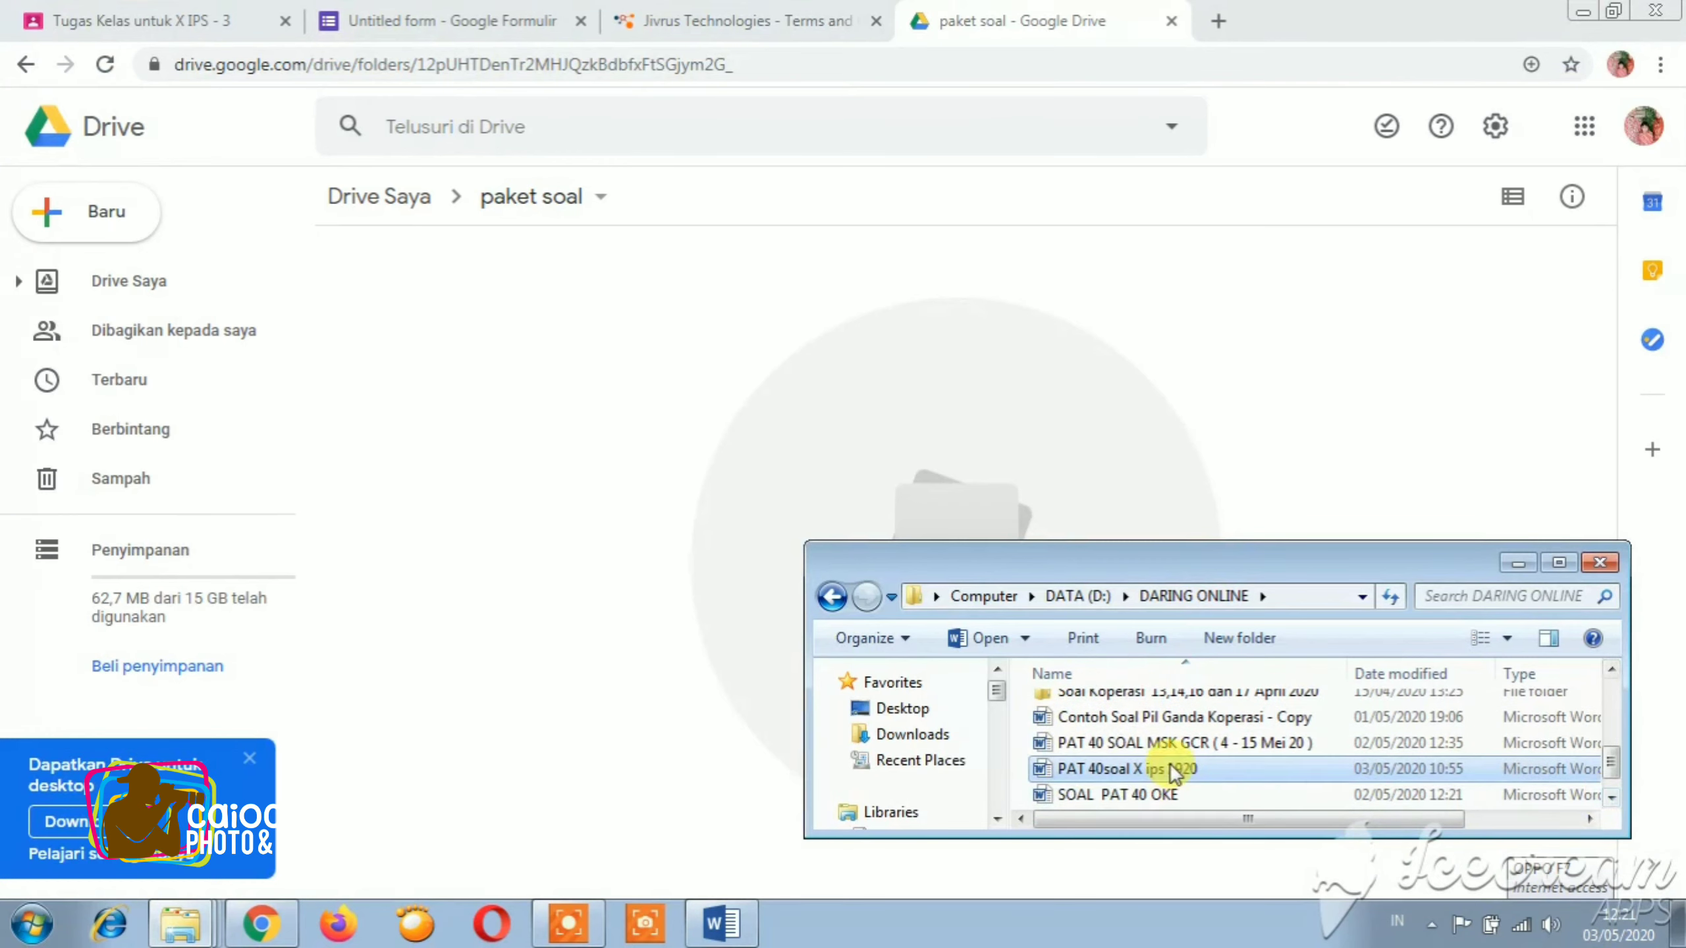
{"action": "left_click_drag", "start_coordinate": [1120, 768], "coordinate": [959, 498]}
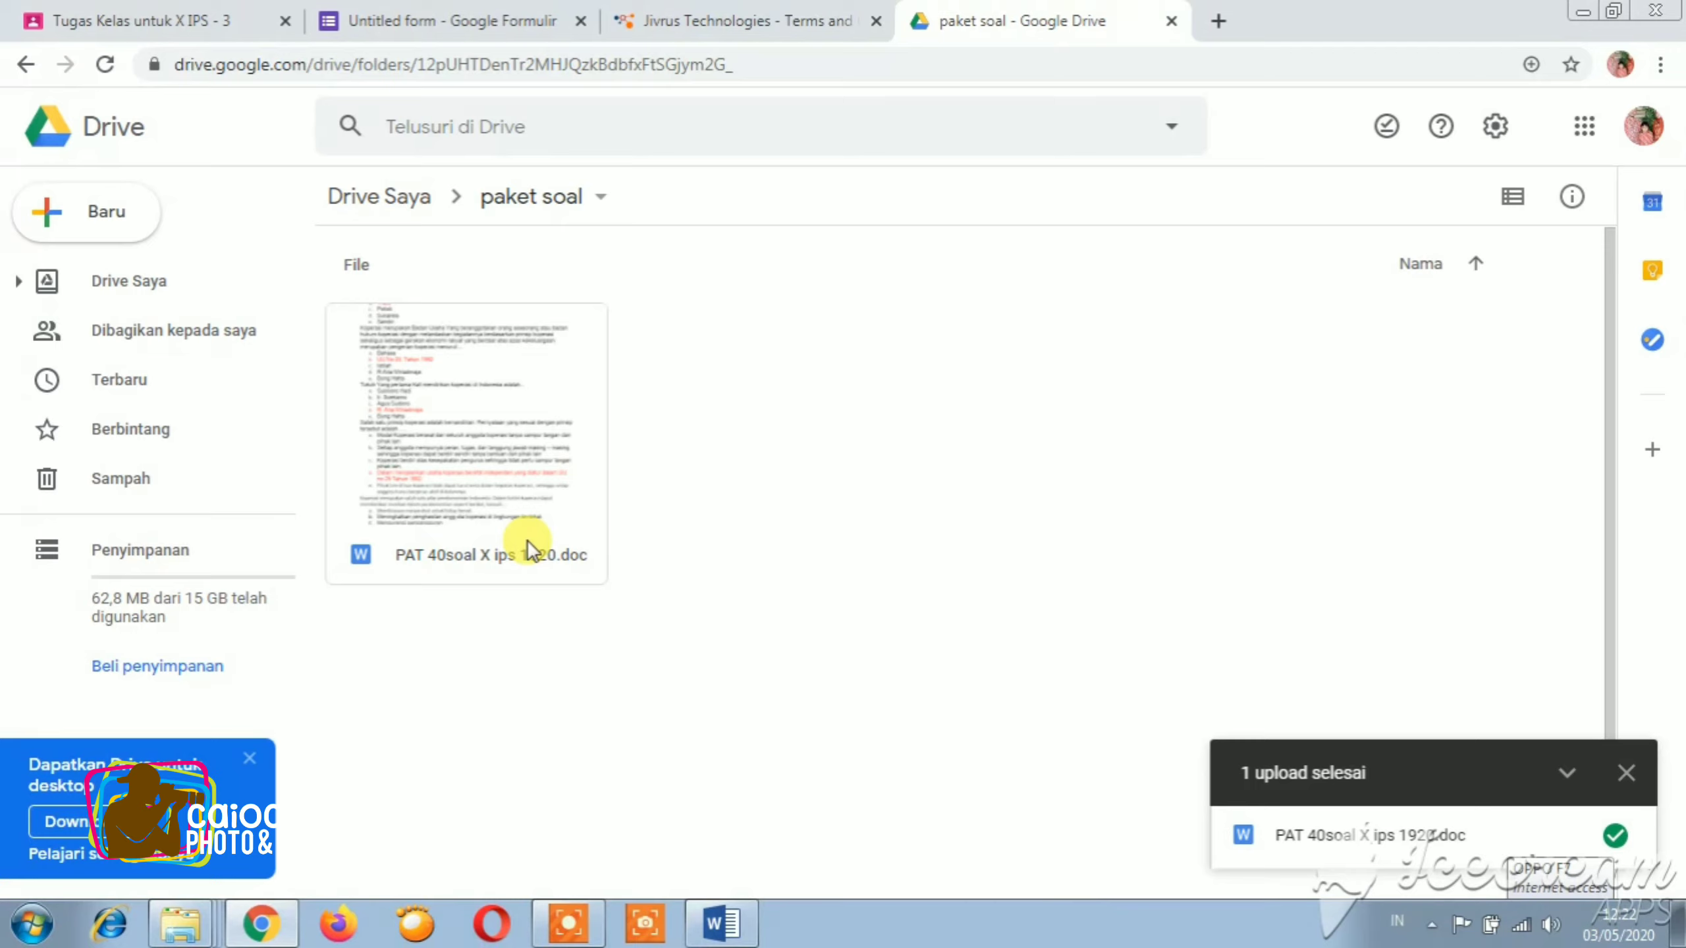
Preview the uploaded PAT 40soal X ips 1920.doc, open it with Google Docs and dismiss the Office Editing welcome dialog.
{"action": "right_click", "coordinate": [524, 425]}
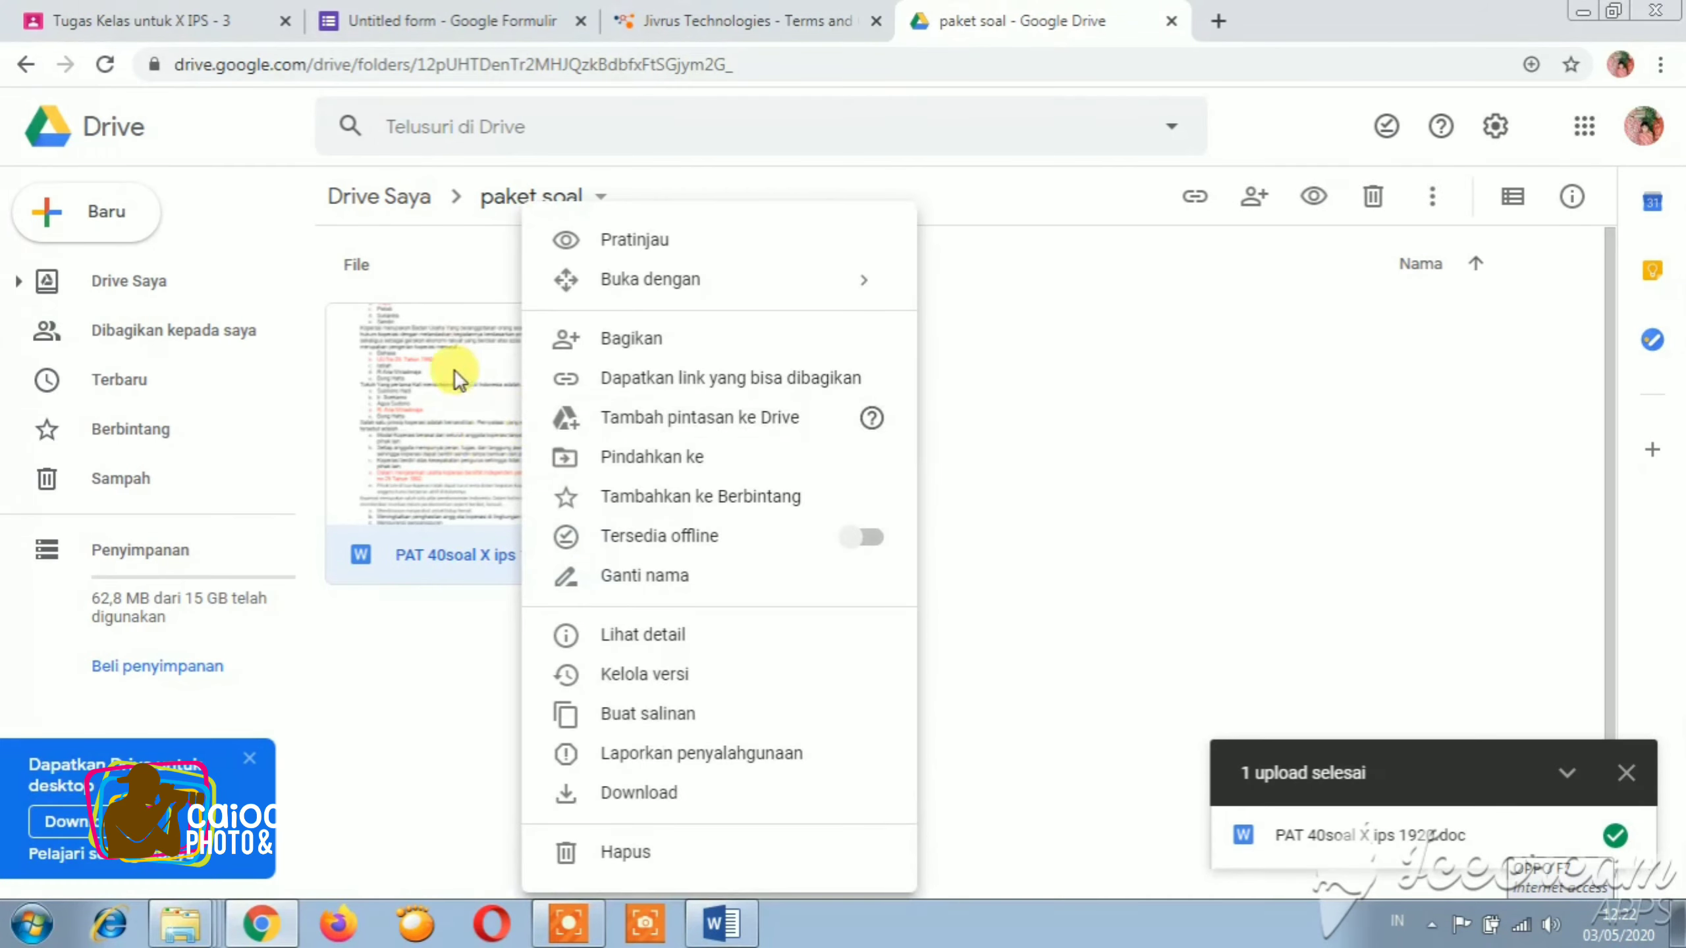
{"action": "left_click", "coordinate": [648, 246]}
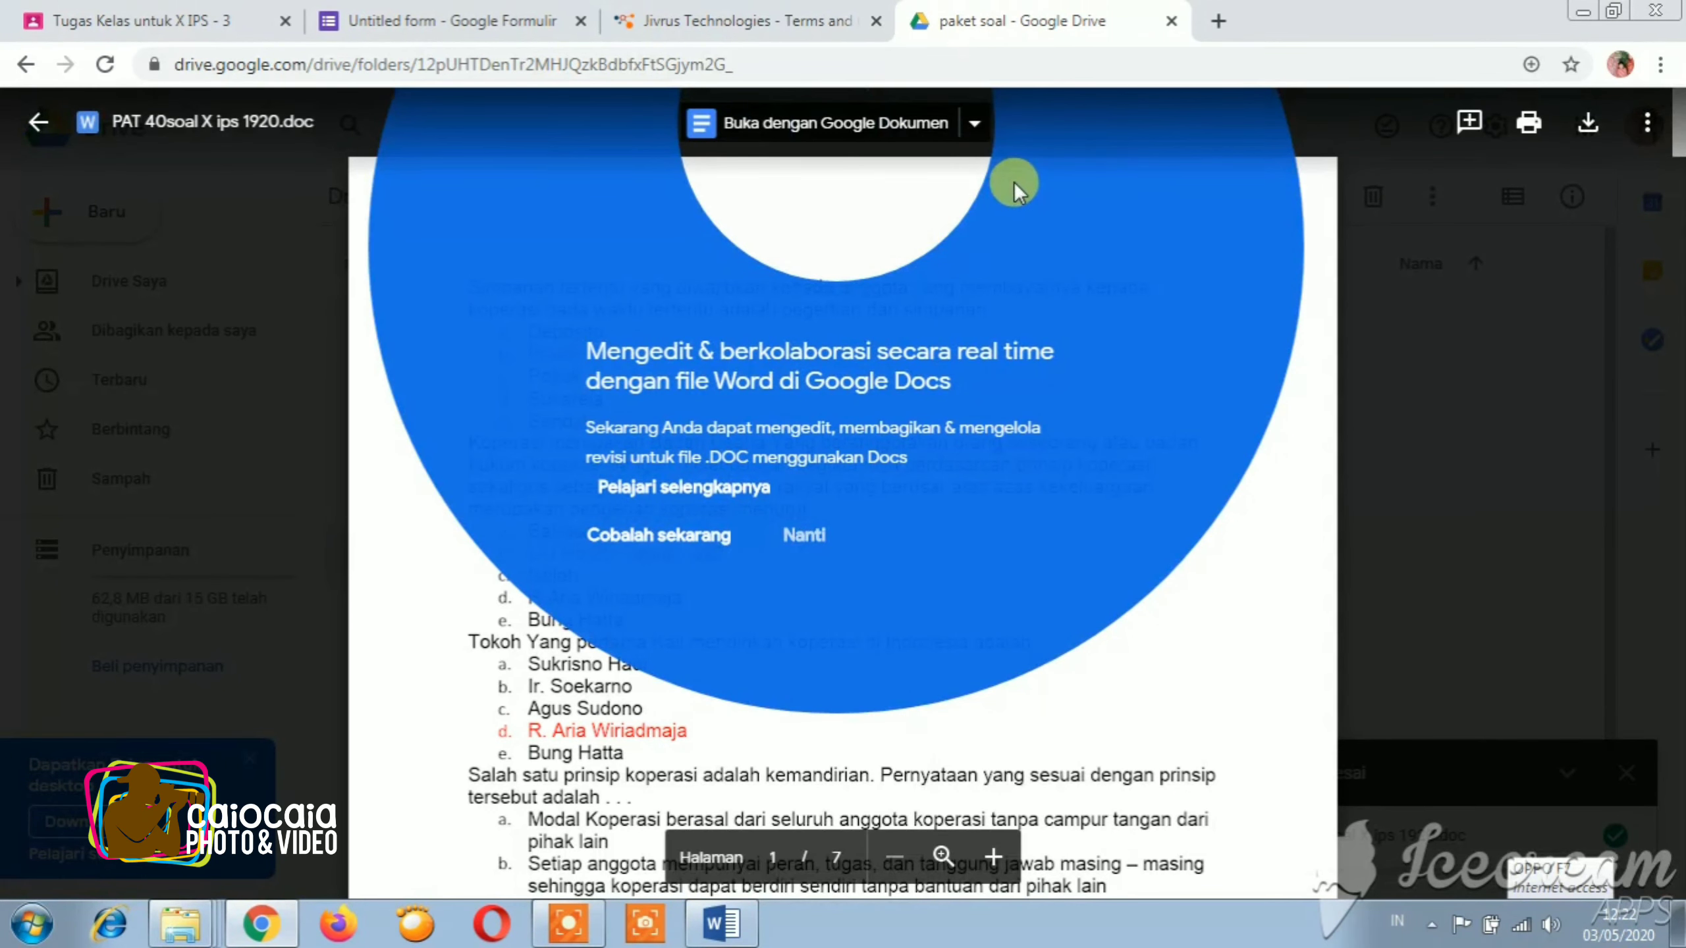
{"action": "left_click", "coordinate": [870, 127]}
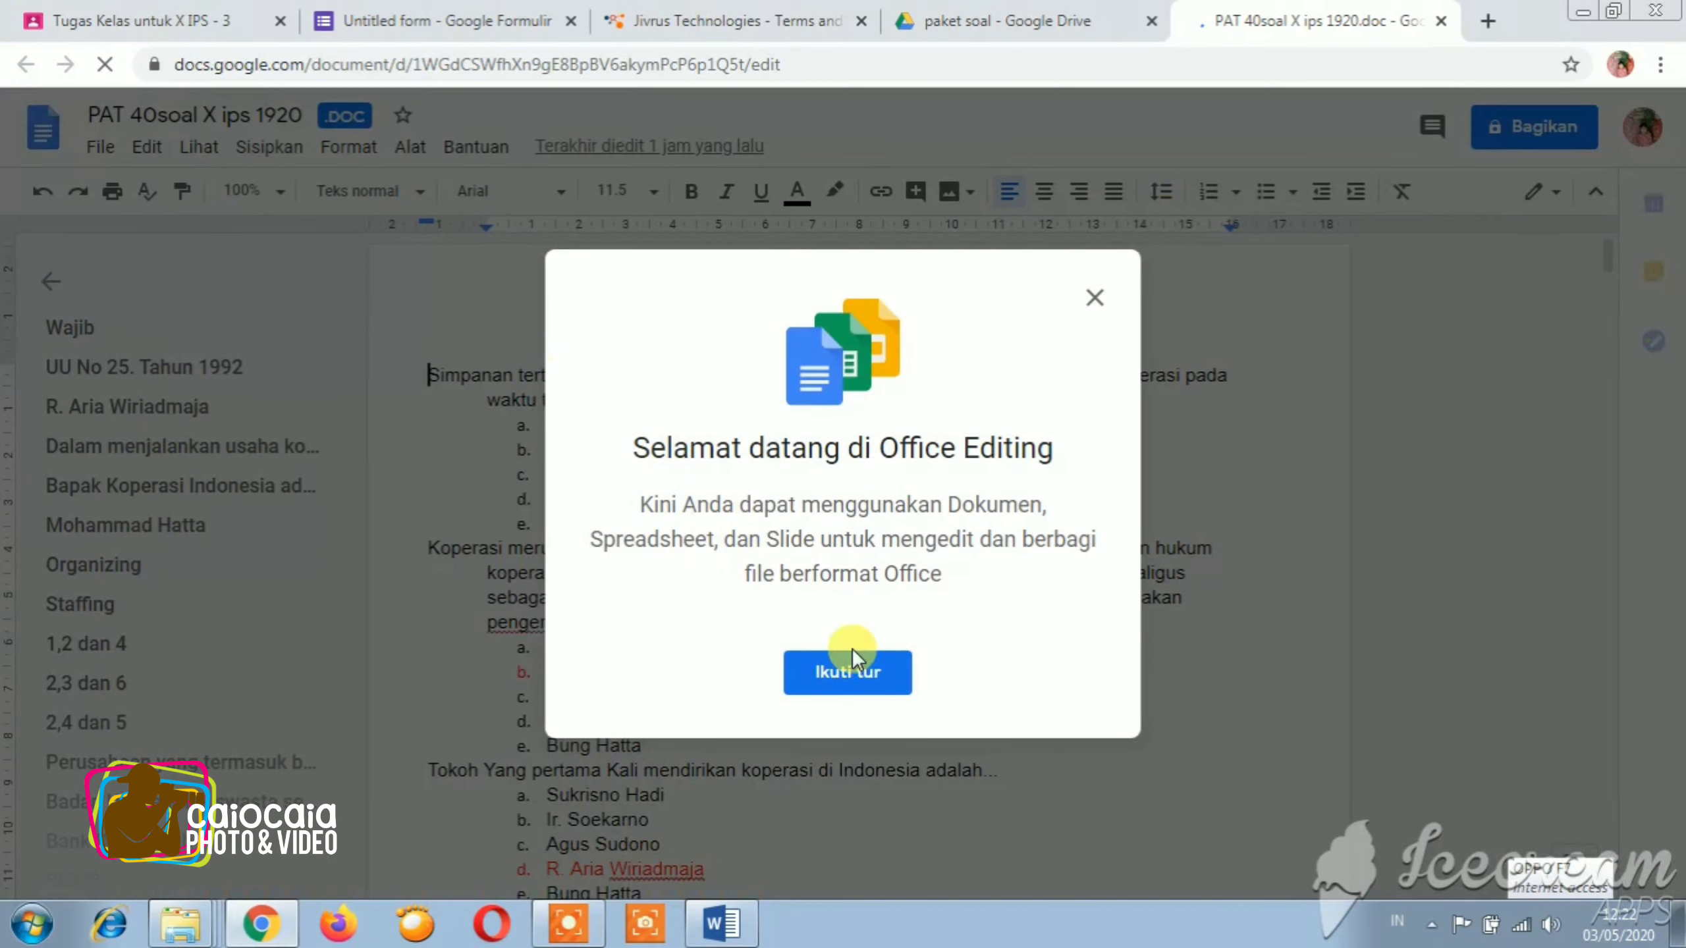
{"action": "left_click", "coordinate": [1096, 299]}
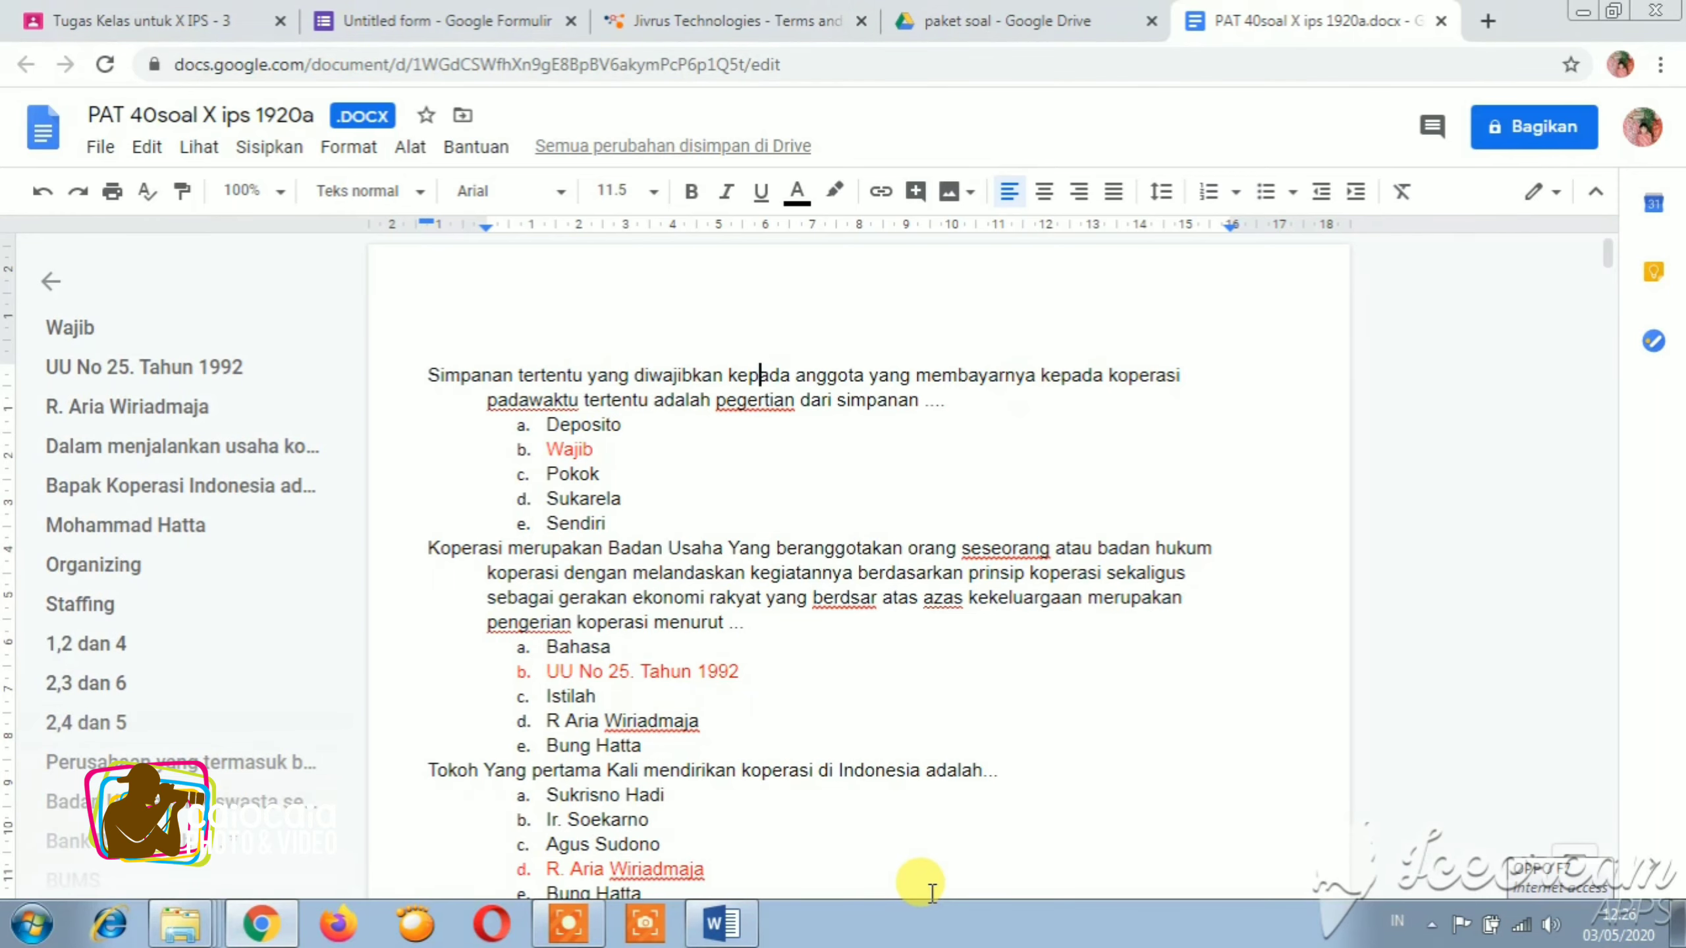
Save the PAT 40soal X ips 1920a DOCX as a Google Docs document and compare the two open versions.
{"action": "left_click", "coordinate": [100, 148]}
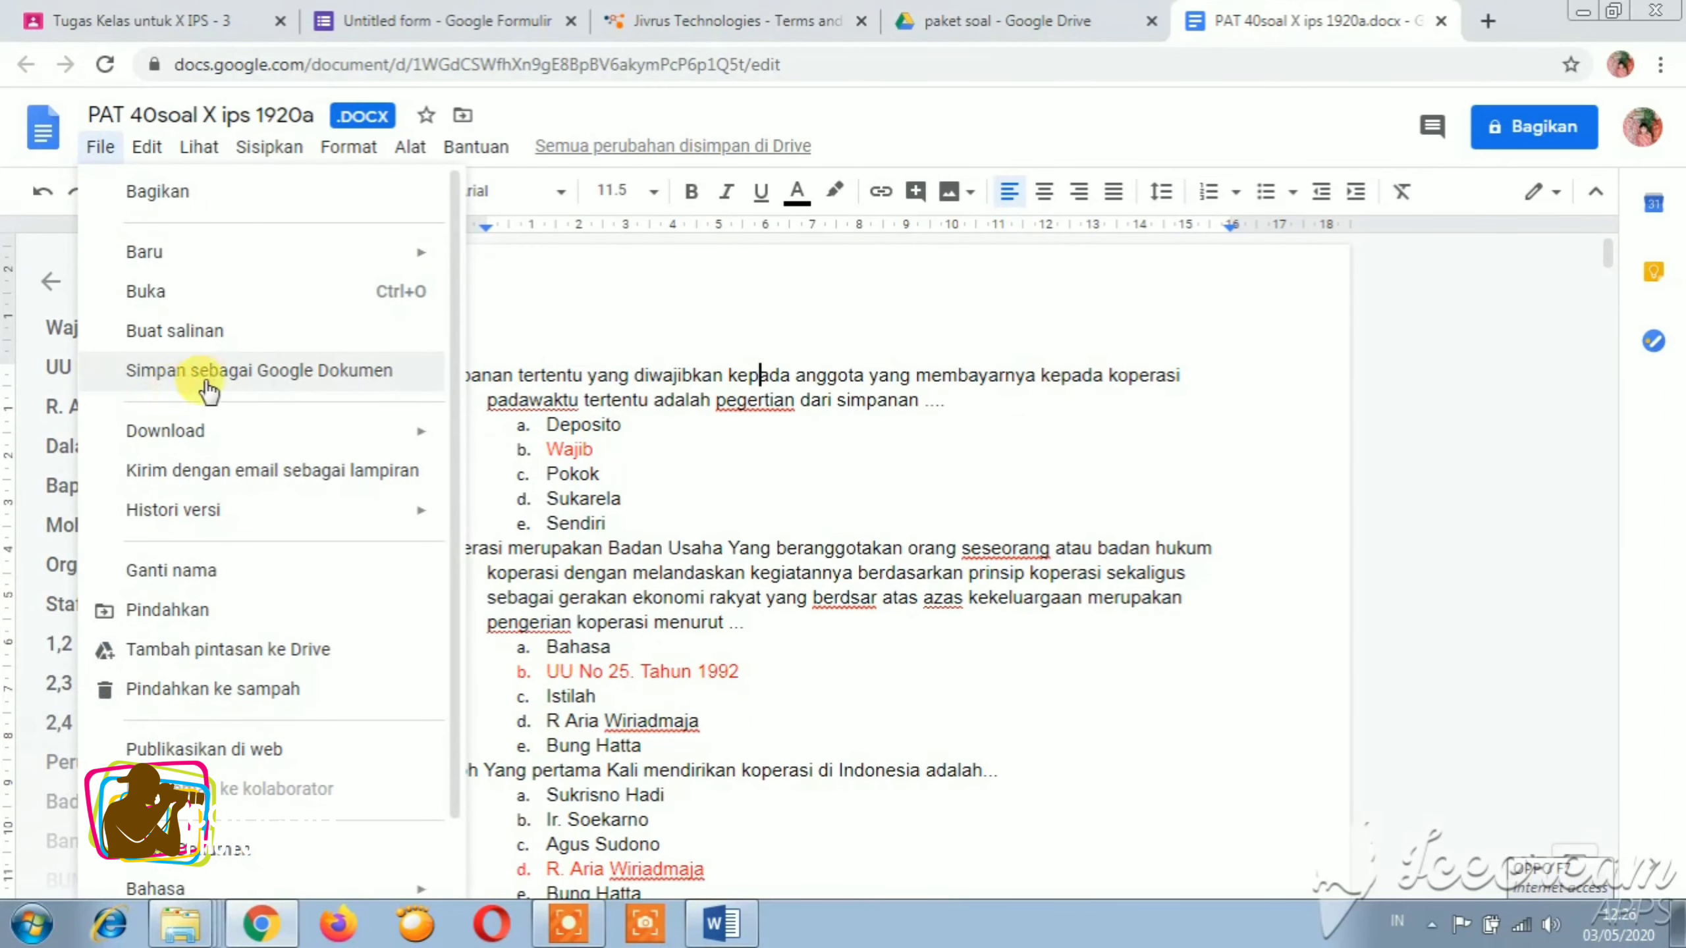
{"action": "left_click", "coordinate": [259, 385]}
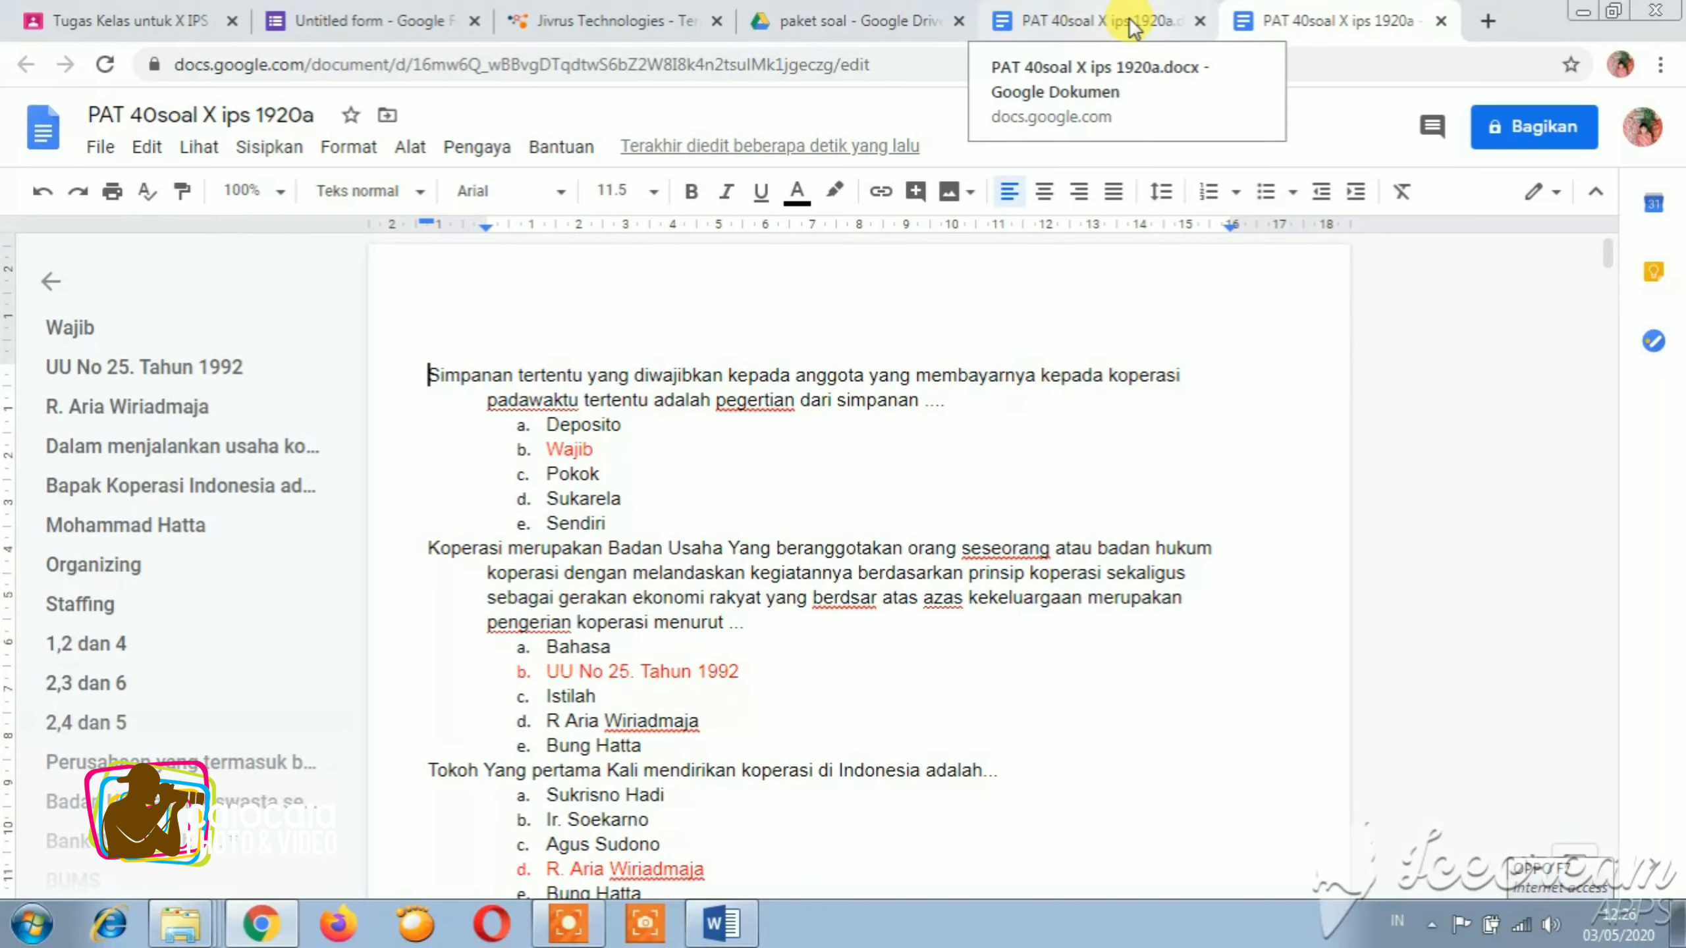
{"action": "left_click", "coordinate": [1114, 26]}
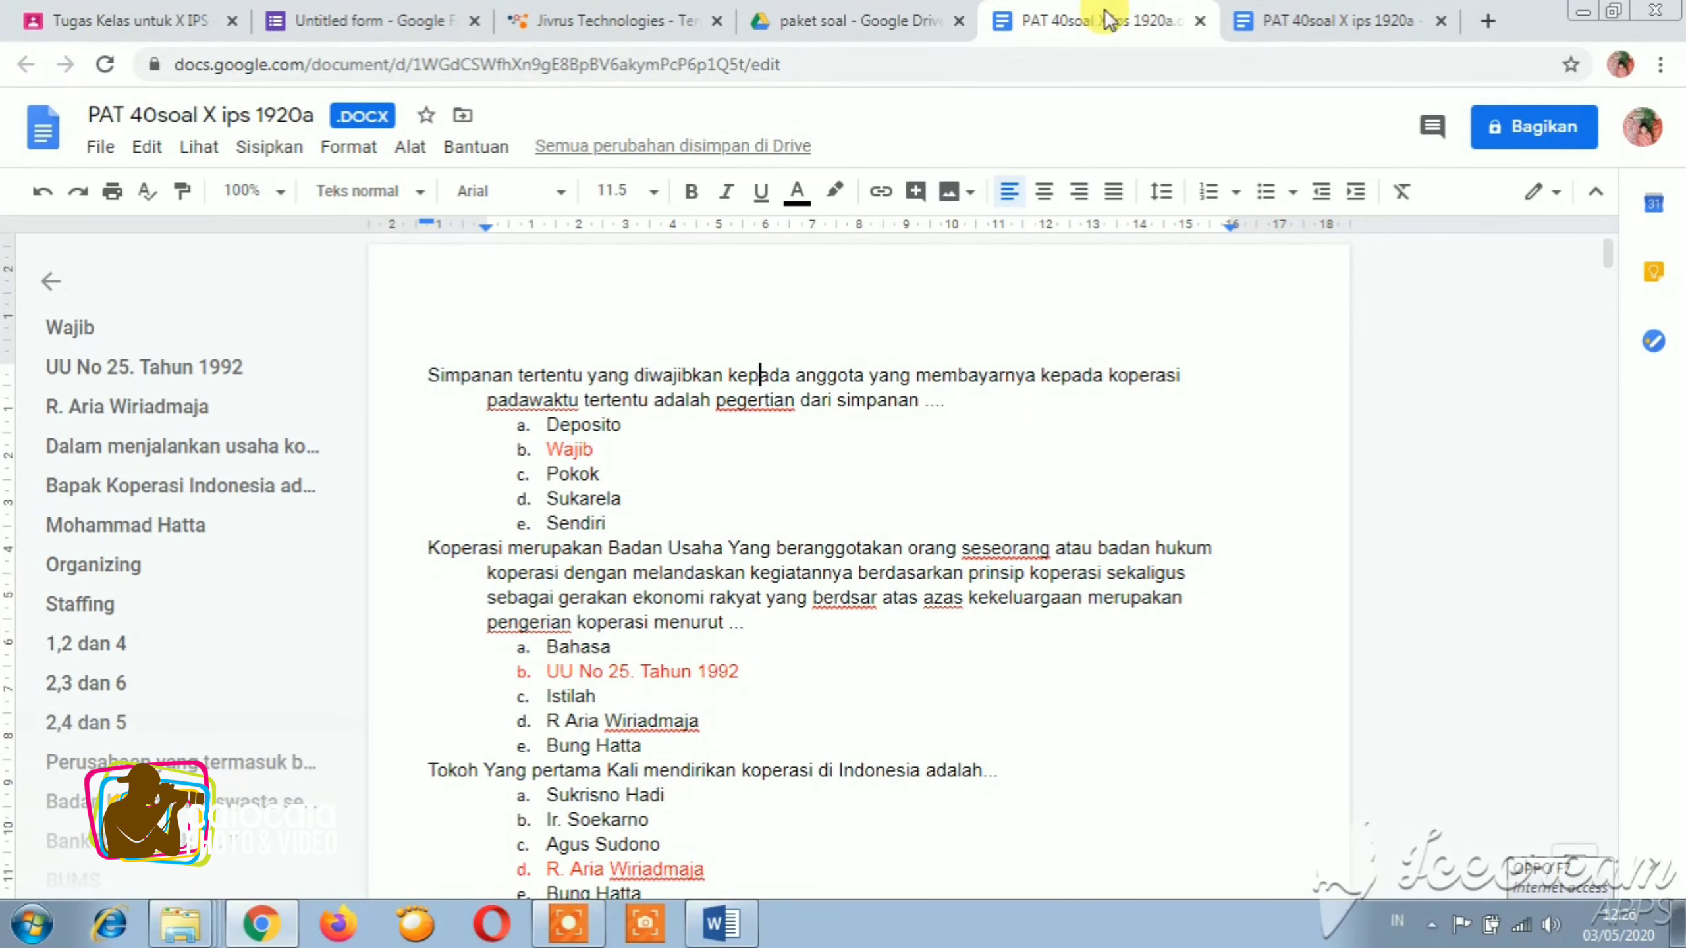
{"action": "left_click", "coordinate": [1281, 20]}
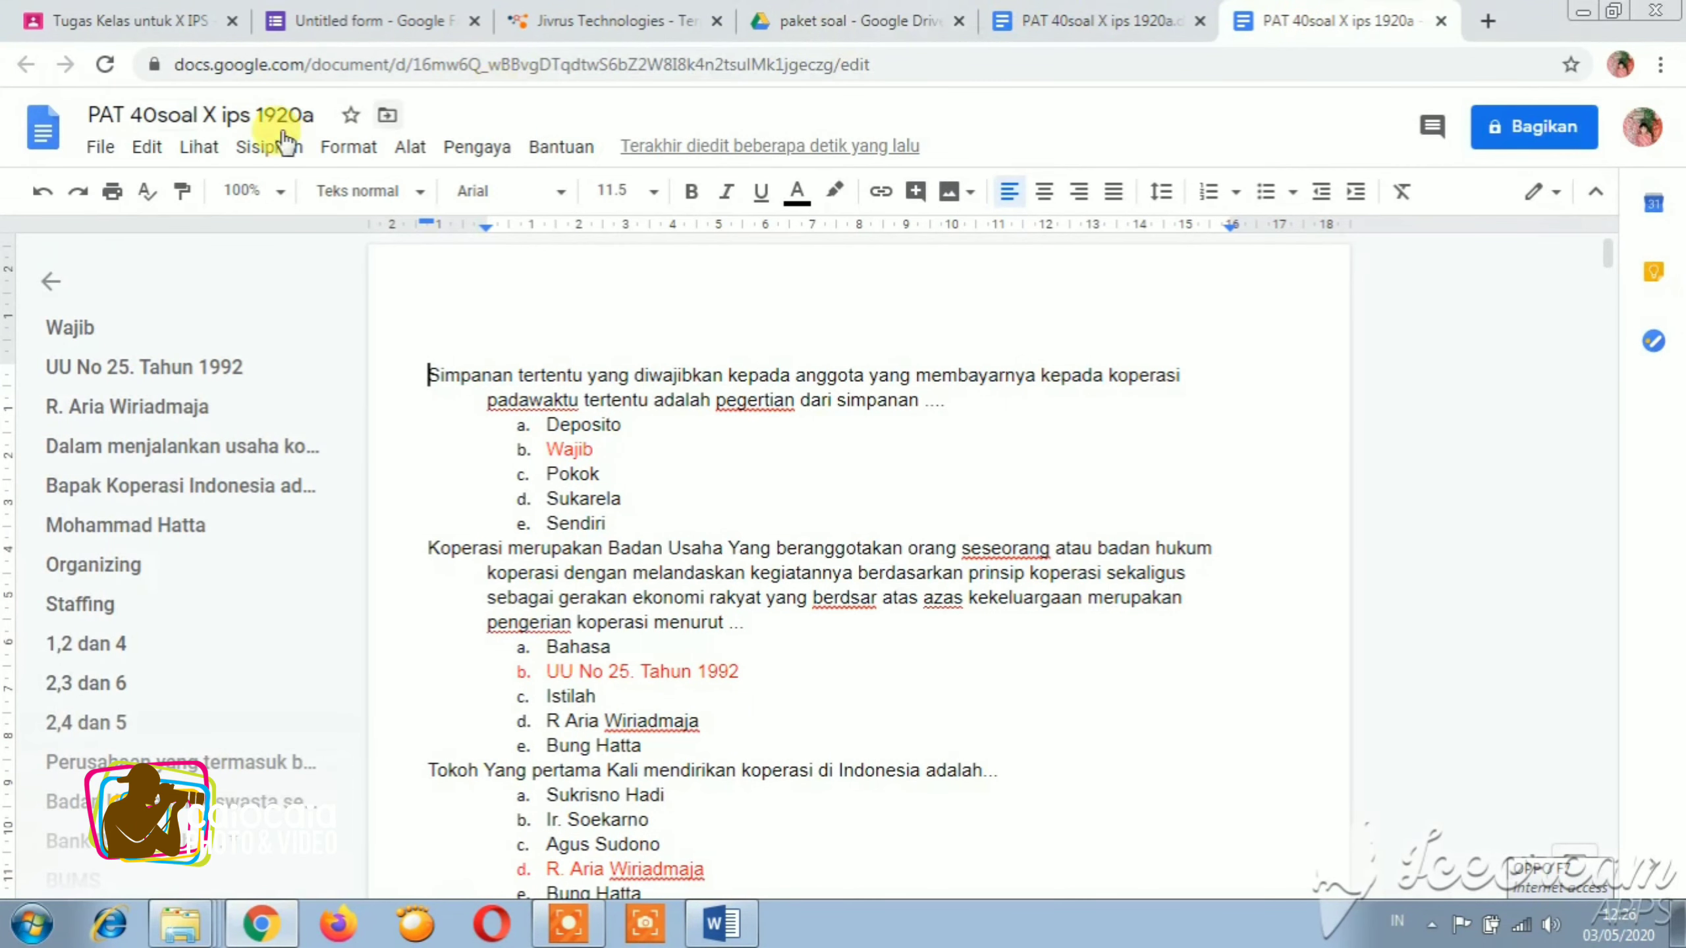
Close both document tabs and leave the Word file preview to return to the paket soal folder.
{"action": "left_click", "coordinate": [1200, 21]}
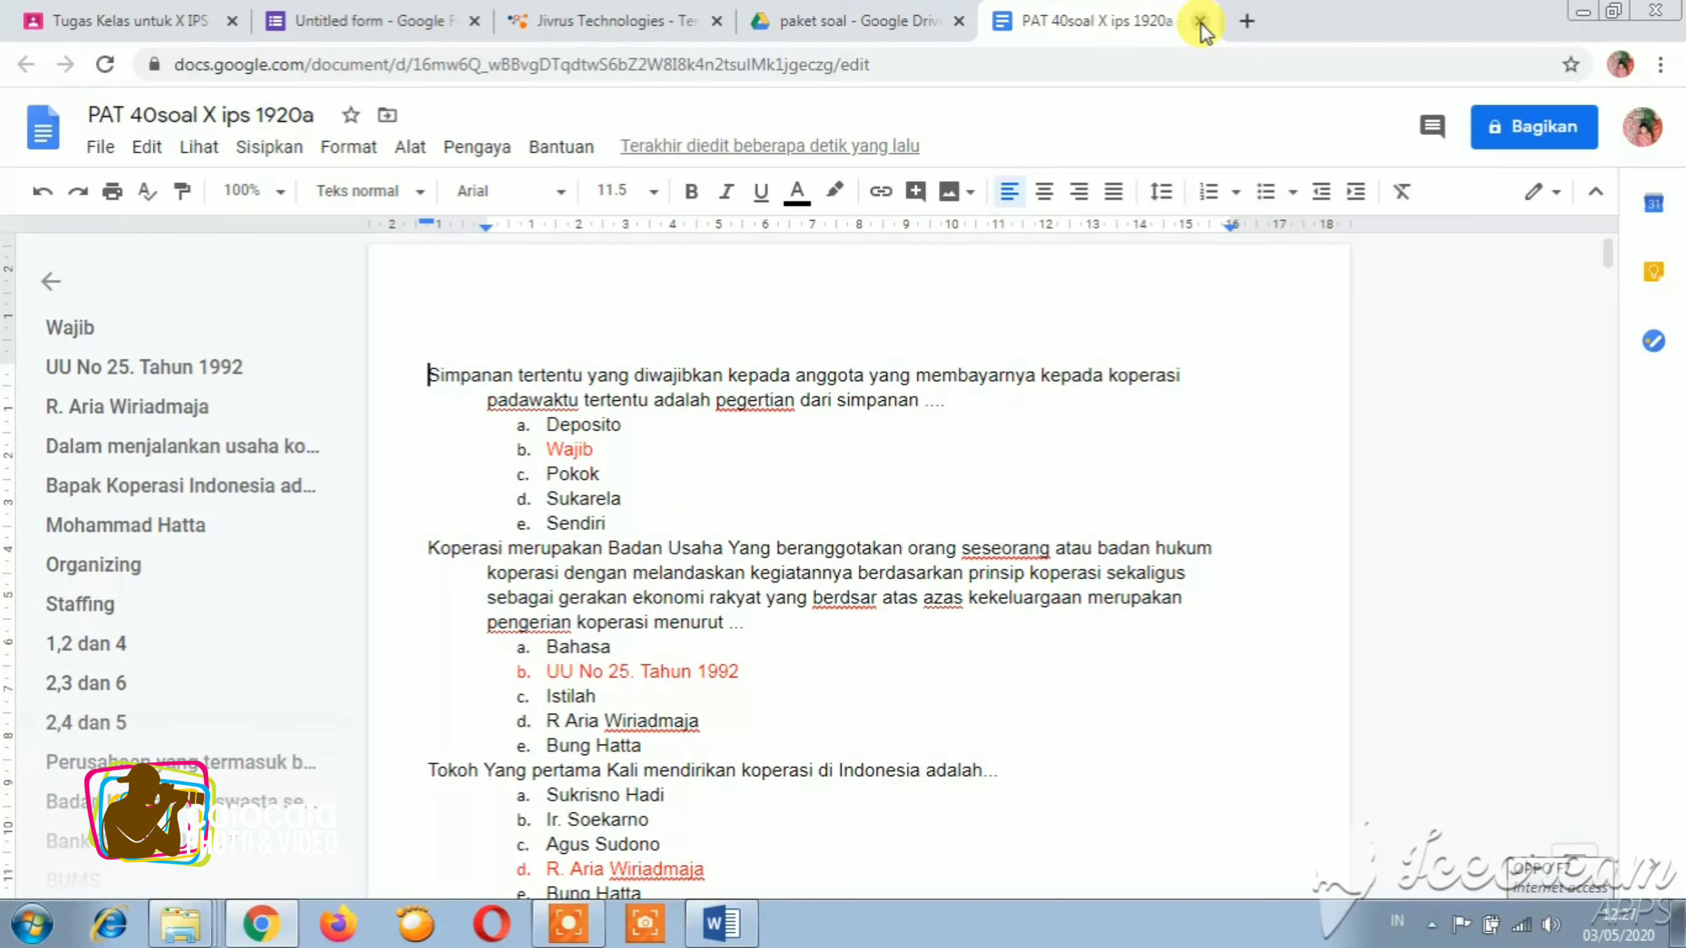
{"action": "left_click", "coordinate": [1200, 21]}
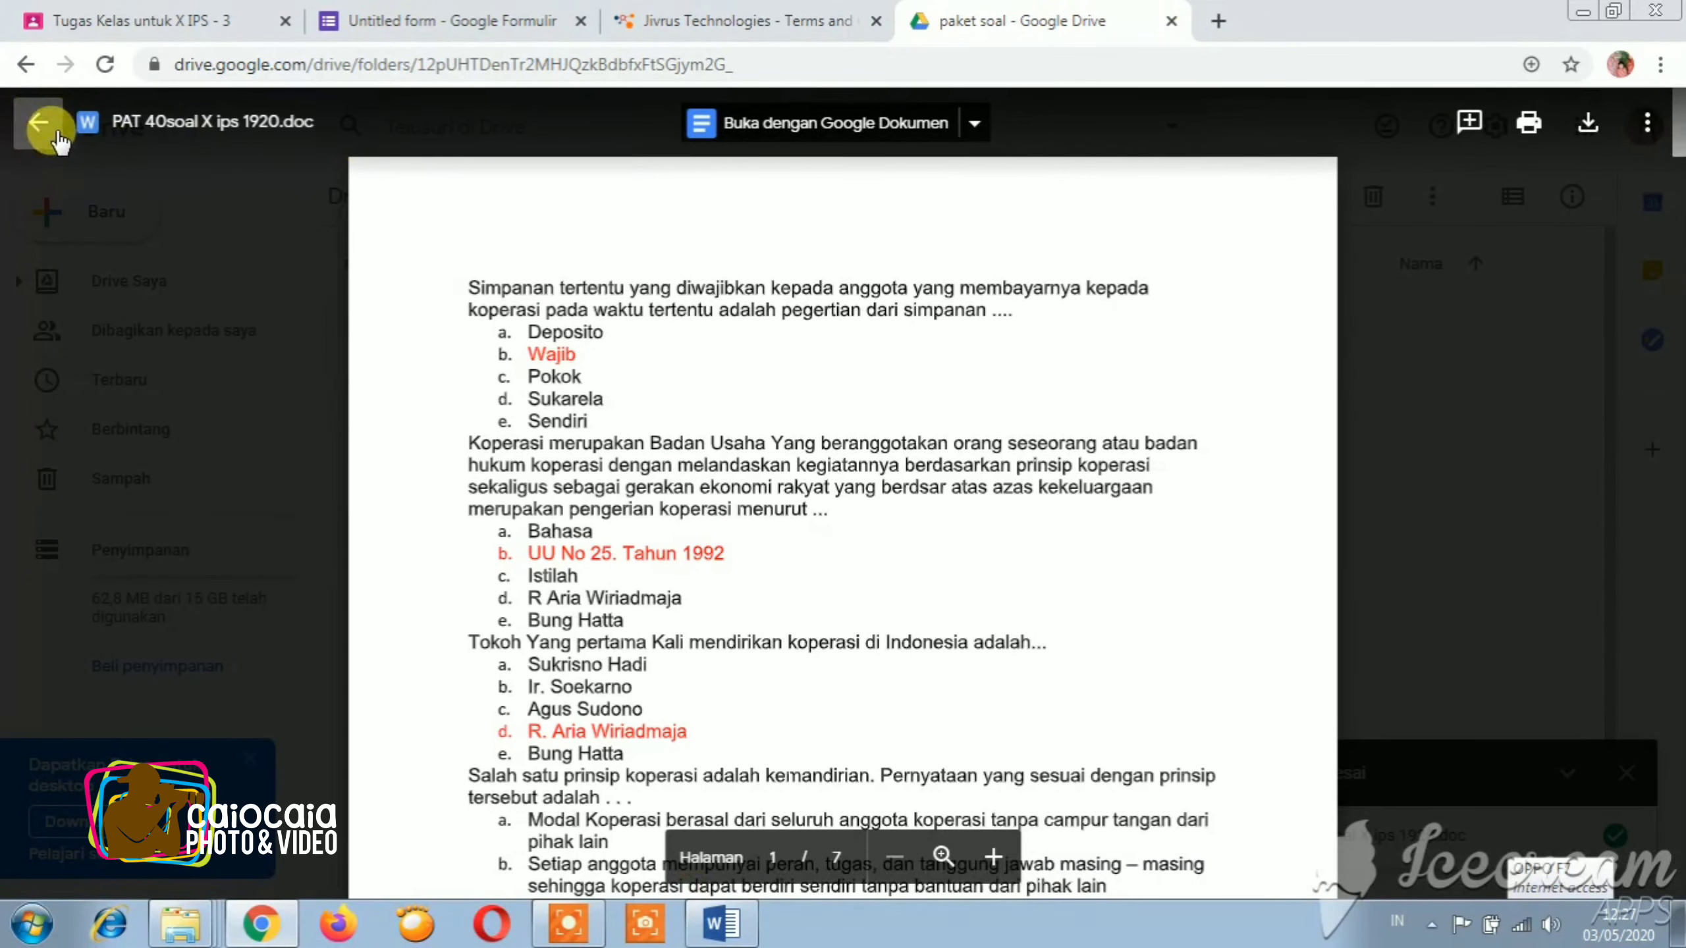
{"action": "left_click", "coordinate": [37, 123]}
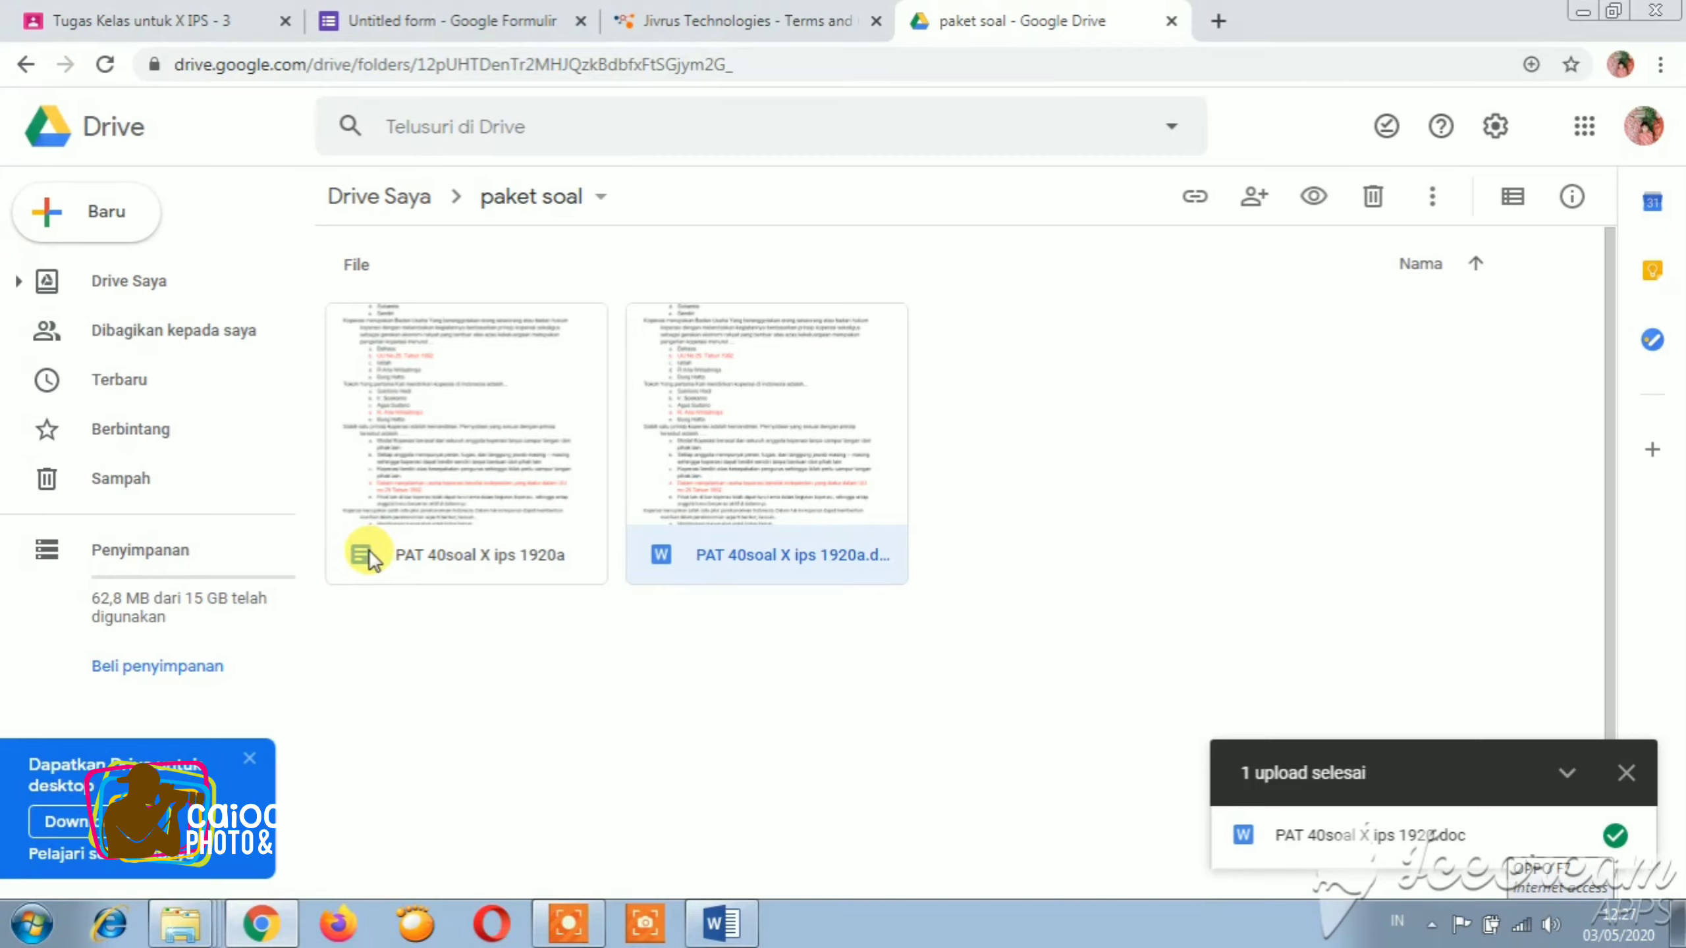
Switch to the PAT EKO X form and start the Form Builder add-on.
{"action": "left_click", "coordinate": [514, 36]}
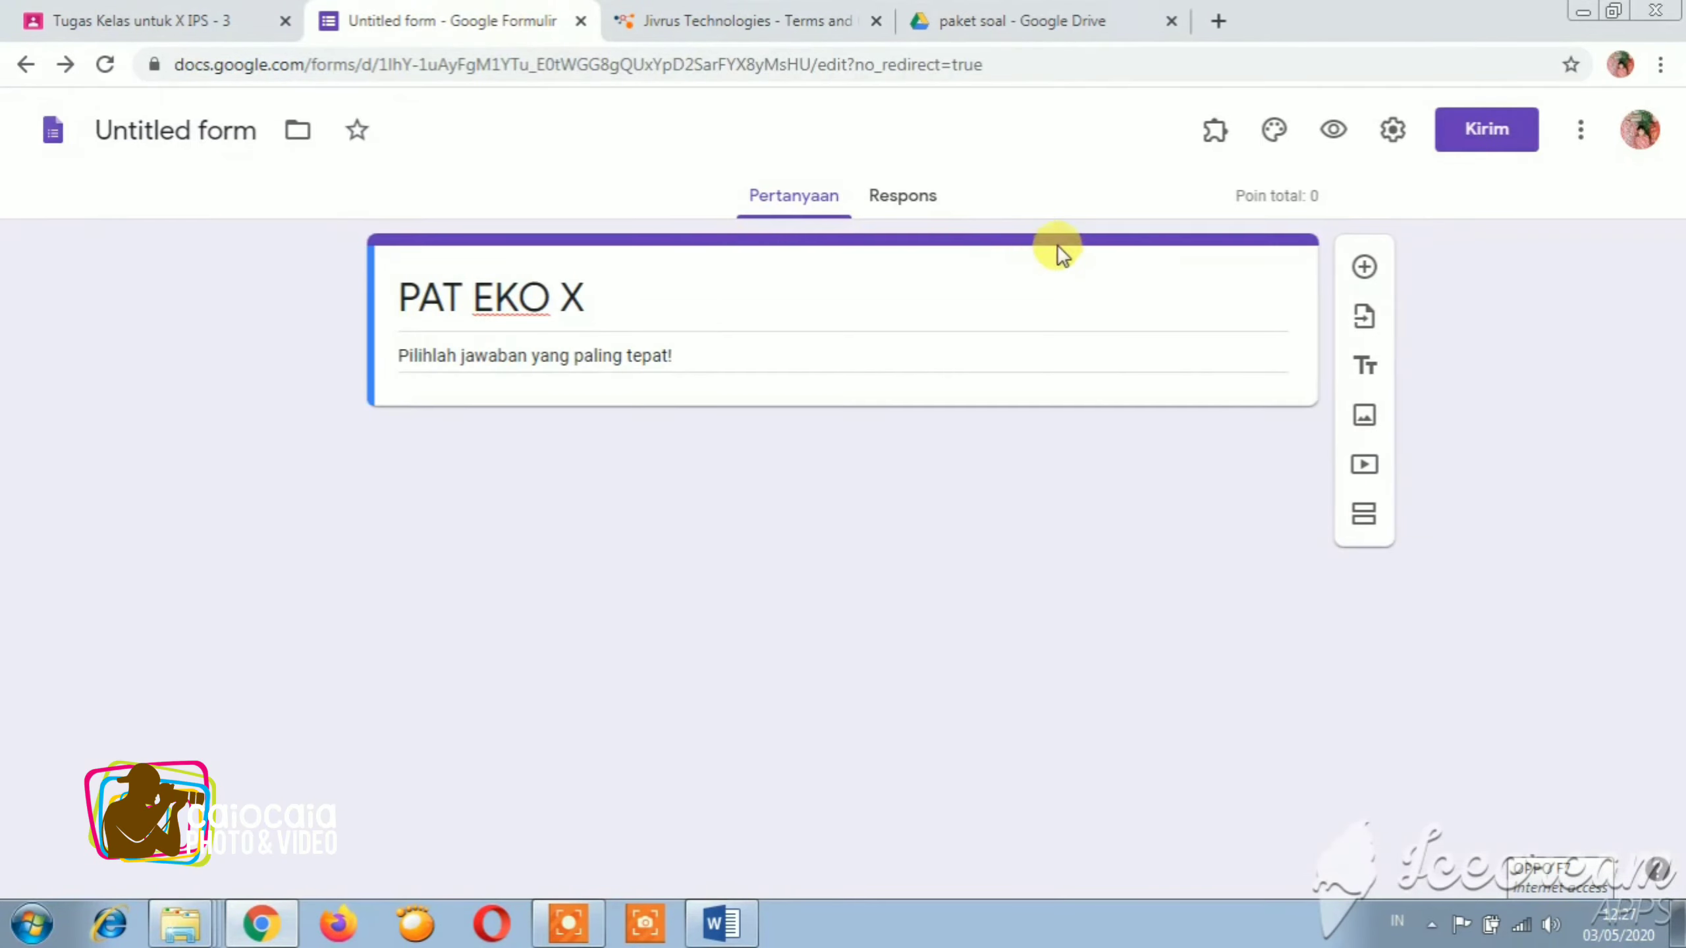
{"action": "left_click", "coordinate": [1214, 137]}
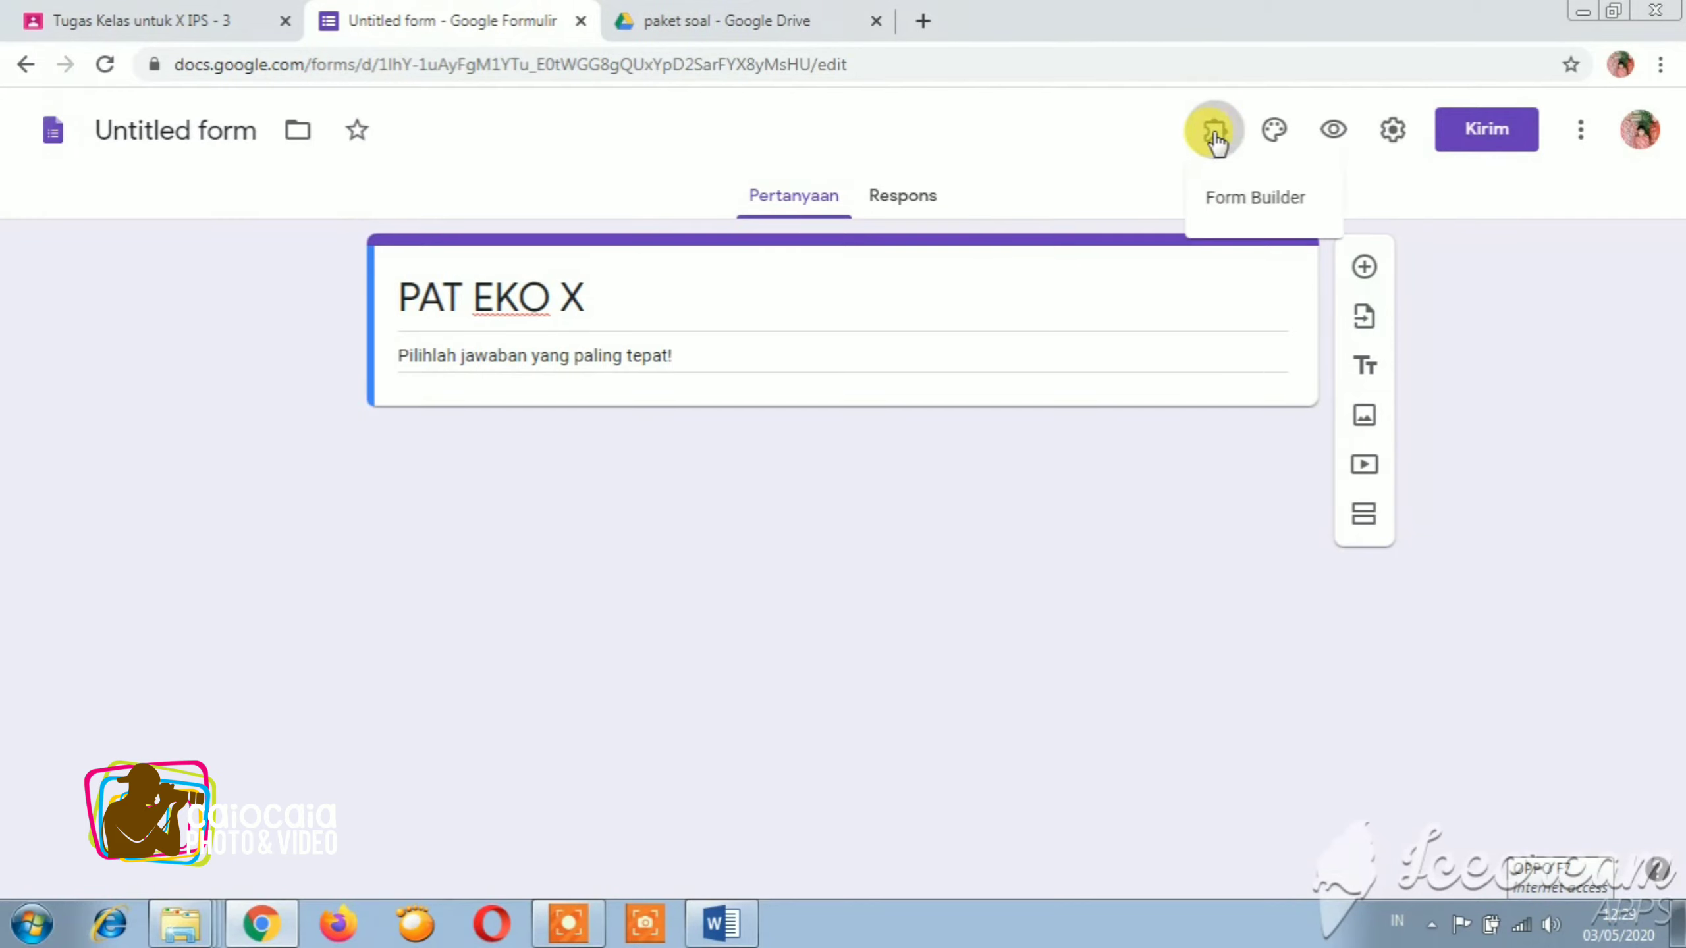
{"action": "left_click", "coordinate": [1226, 207]}
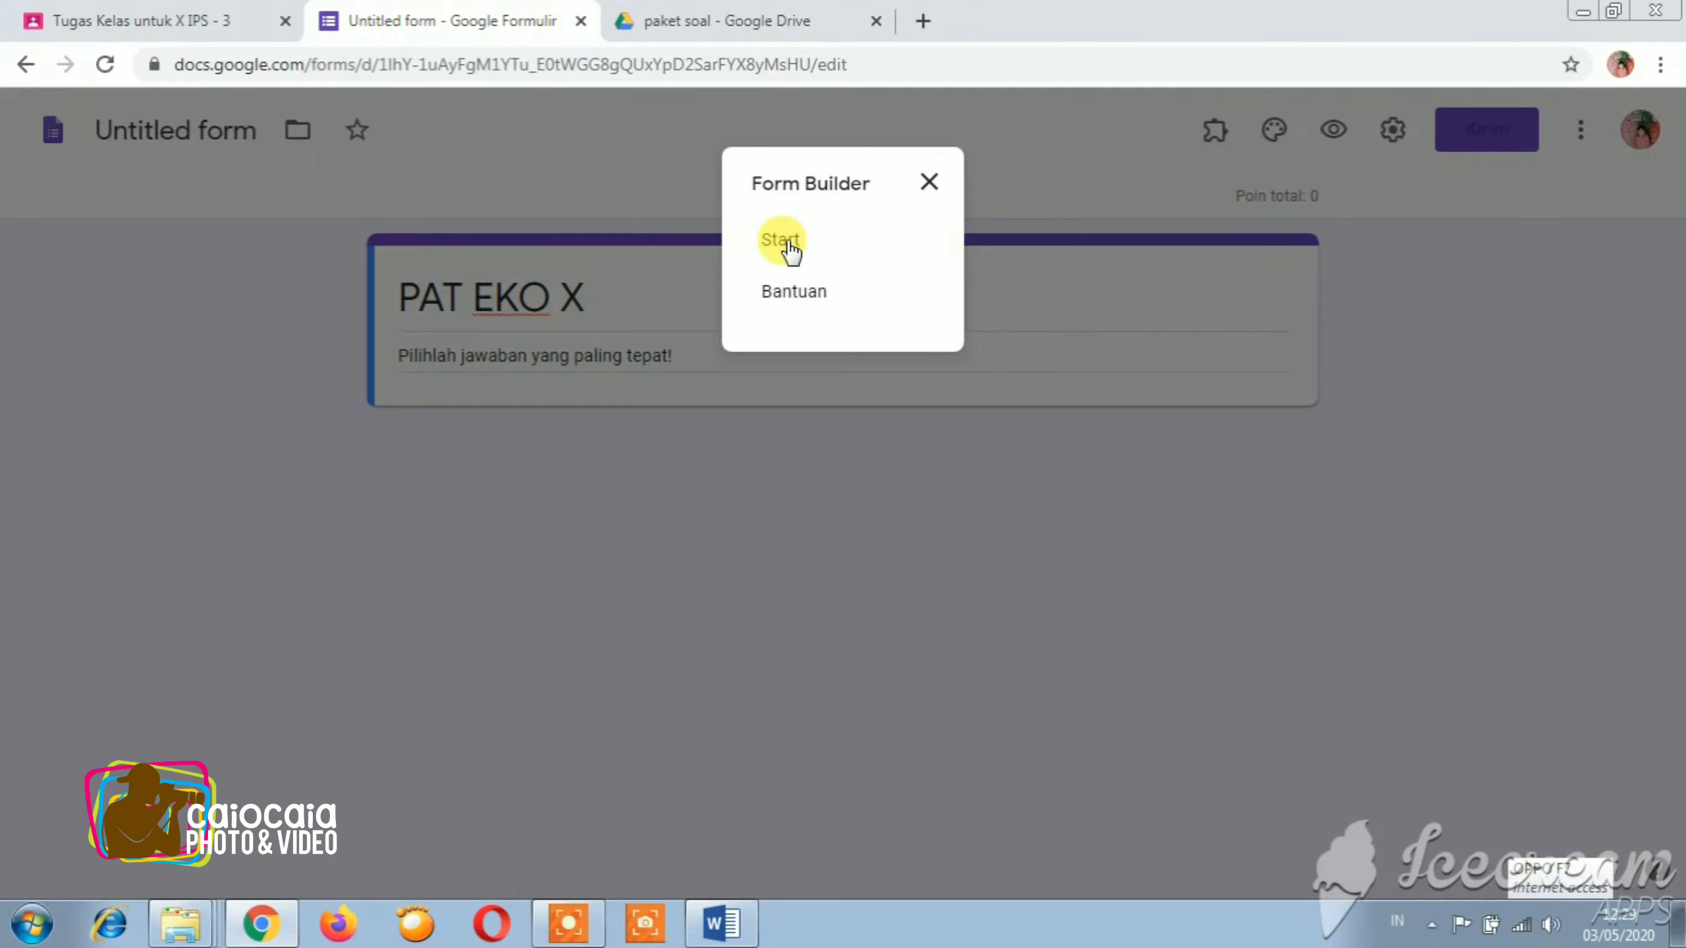
{"action": "left_click", "coordinate": [788, 244]}
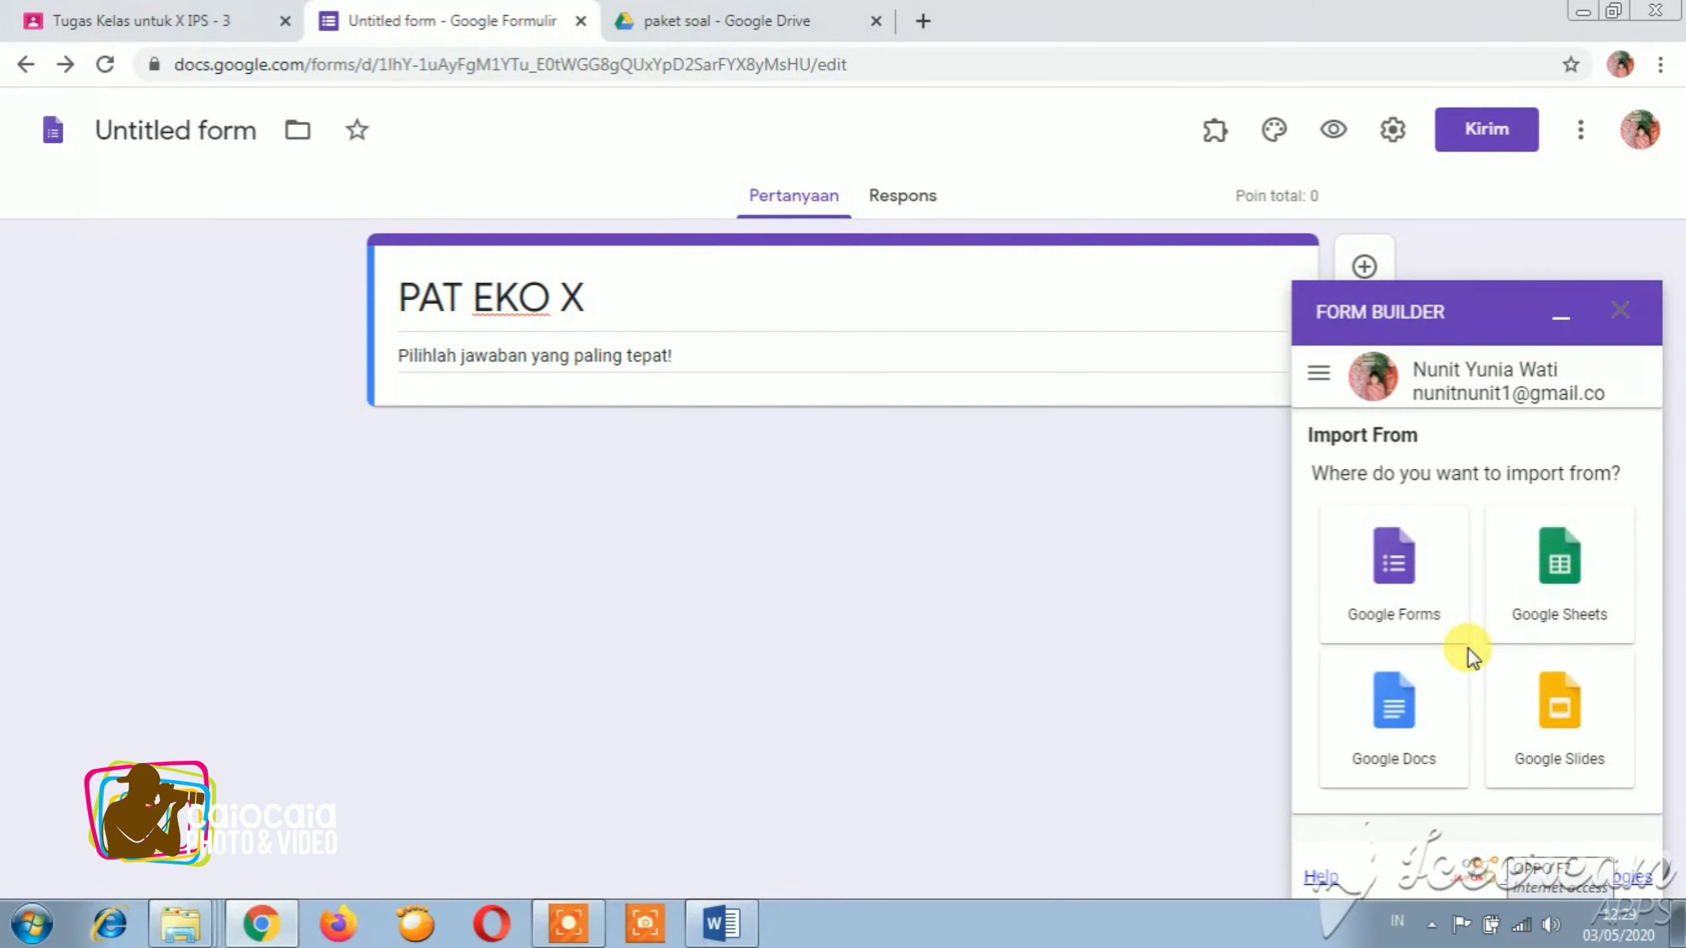
Choose Google Docs as the import source and load the PAT 40soal X ips 1920a document.
{"action": "left_click", "coordinate": [1395, 718]}
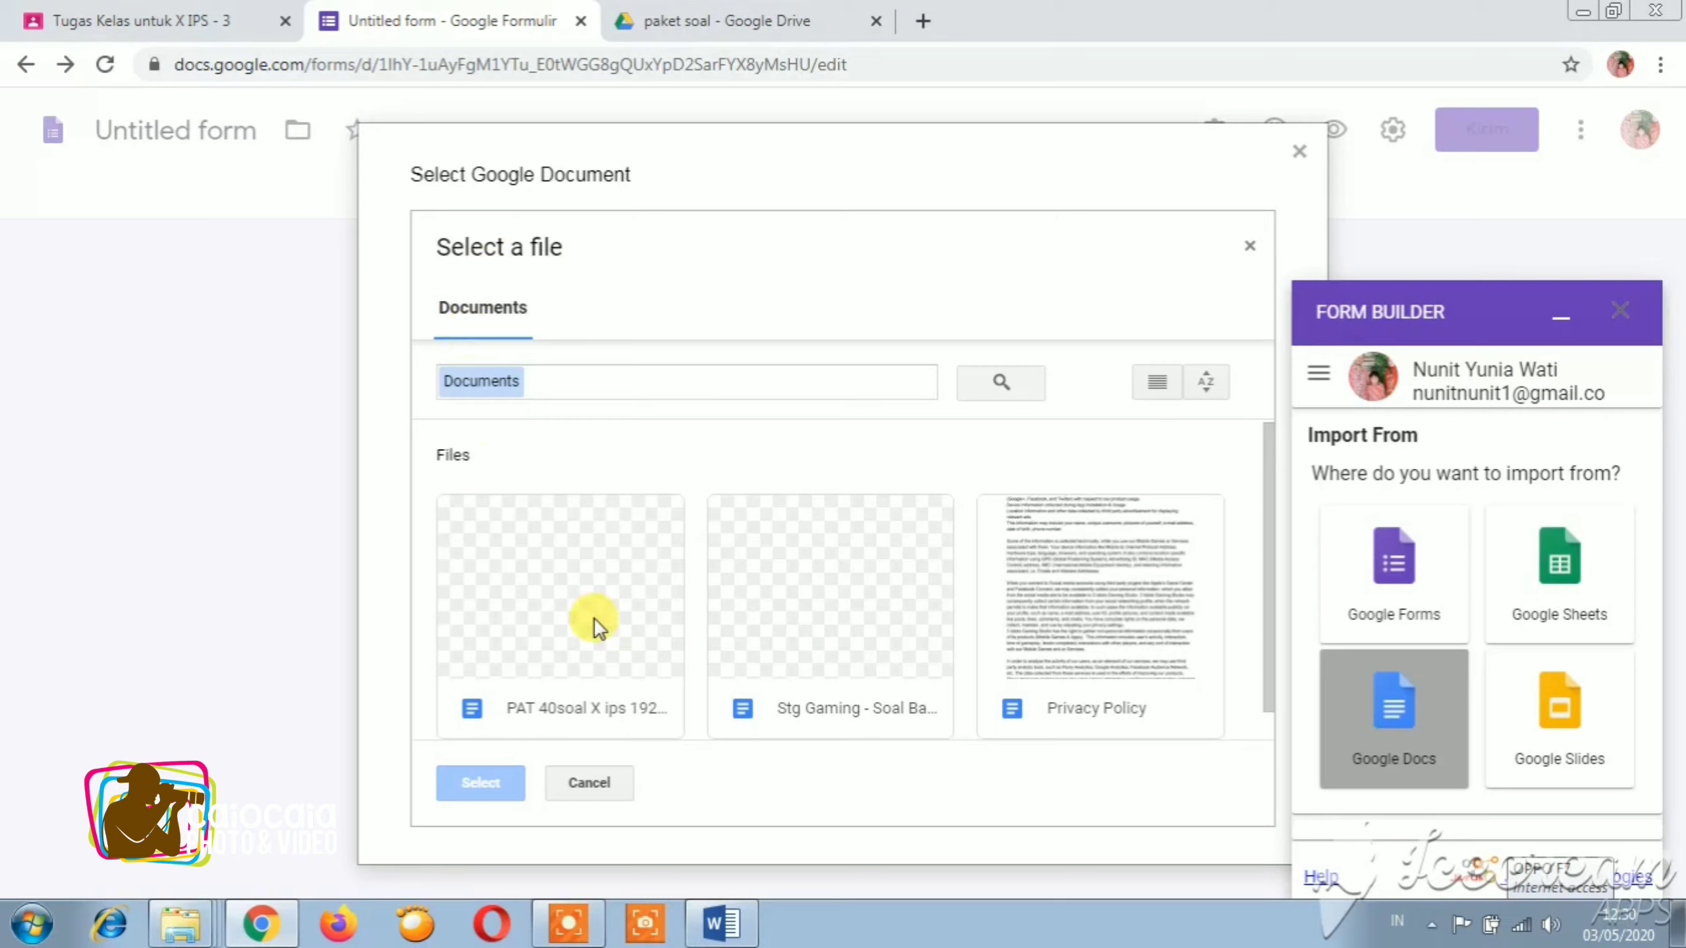
{"action": "left_click", "coordinate": [572, 609]}
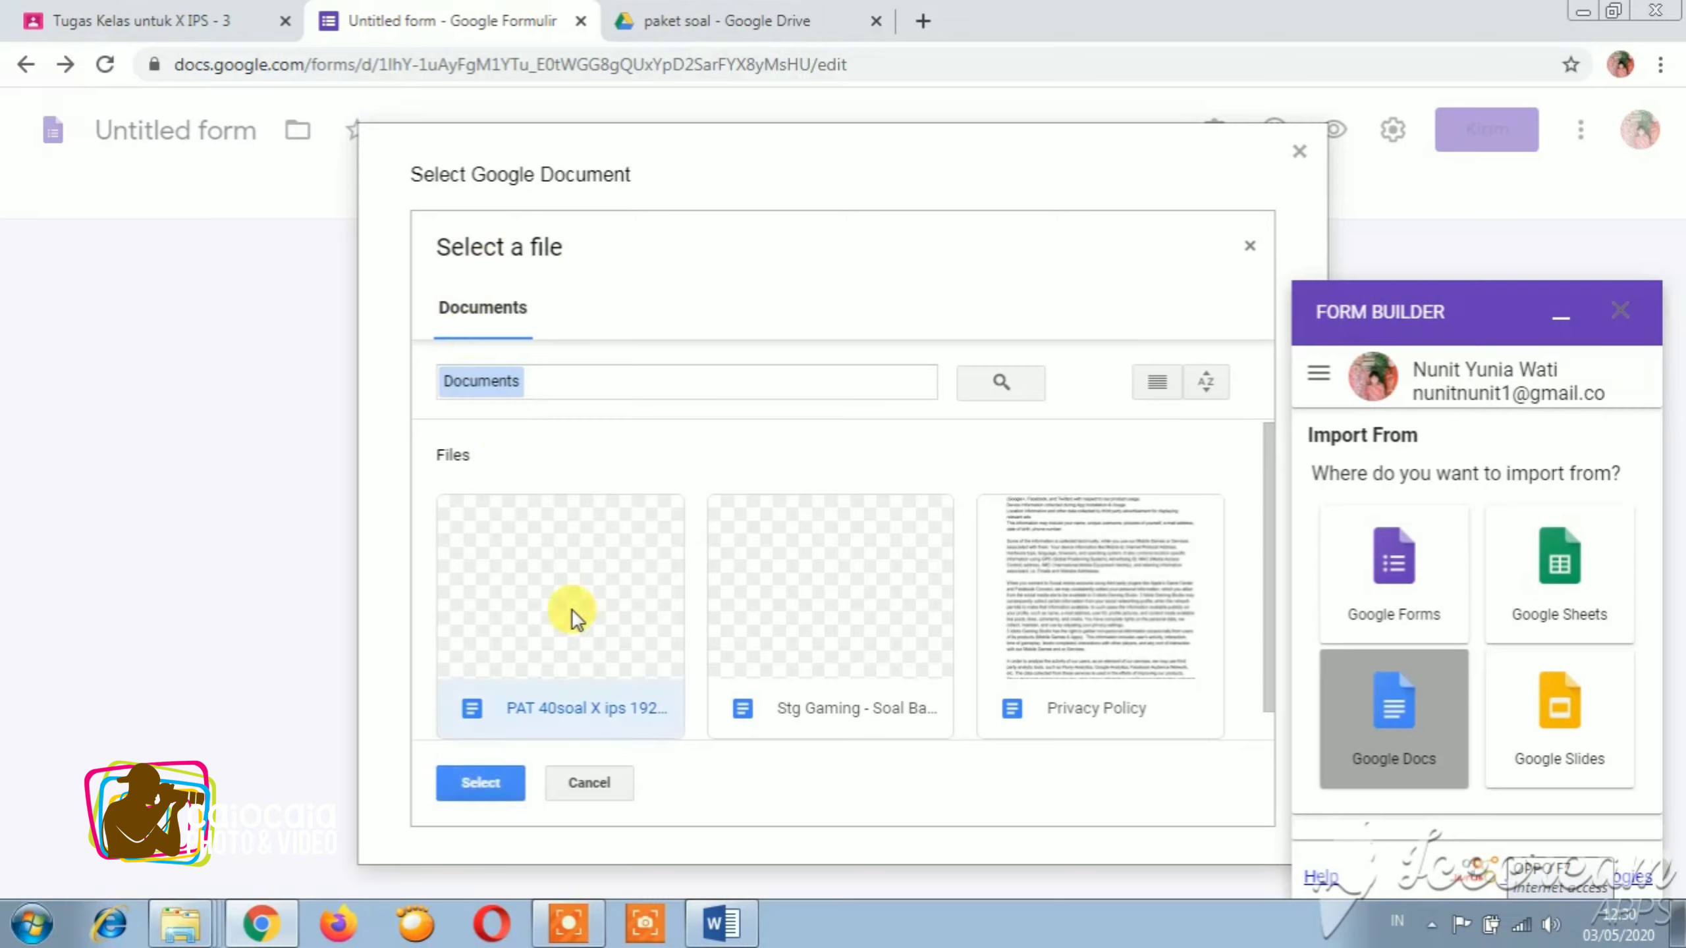
{"action": "left_click", "coordinate": [479, 782]}
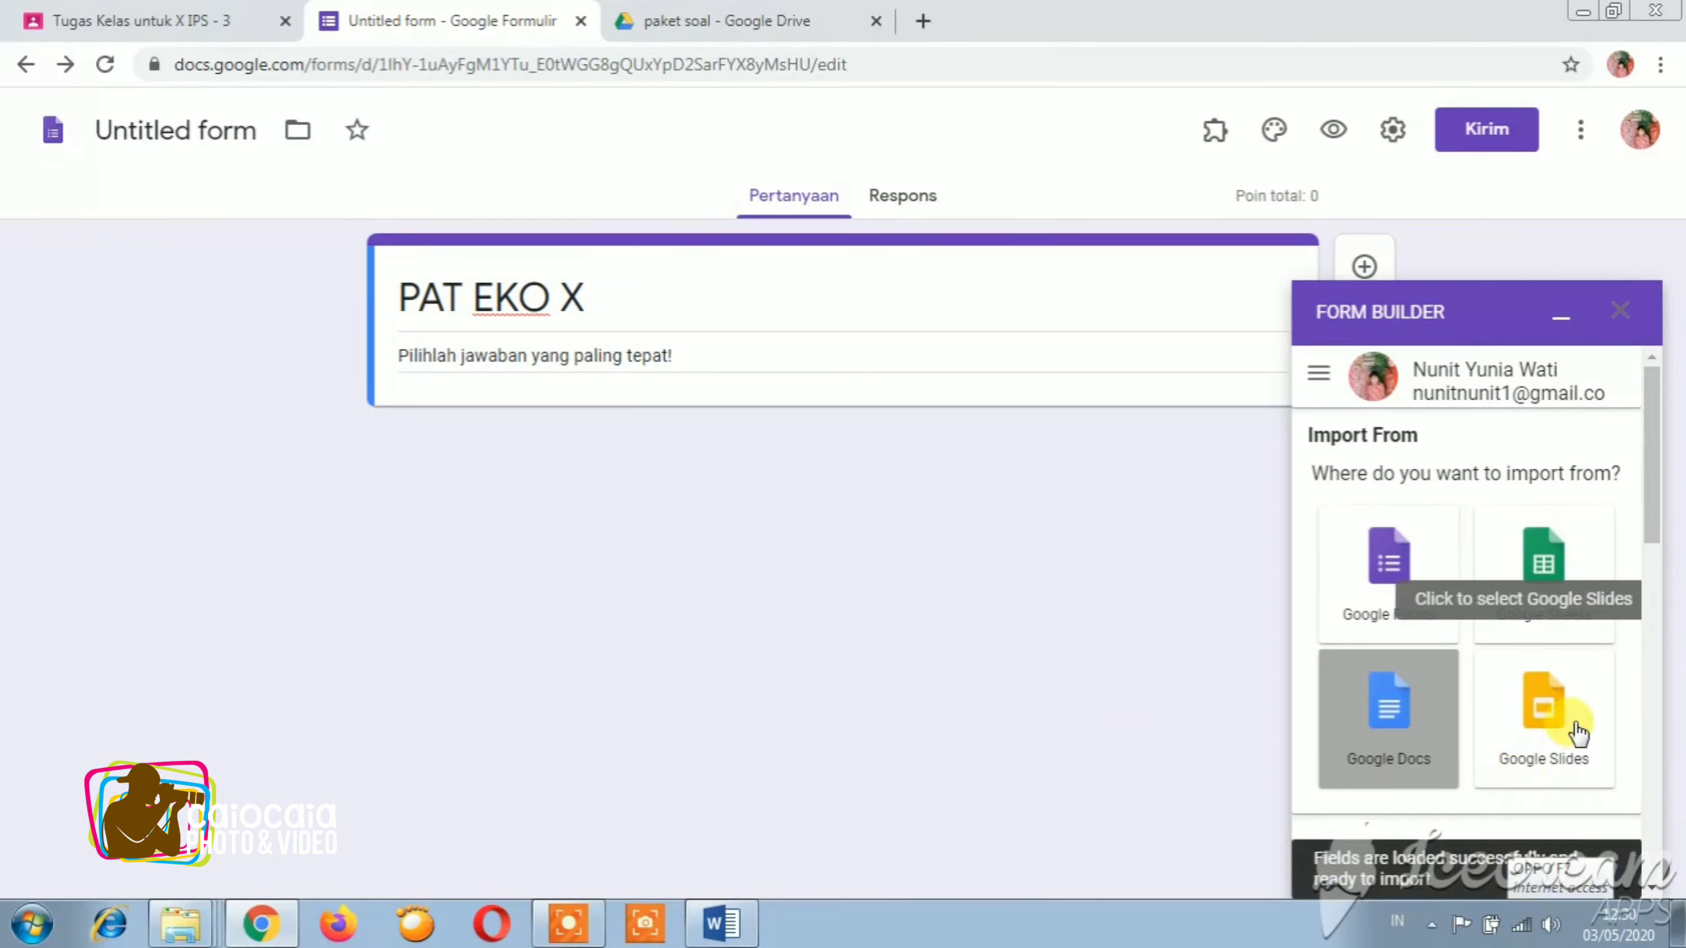
Expand the Ready to import question list and review the question types detected for its entries.
{"action": "left_click_drag", "start_coordinate": [1652, 501], "coordinate": [1658, 647]}
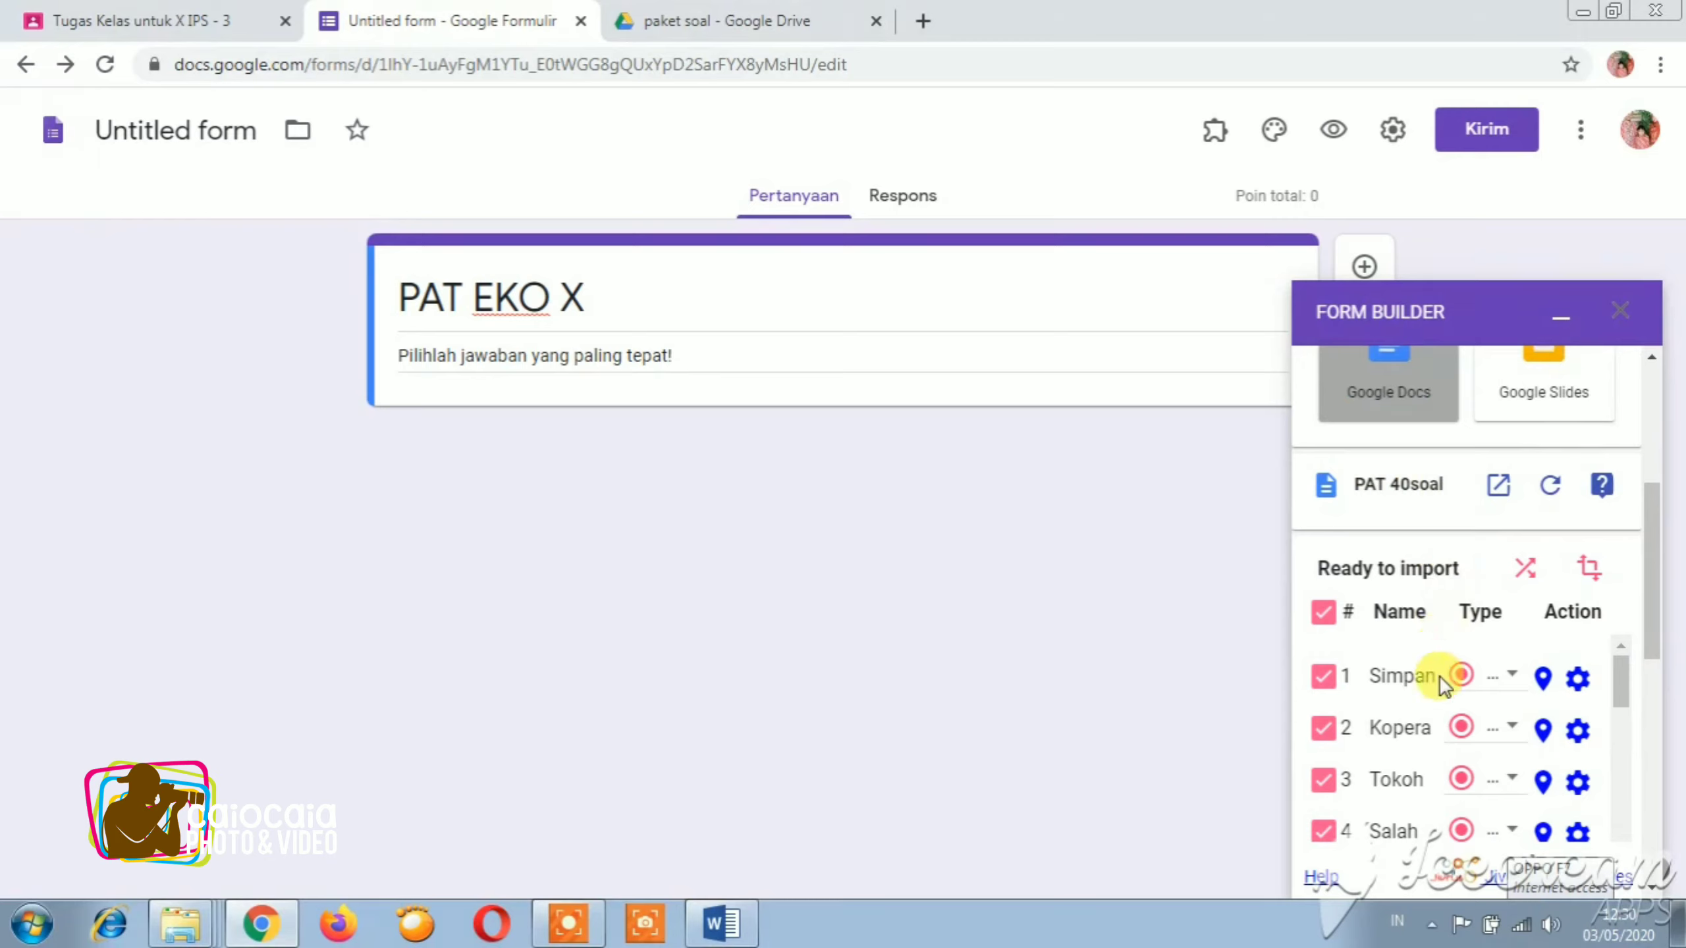
{"action": "scroll", "coordinate": [1650, 634], "scroll_direction": "down", "scroll_amount": 1}
{"action": "left_click_drag", "start_coordinate": [1650, 630], "coordinate": [1650, 726]}
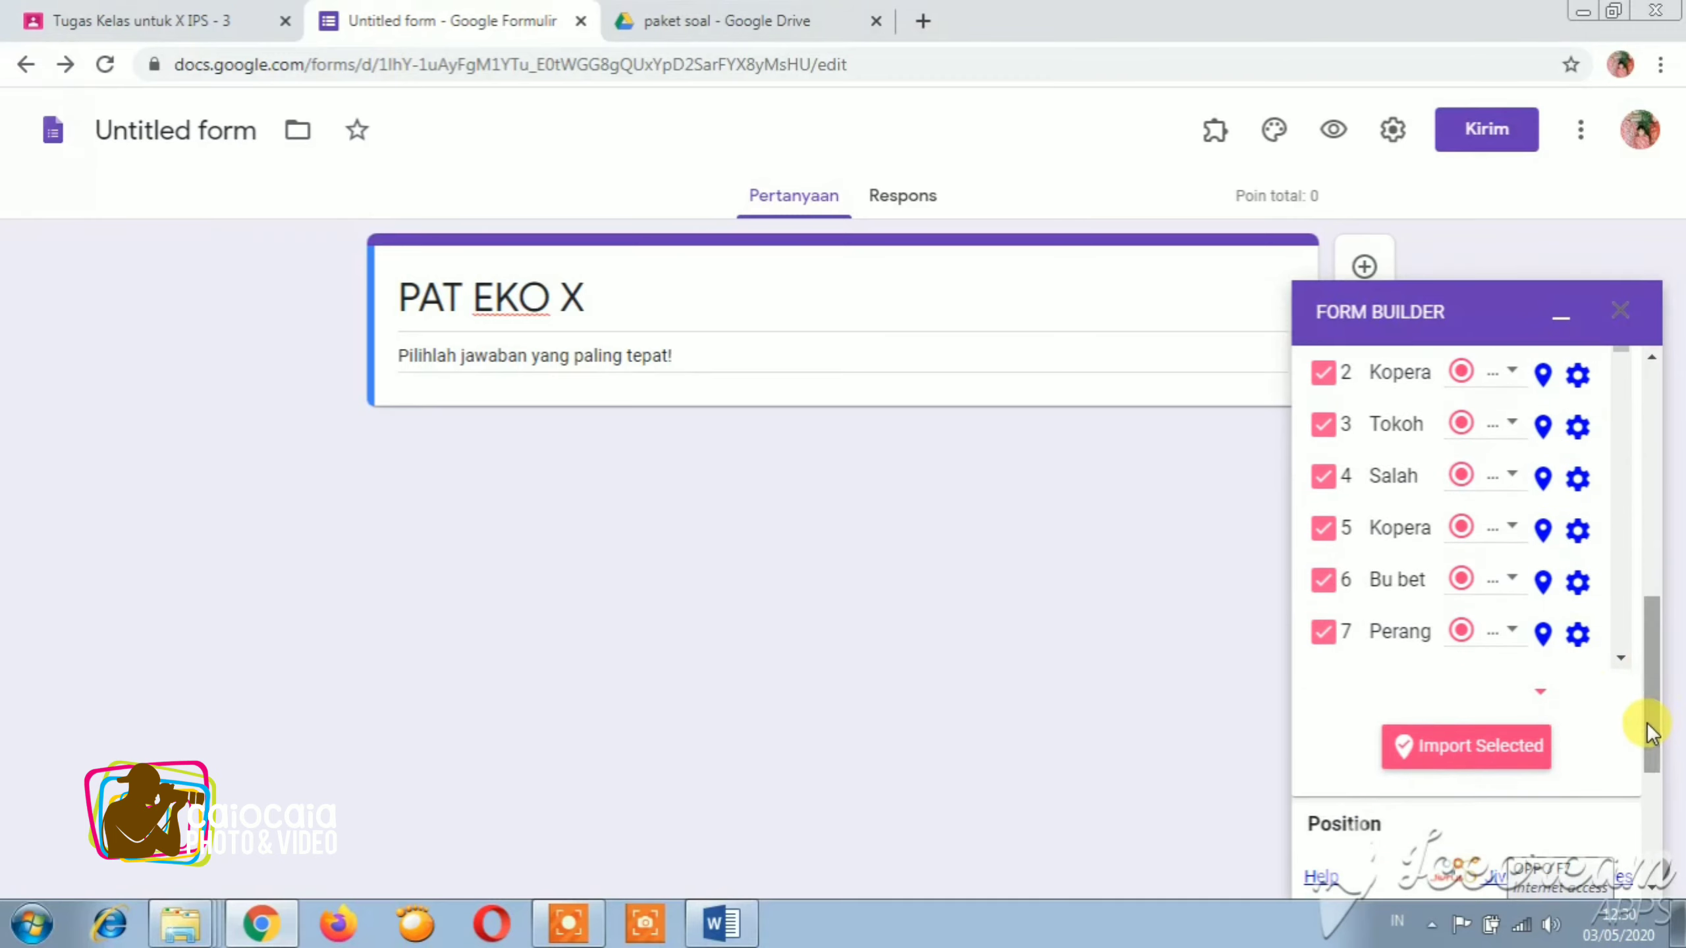
{"action": "left_click", "coordinate": [1542, 693]}
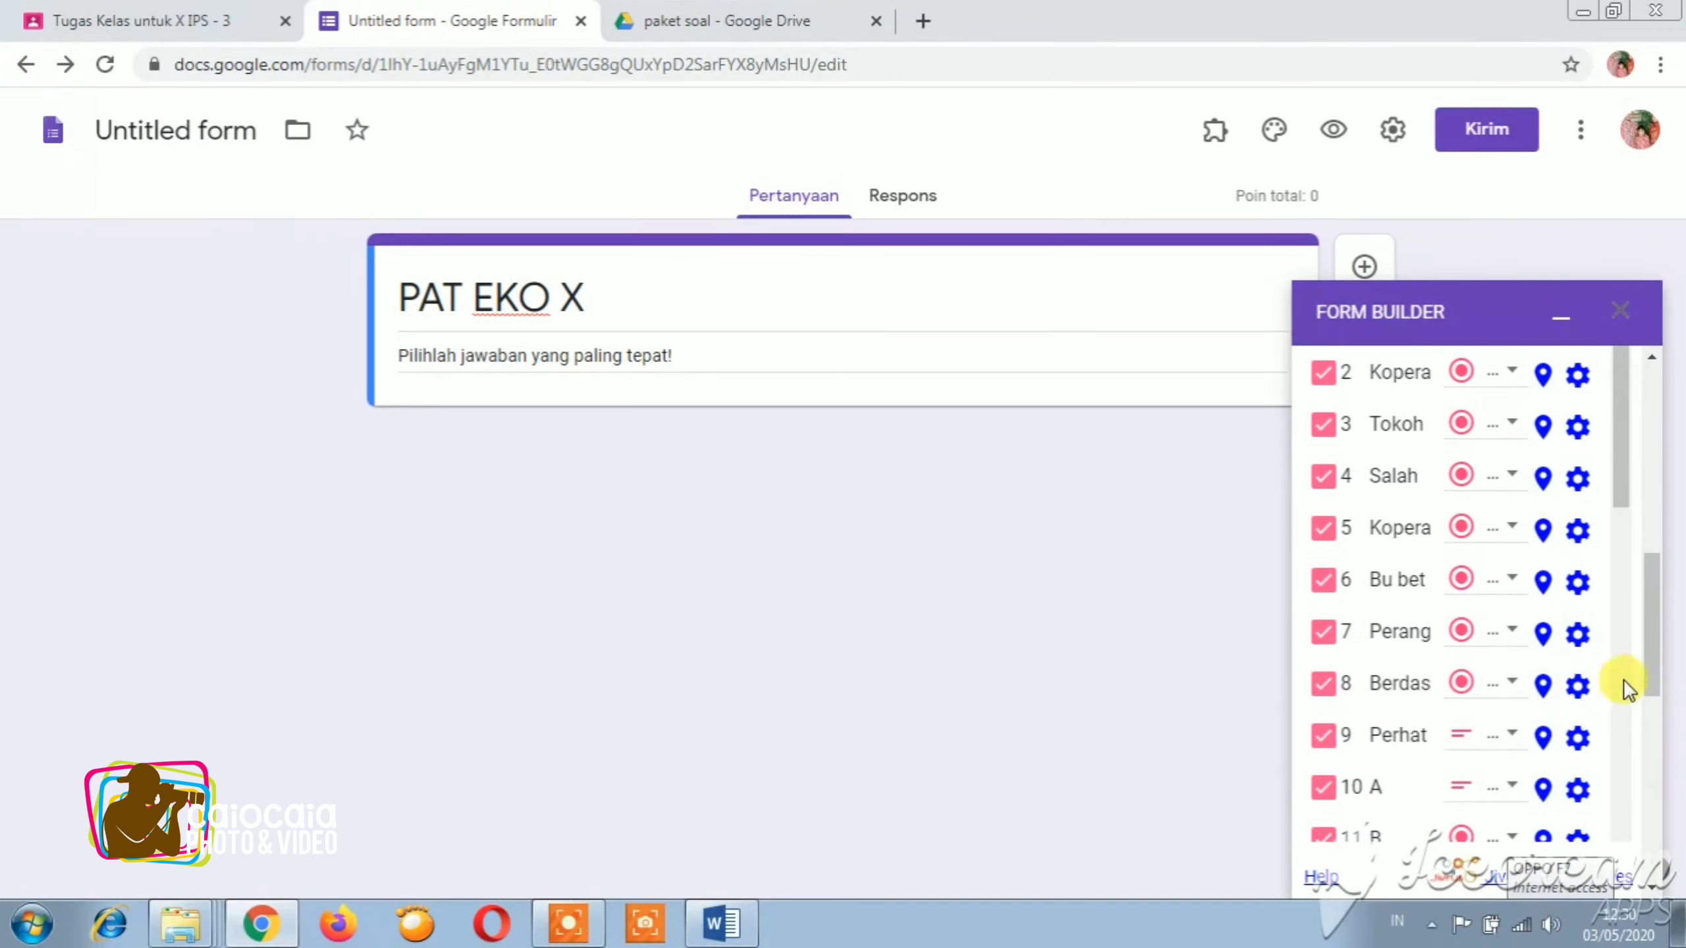
{"action": "left_click_drag", "start_coordinate": [1652, 650], "coordinate": [1654, 721]}
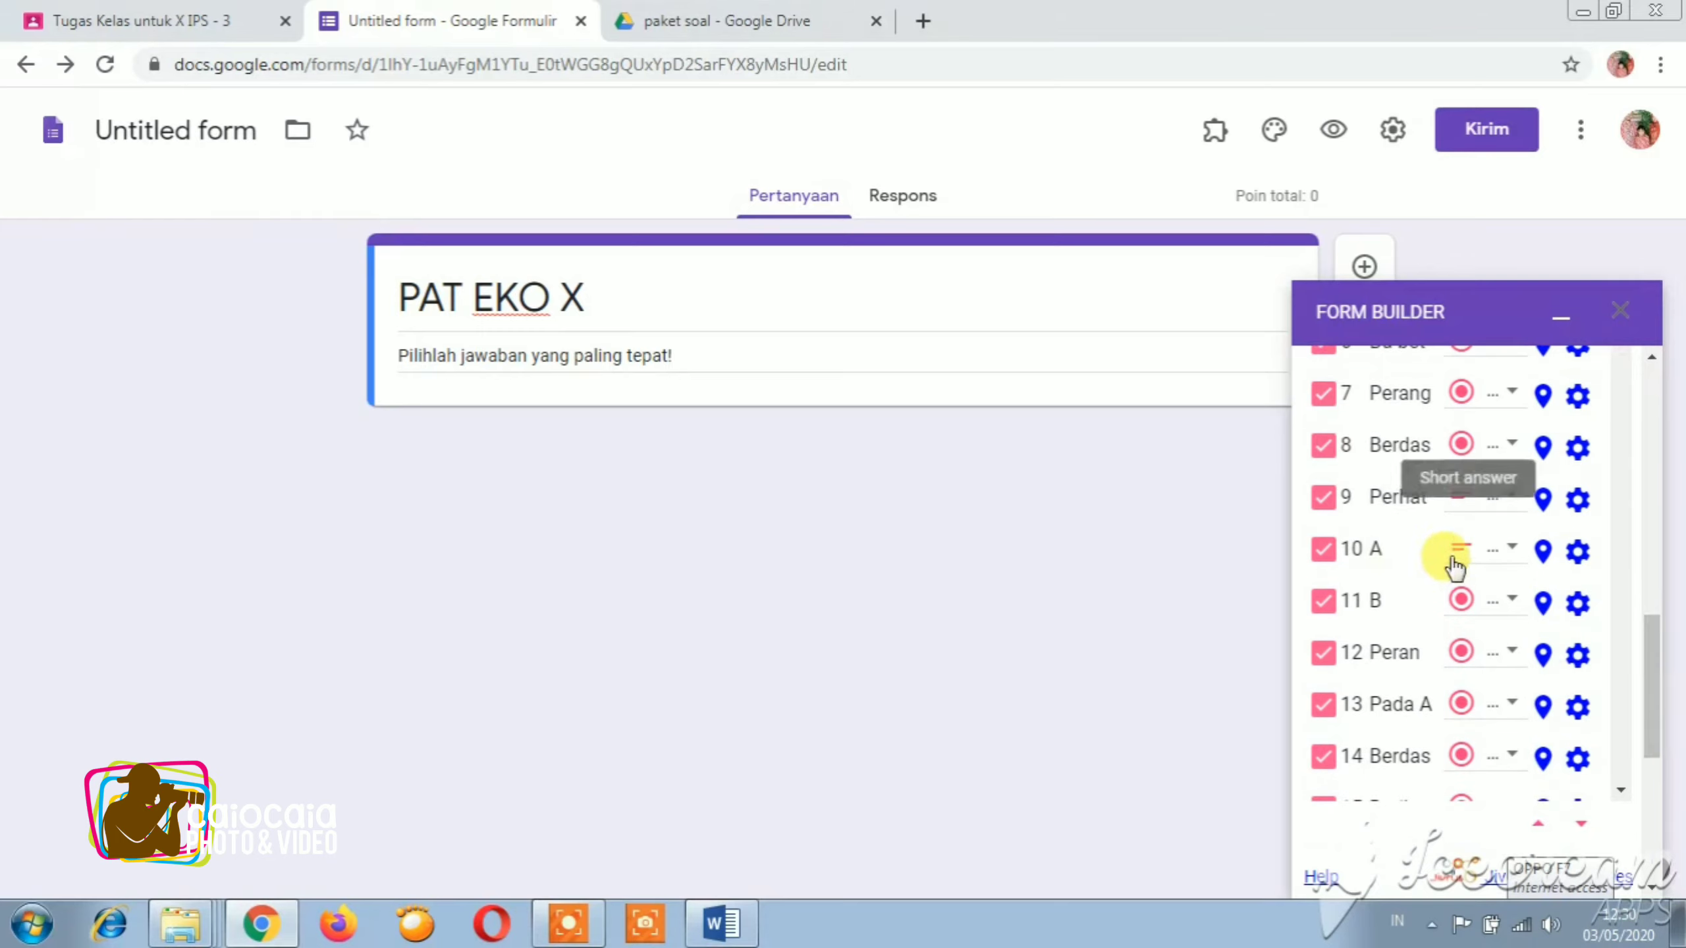
Check the type options for item 10, keep Short answer, and exclude items 9, 10 and 11 from the import selection.
{"action": "left_click", "coordinate": [1514, 551]}
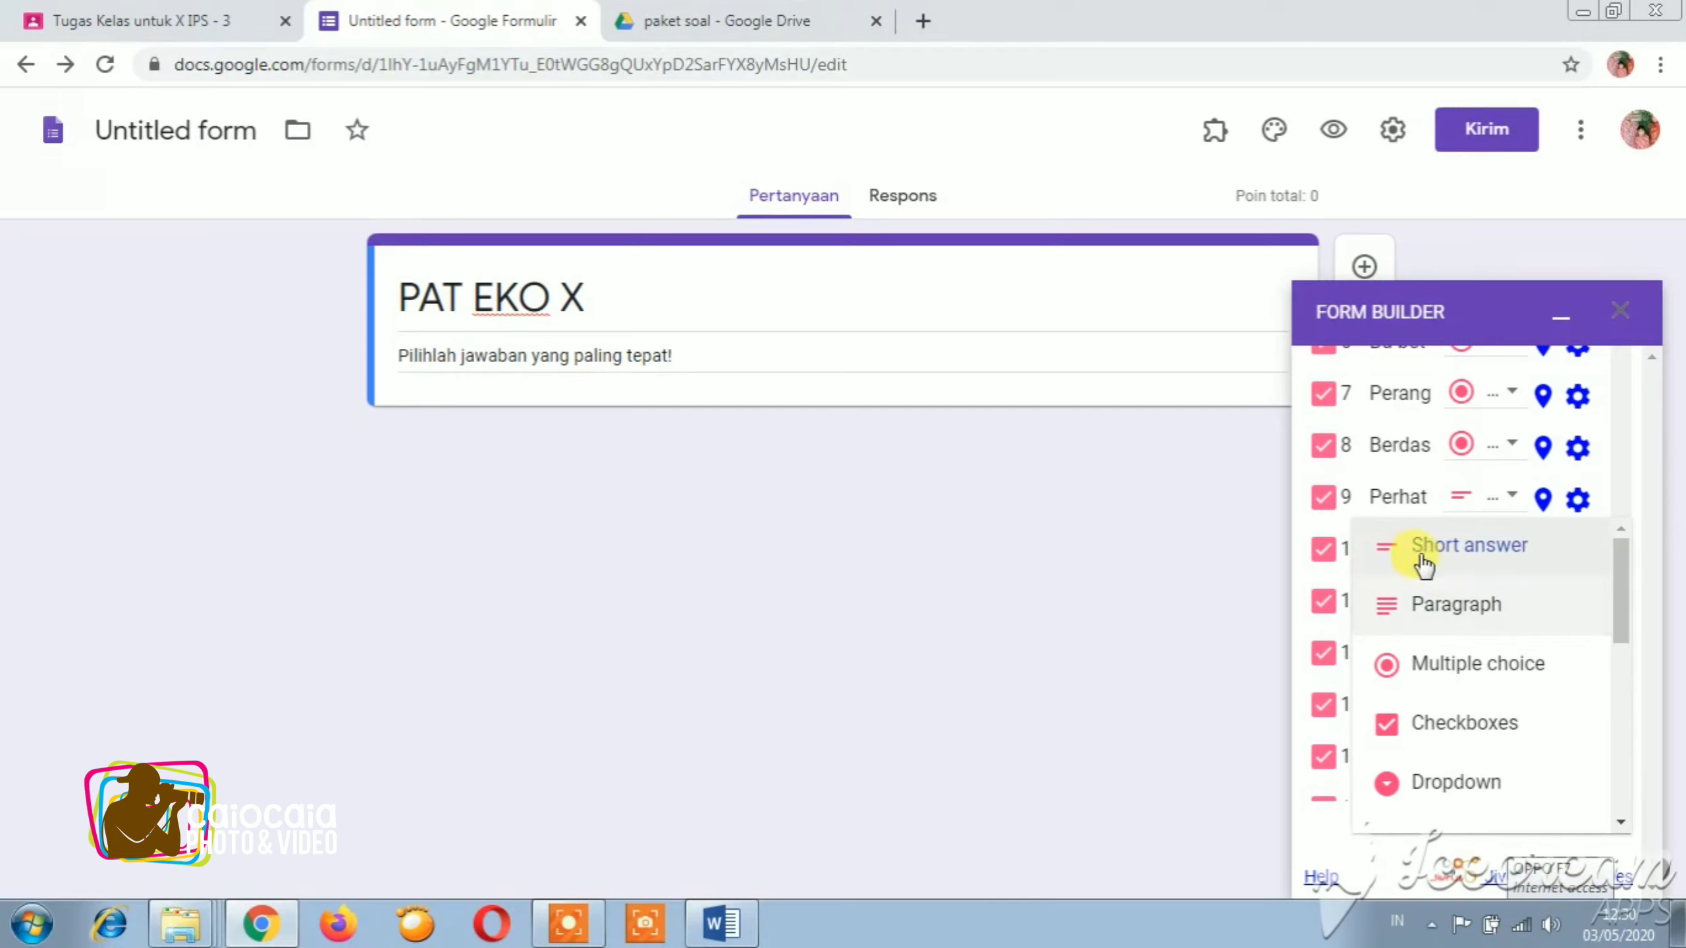
{"action": "left_click", "coordinate": [1322, 549]}
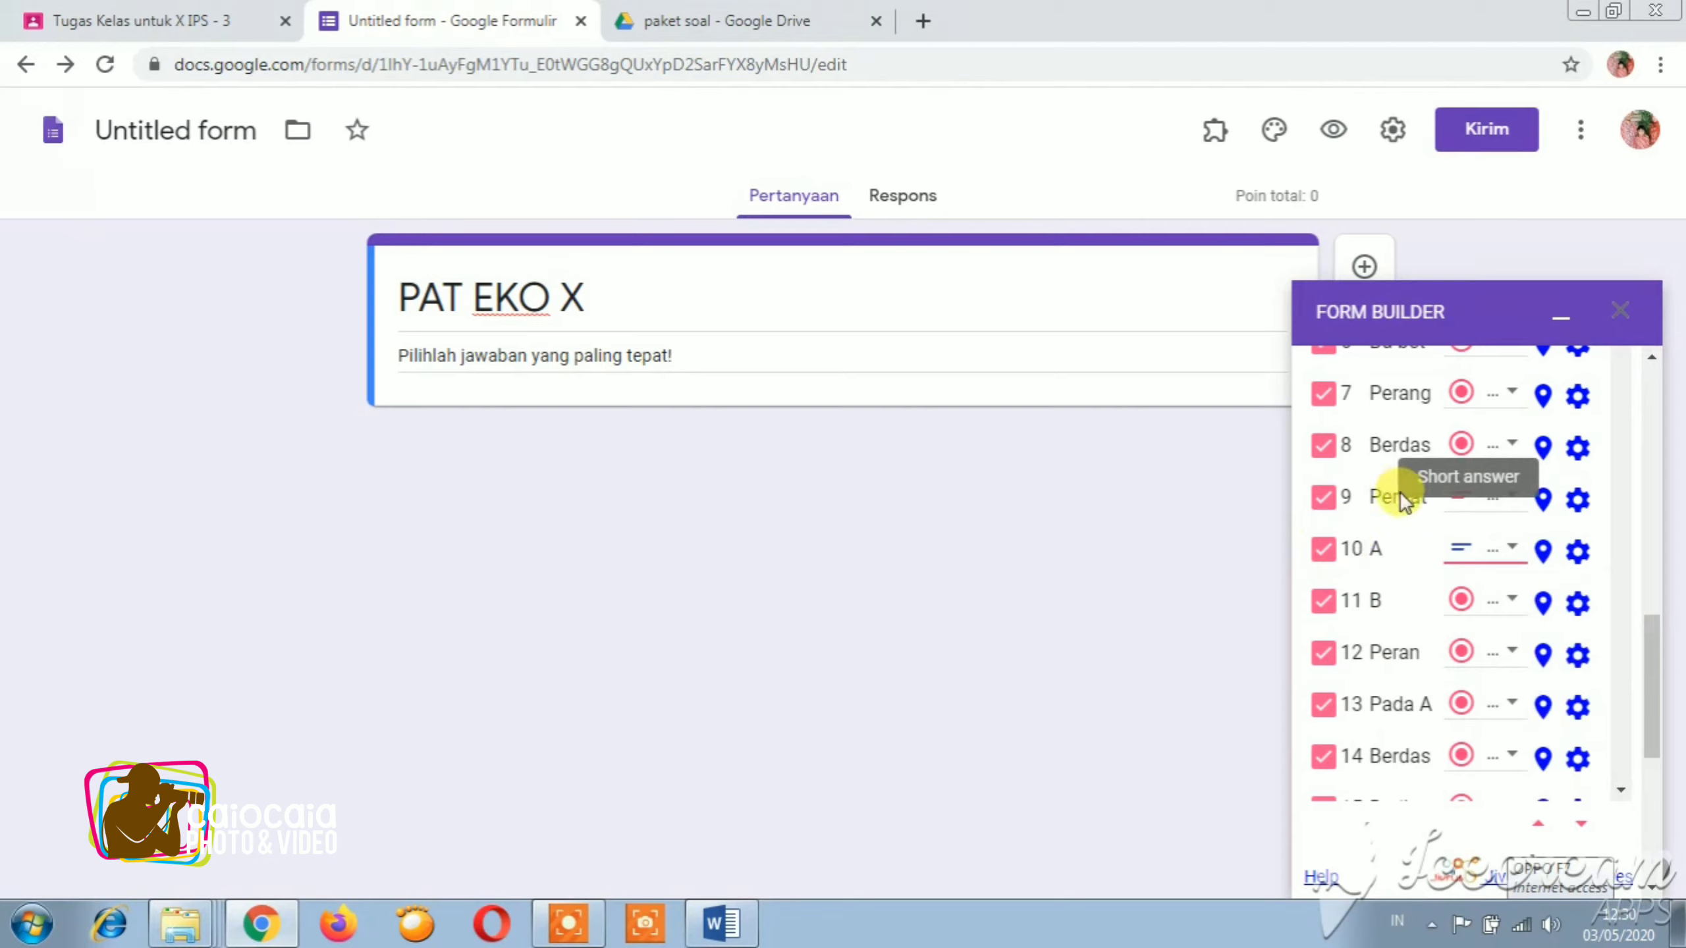
{"action": "left_click", "coordinate": [1323, 497]}
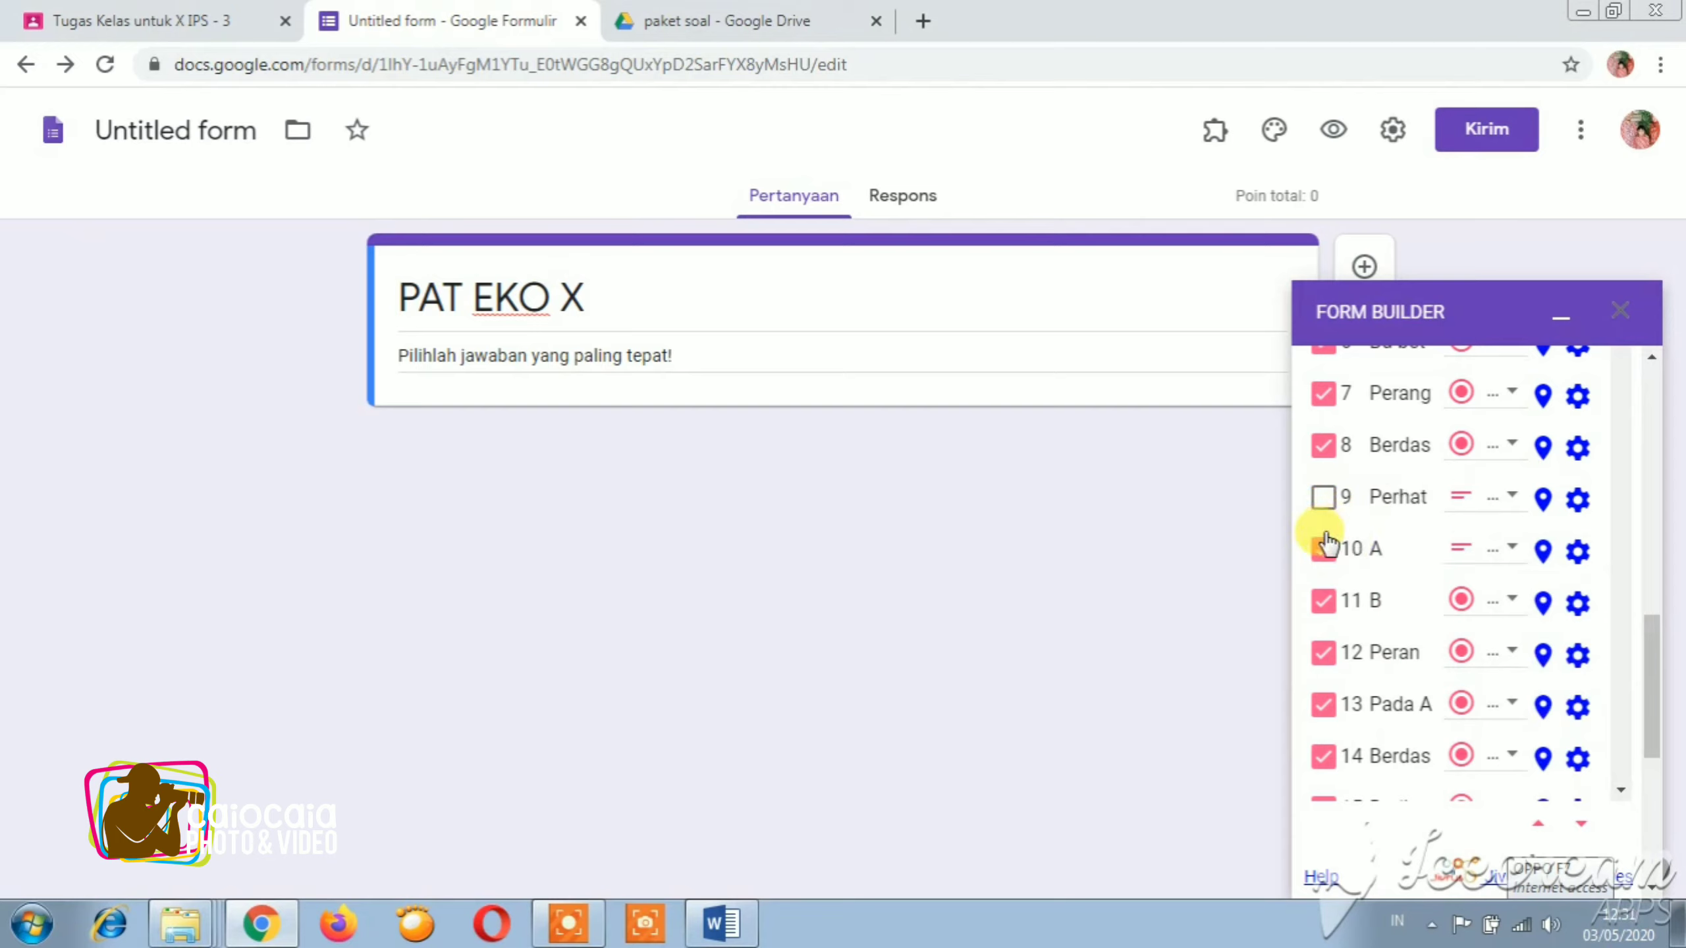
{"action": "left_click", "coordinate": [1323, 601]}
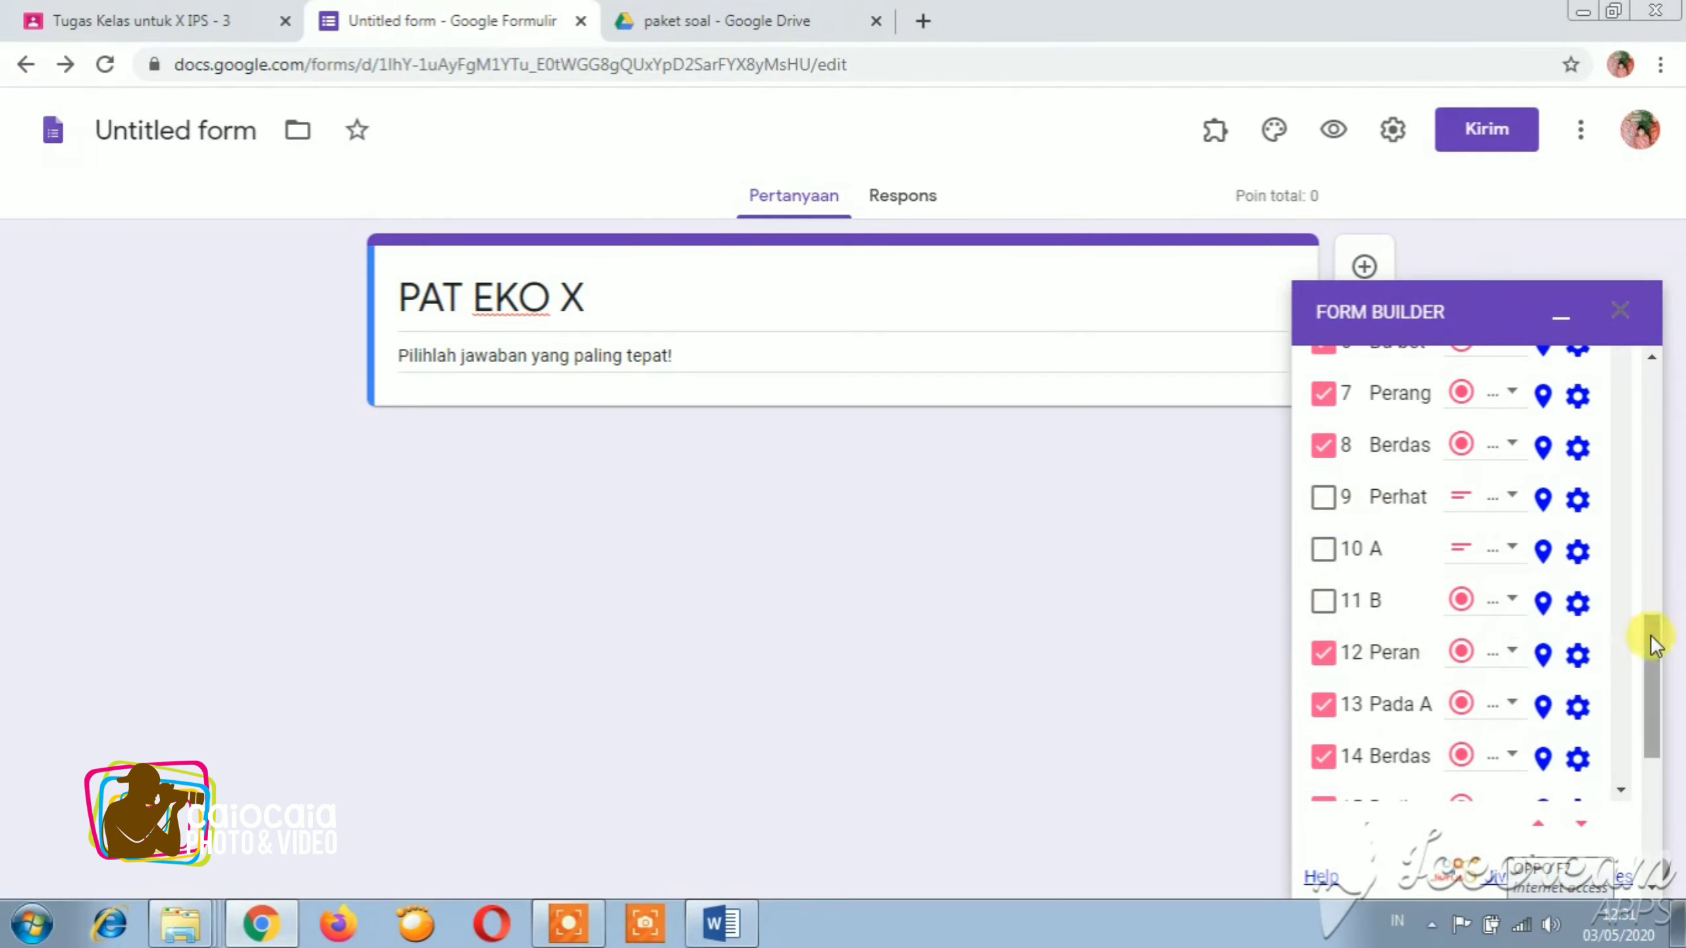
{"action": "scroll", "coordinate": [1658, 670], "scroll_direction": "down", "scroll_amount": 2}
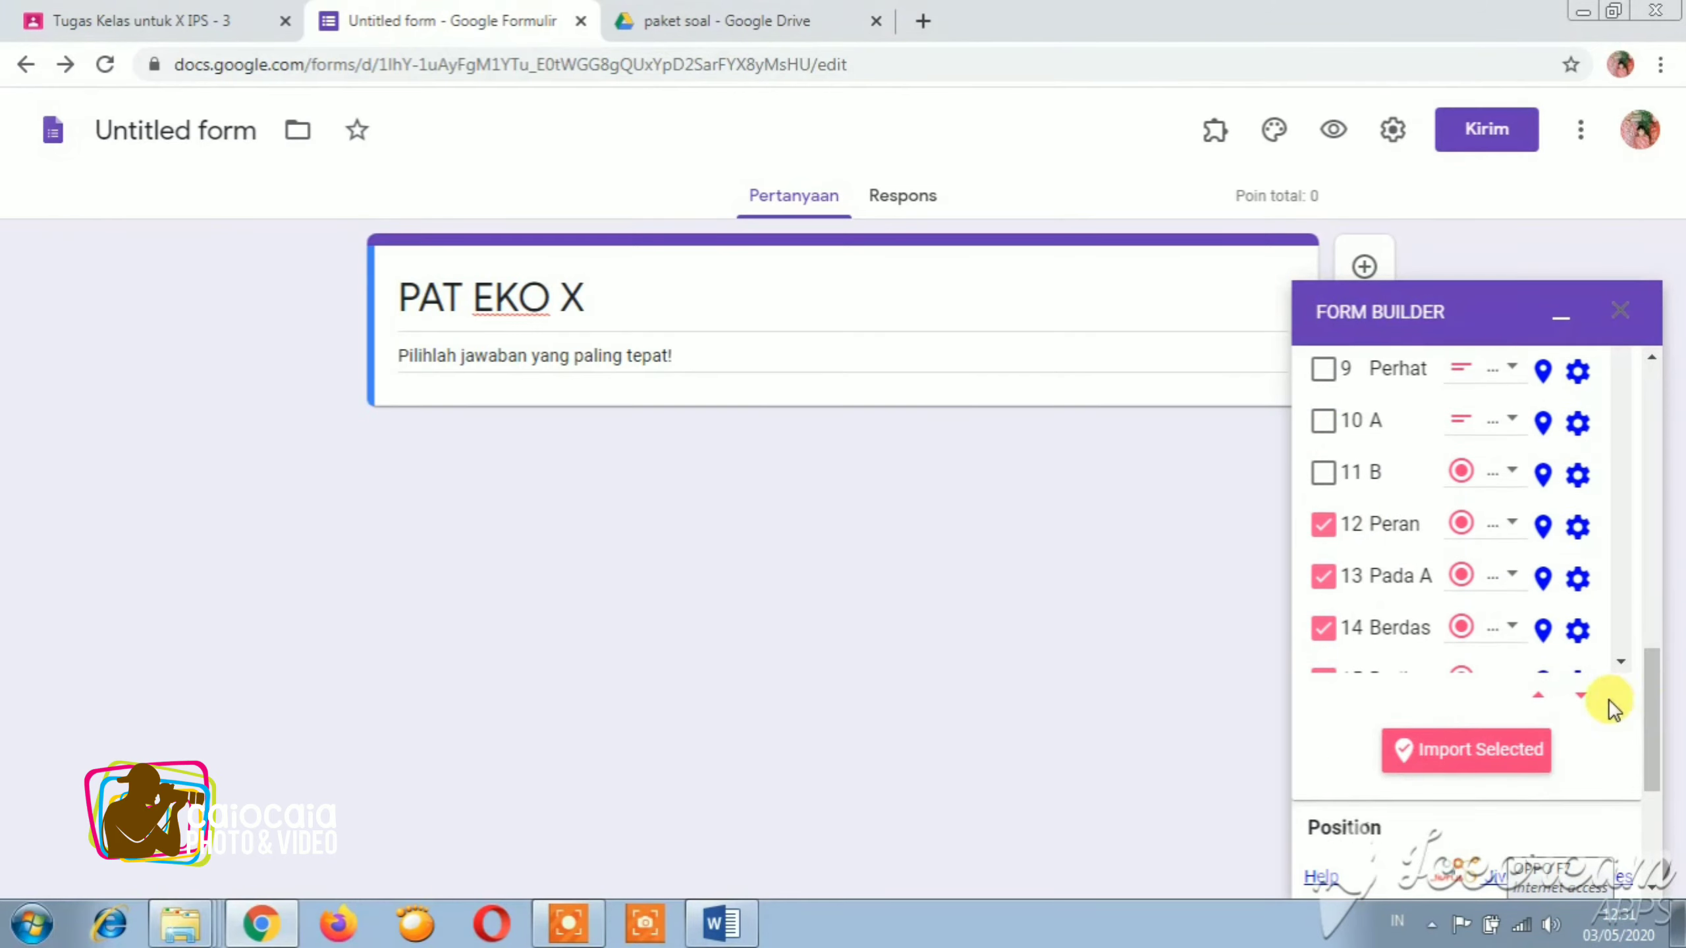
Look through the rest of the Ready to import list and re-include items 9, 10 and 11 in the selection.
{"action": "left_click", "coordinate": [1581, 695]}
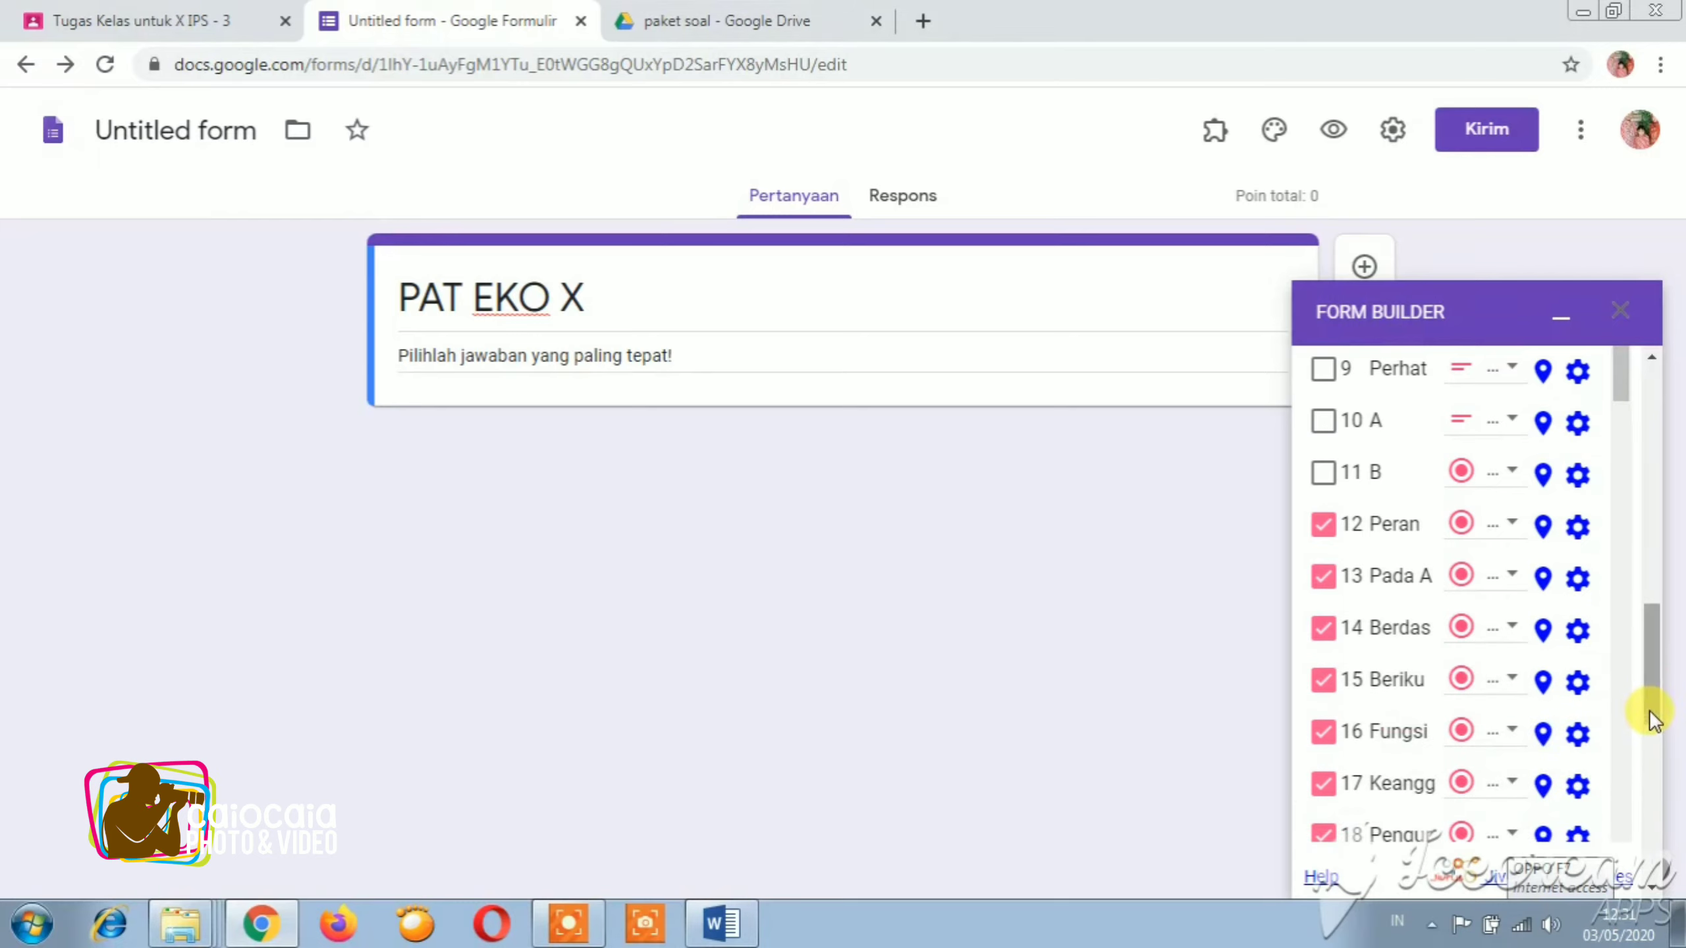
{"action": "left_click_drag", "start_coordinate": [1653, 719], "coordinate": [1653, 781]}
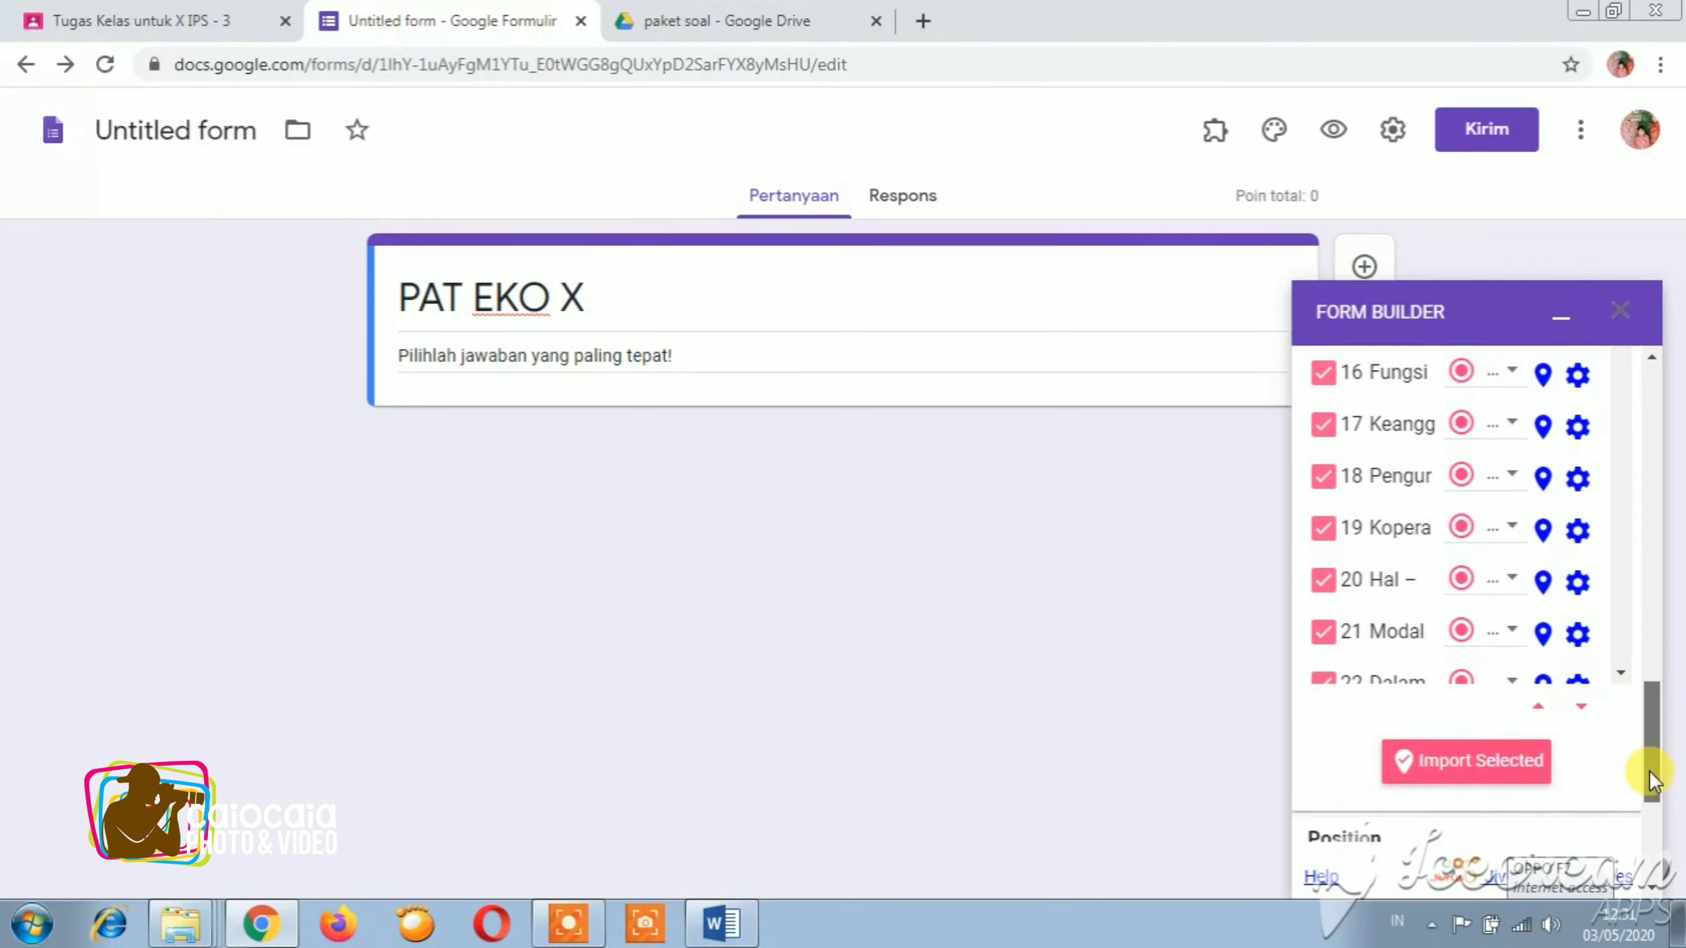
{"action": "left_click", "coordinate": [1618, 674]}
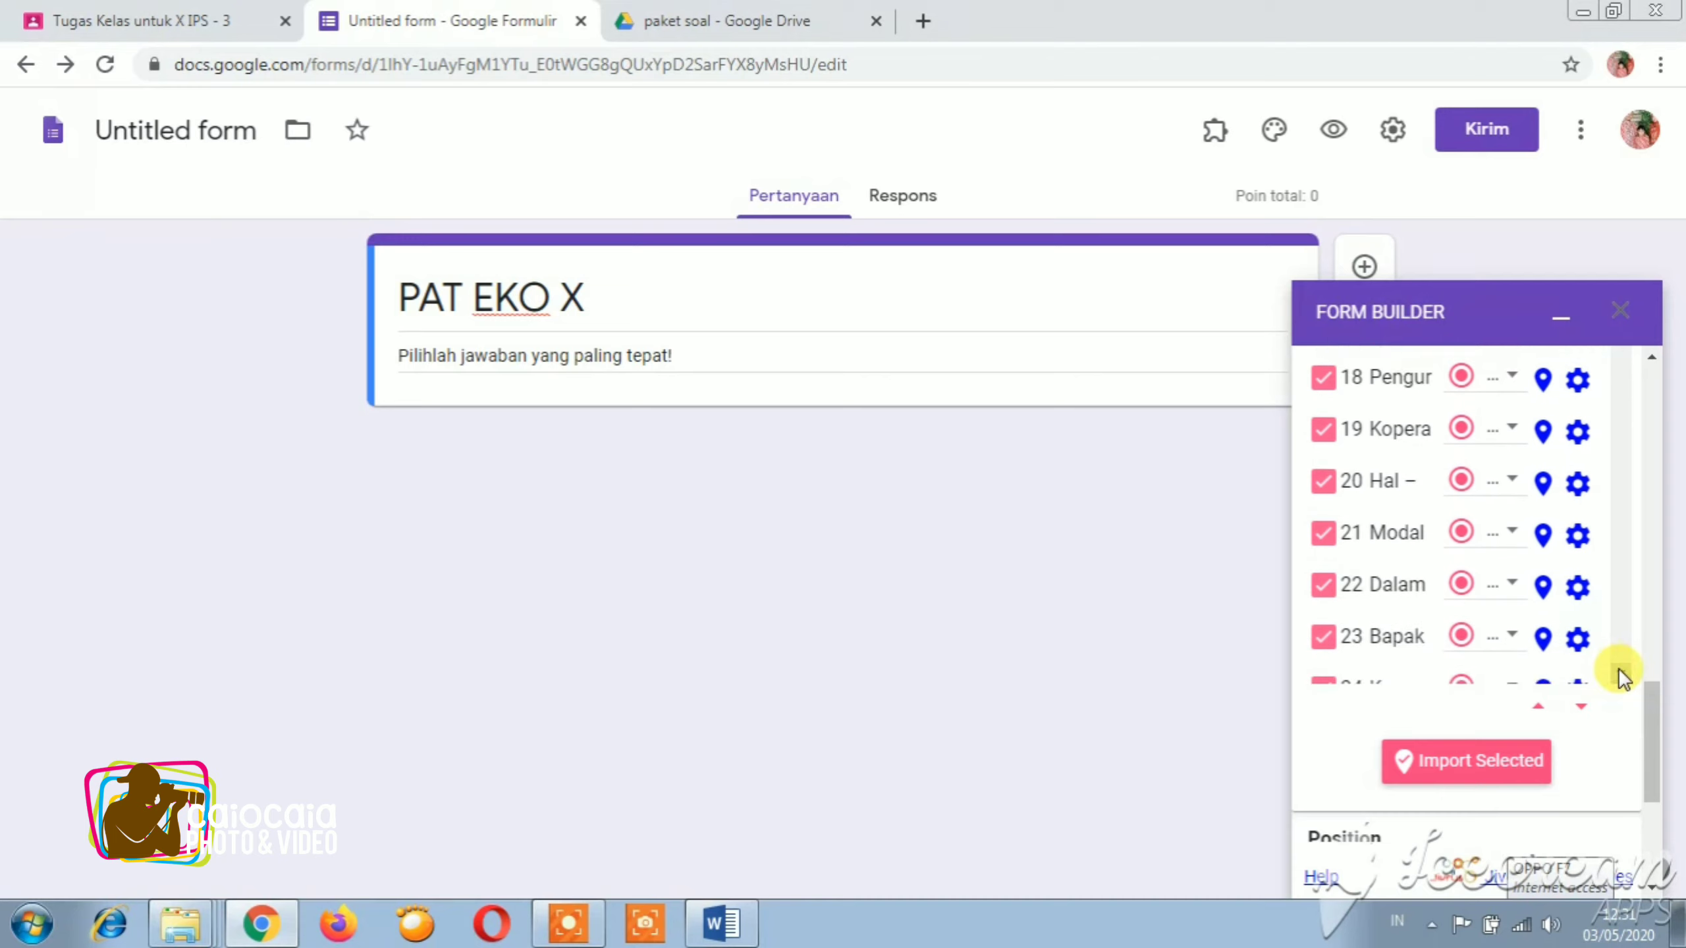
{"action": "left_click_drag", "start_coordinate": [1617, 670], "coordinate": [1635, 482]}
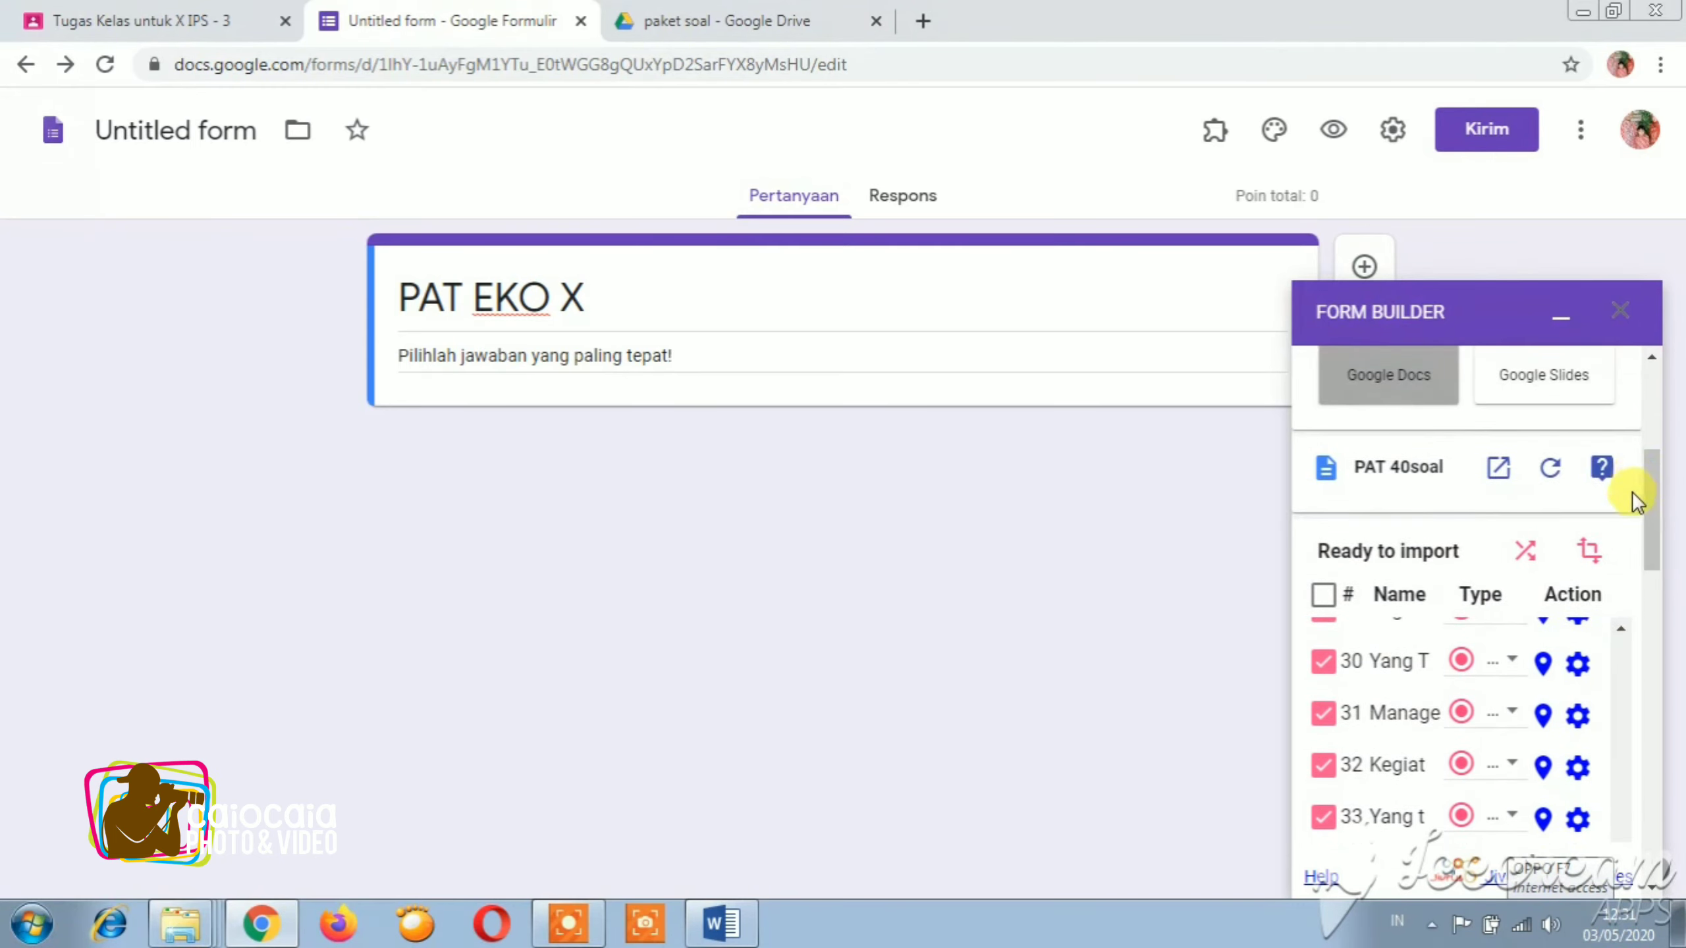
{"action": "left_click_drag", "start_coordinate": [1620, 626], "coordinate": [1621, 626]}
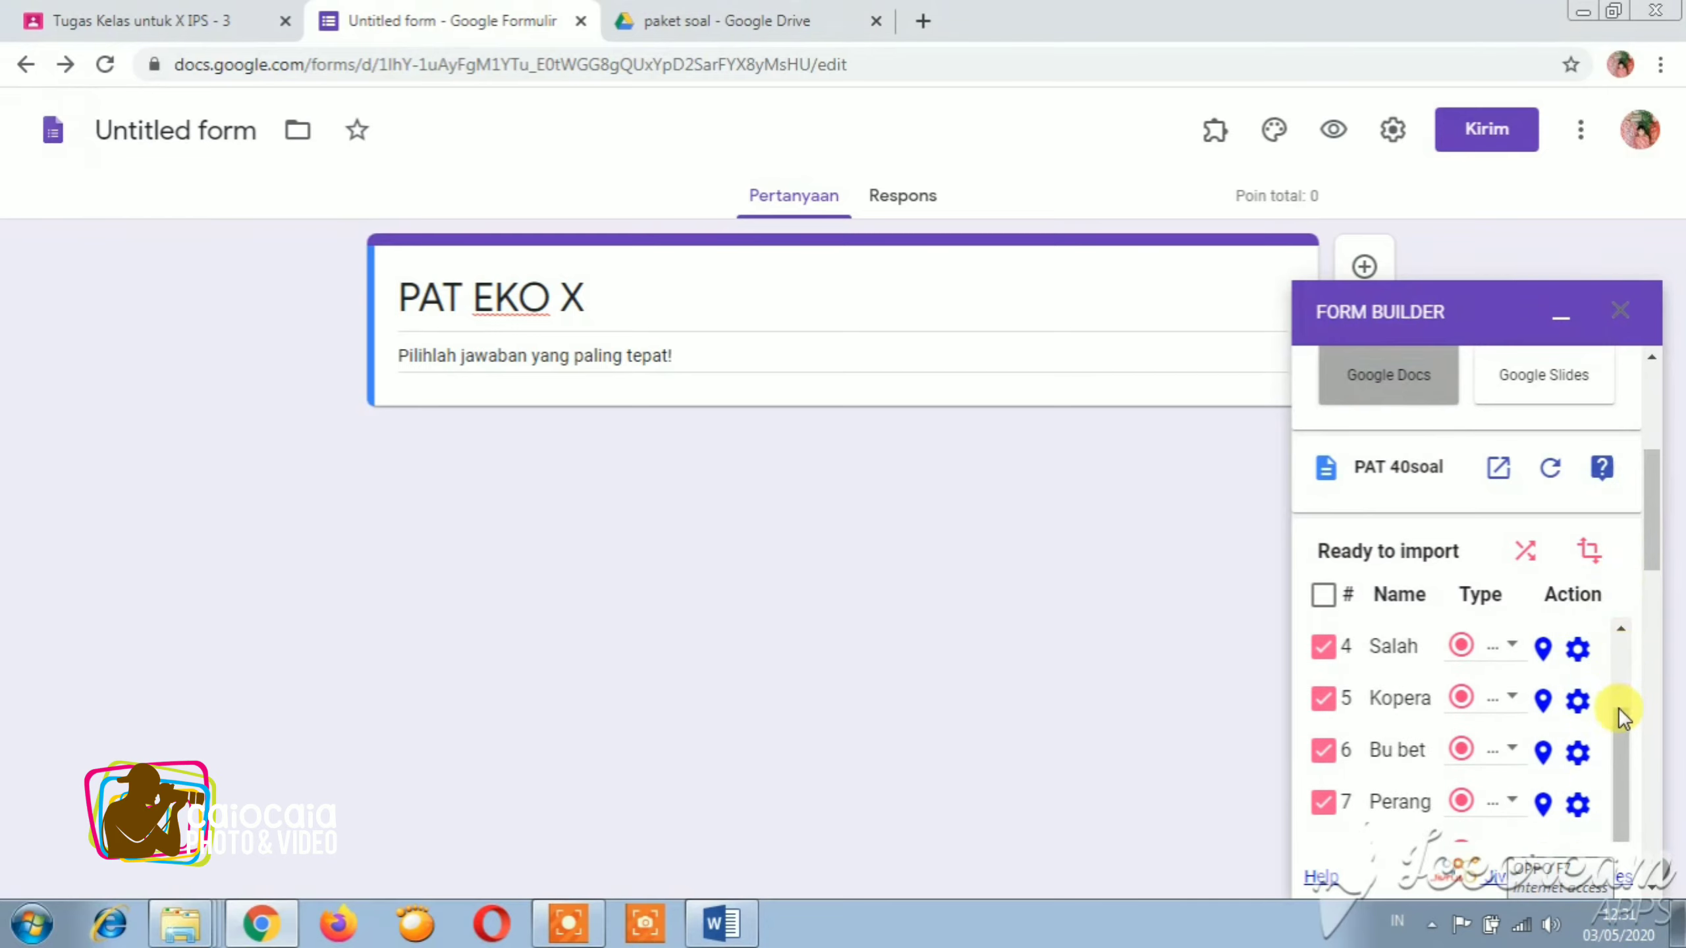
{"action": "left_click_drag", "start_coordinate": [1617, 708], "coordinate": [1615, 804]}
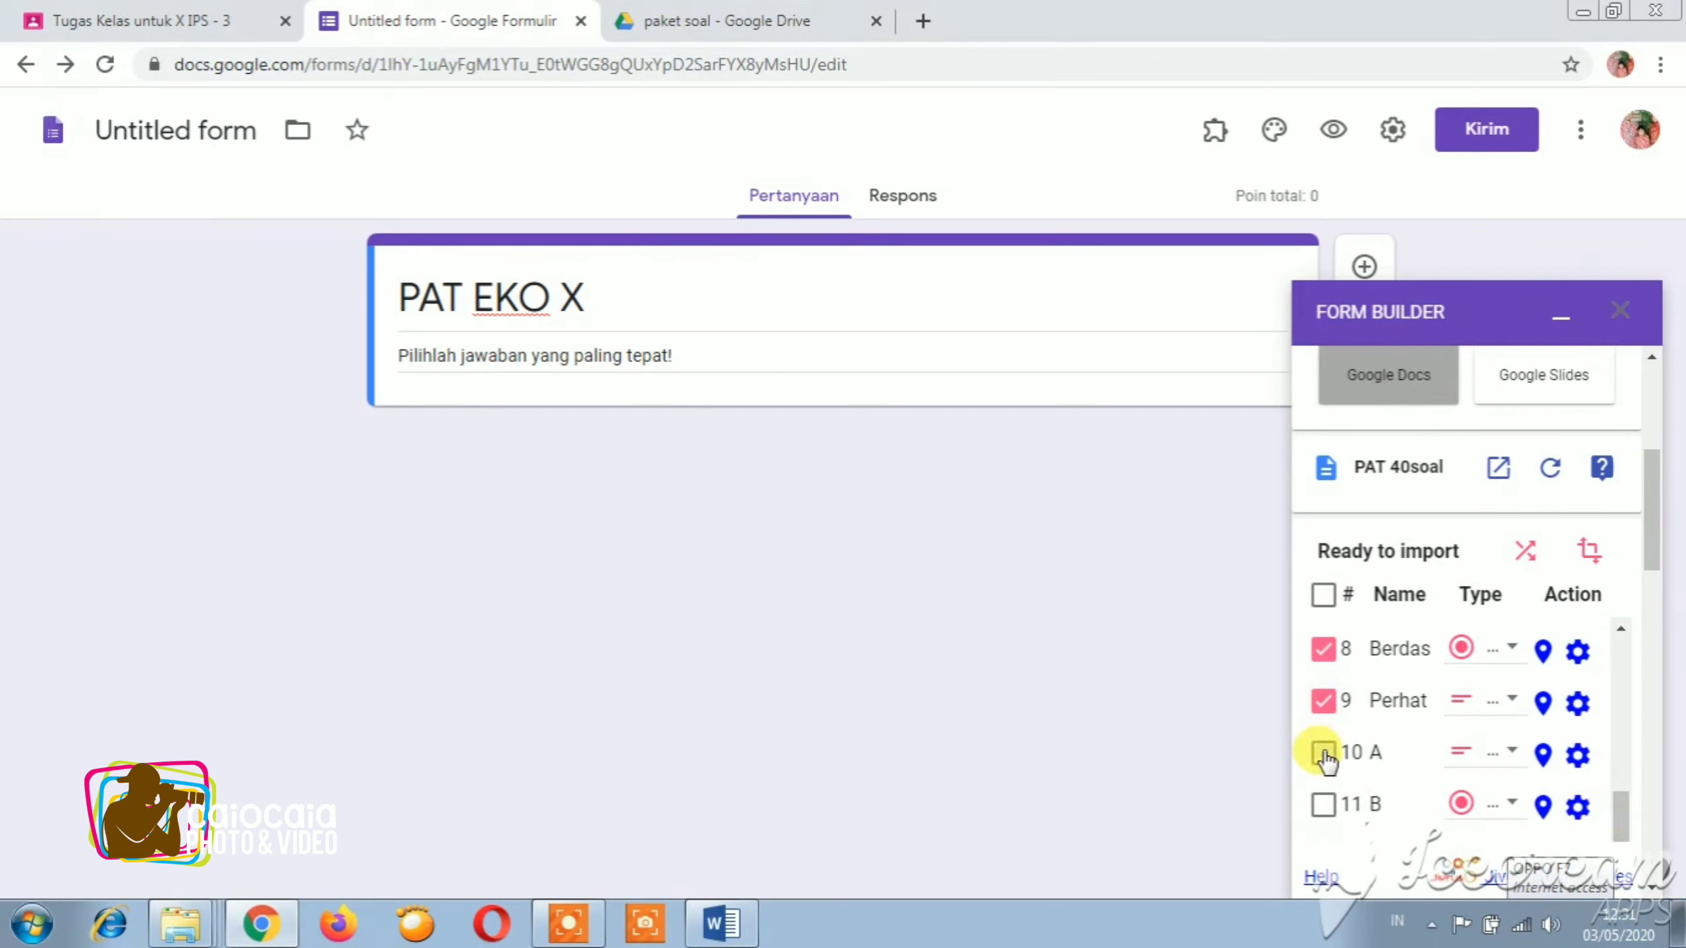
{"action": "left_click", "coordinate": [1323, 806]}
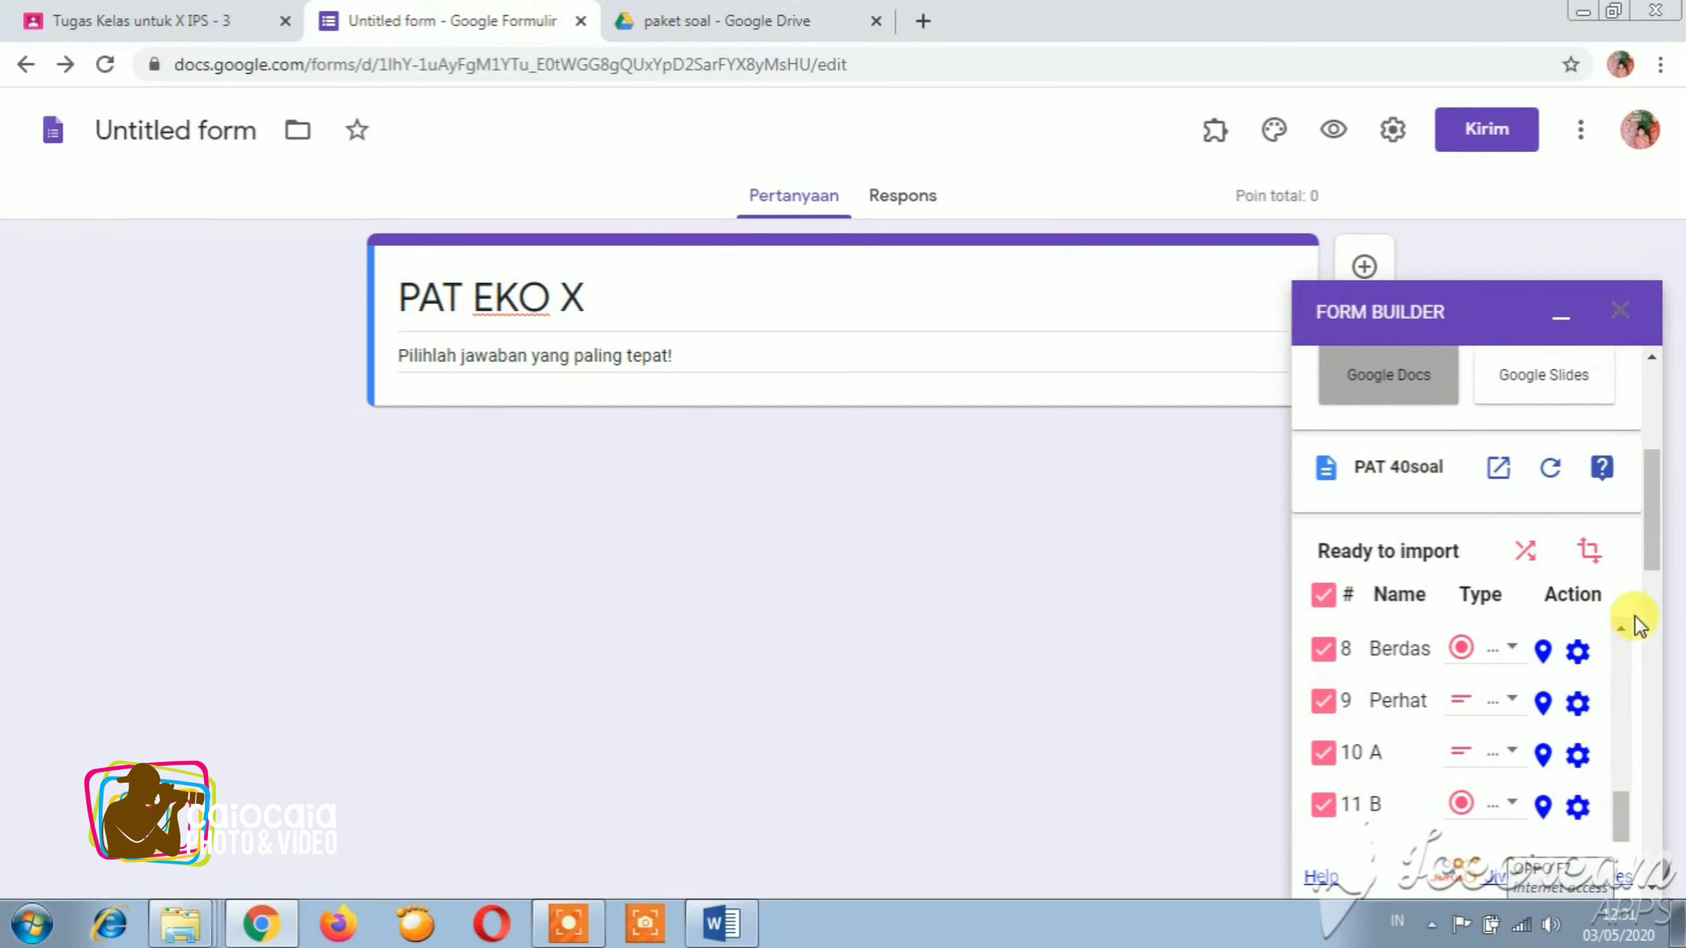
Import all selected questions from the document into the form.
{"action": "left_click_drag", "start_coordinate": [1620, 804], "coordinate": [1620, 873]}
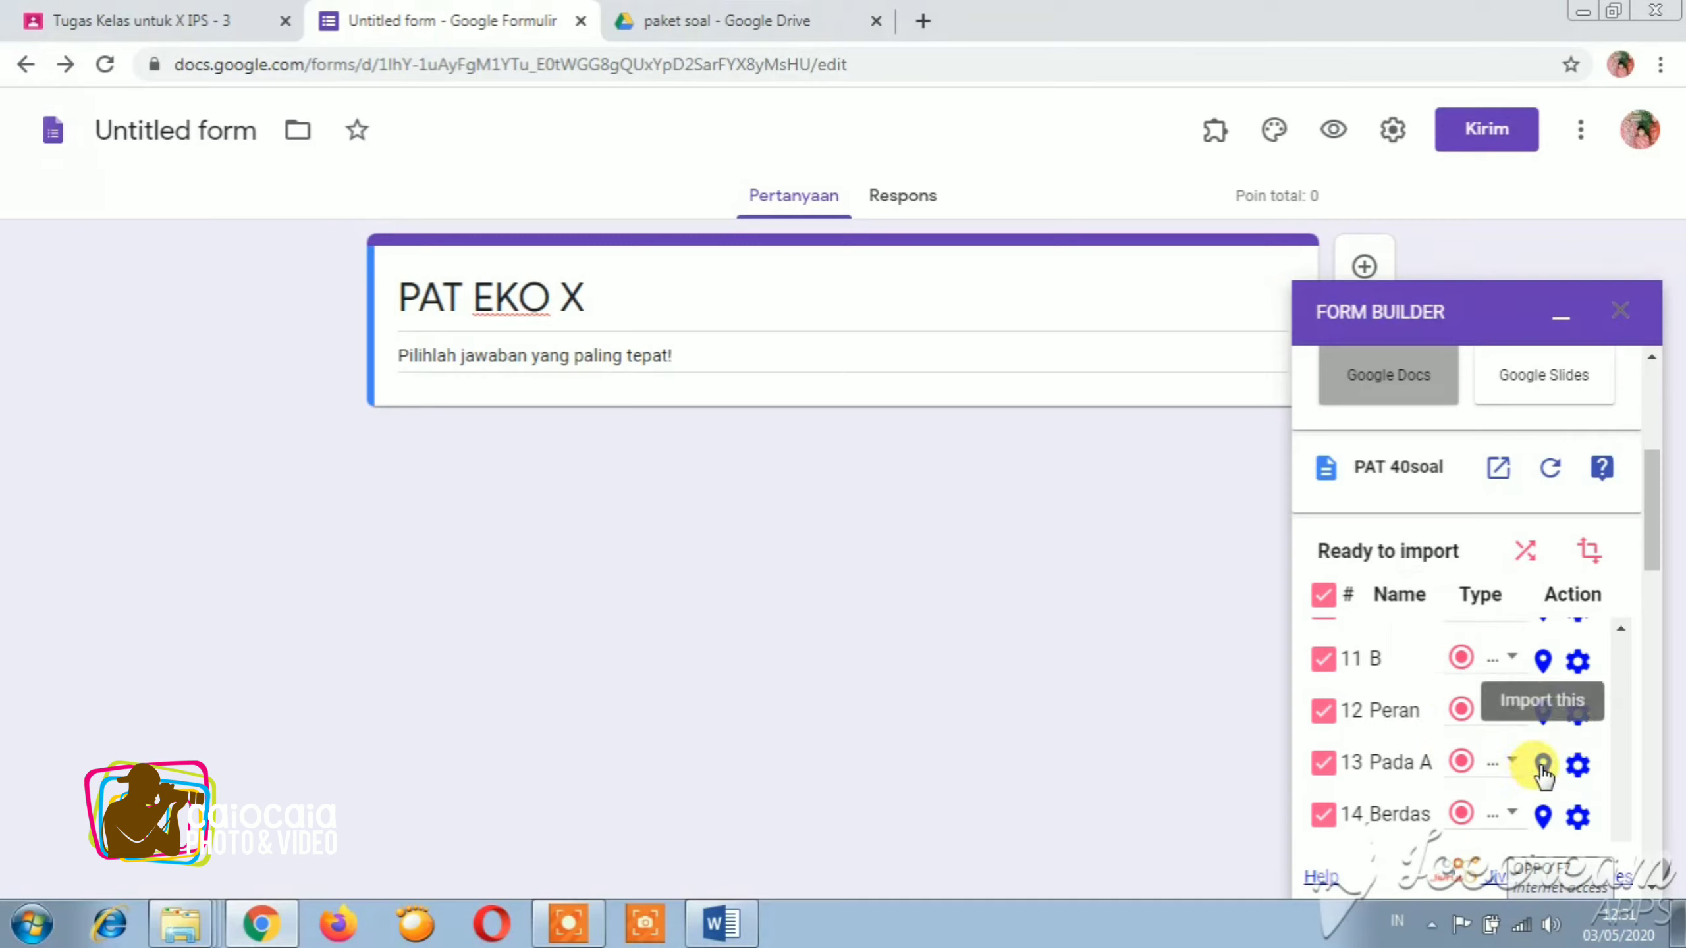
{"action": "left_click_drag", "start_coordinate": [1645, 554], "coordinate": [1656, 794]}
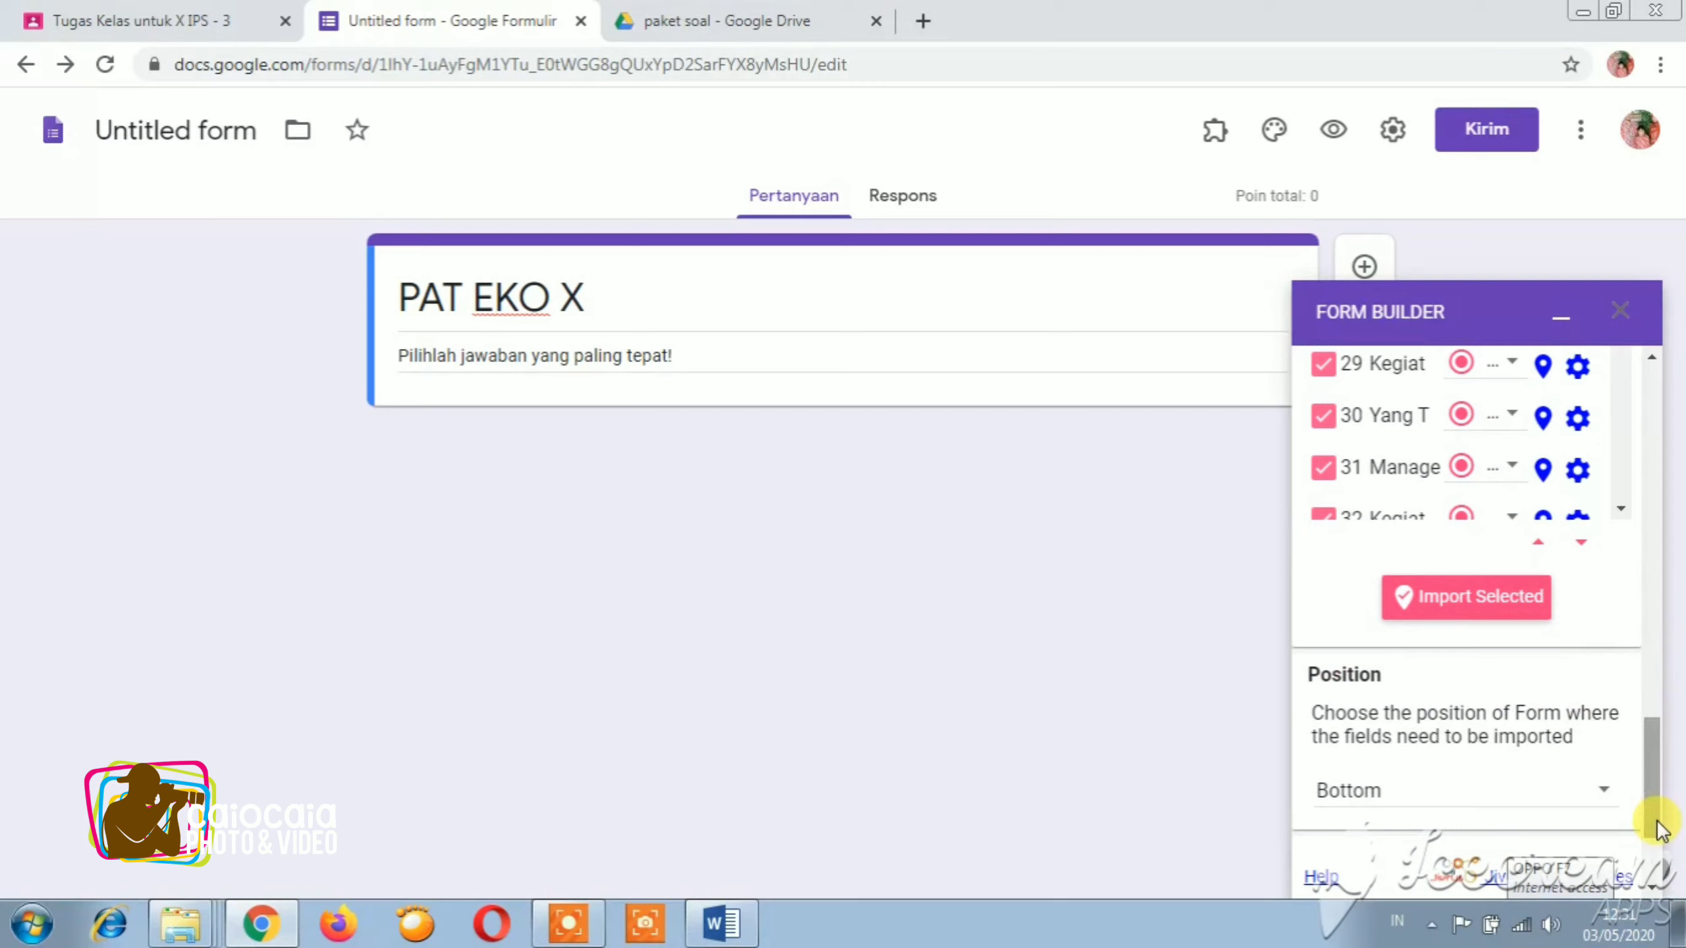
{"action": "left_click", "coordinate": [1457, 599]}
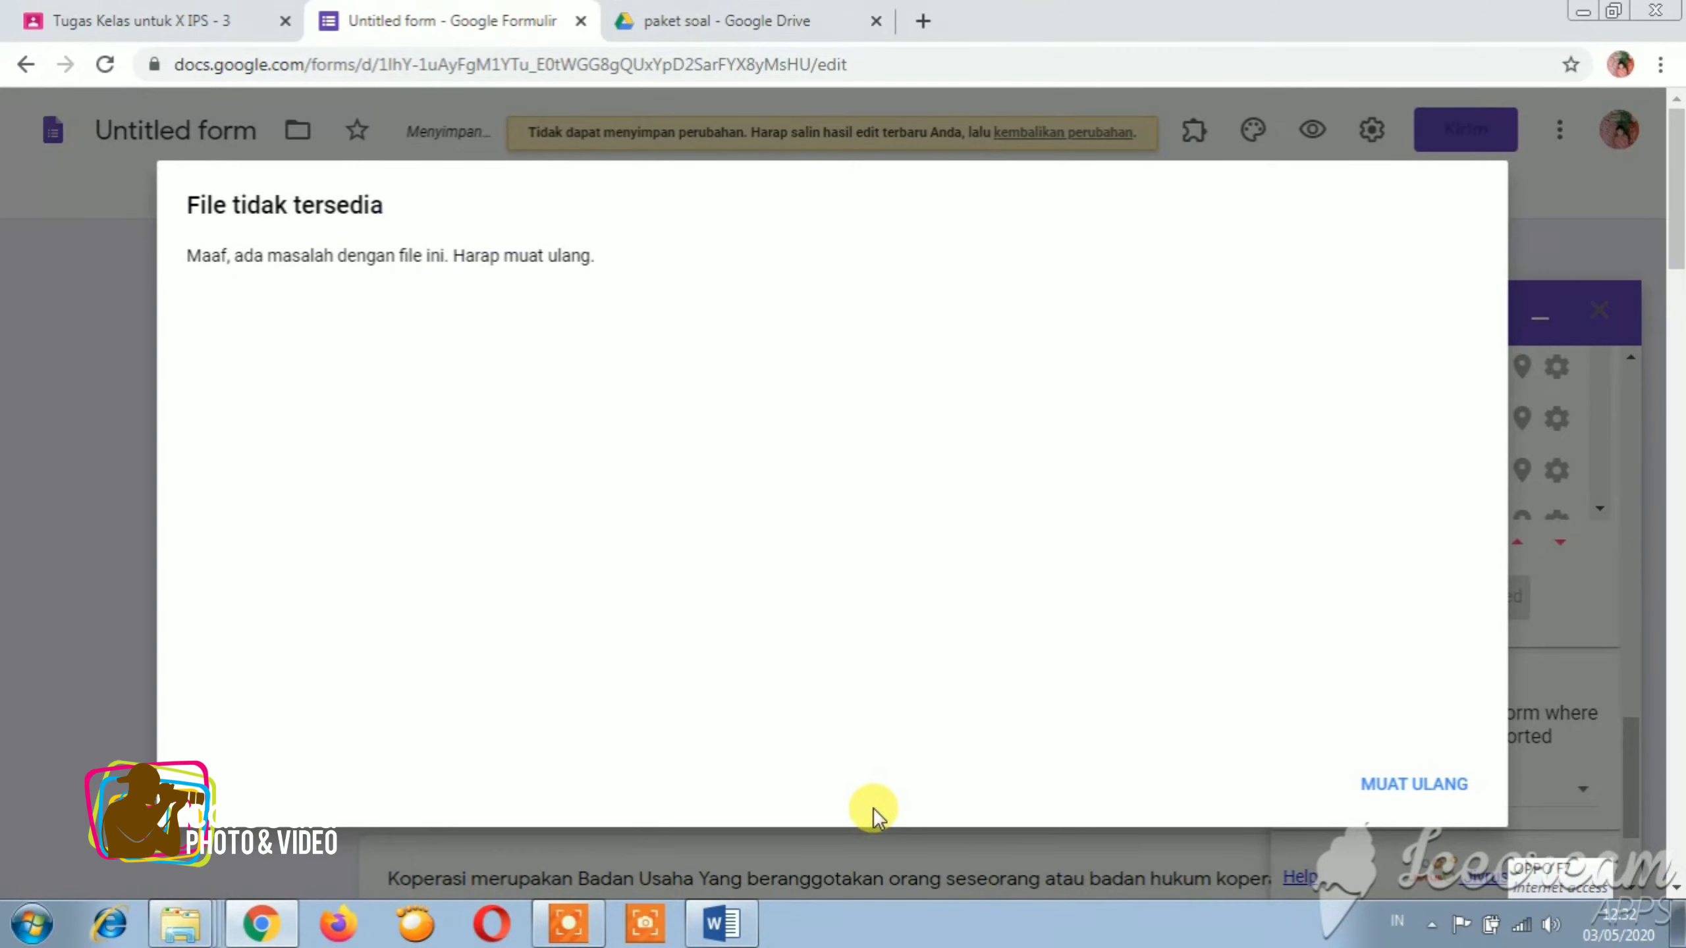
Reload the form and review the imported questions and their answer options.
{"action": "key", "text": "F5"}
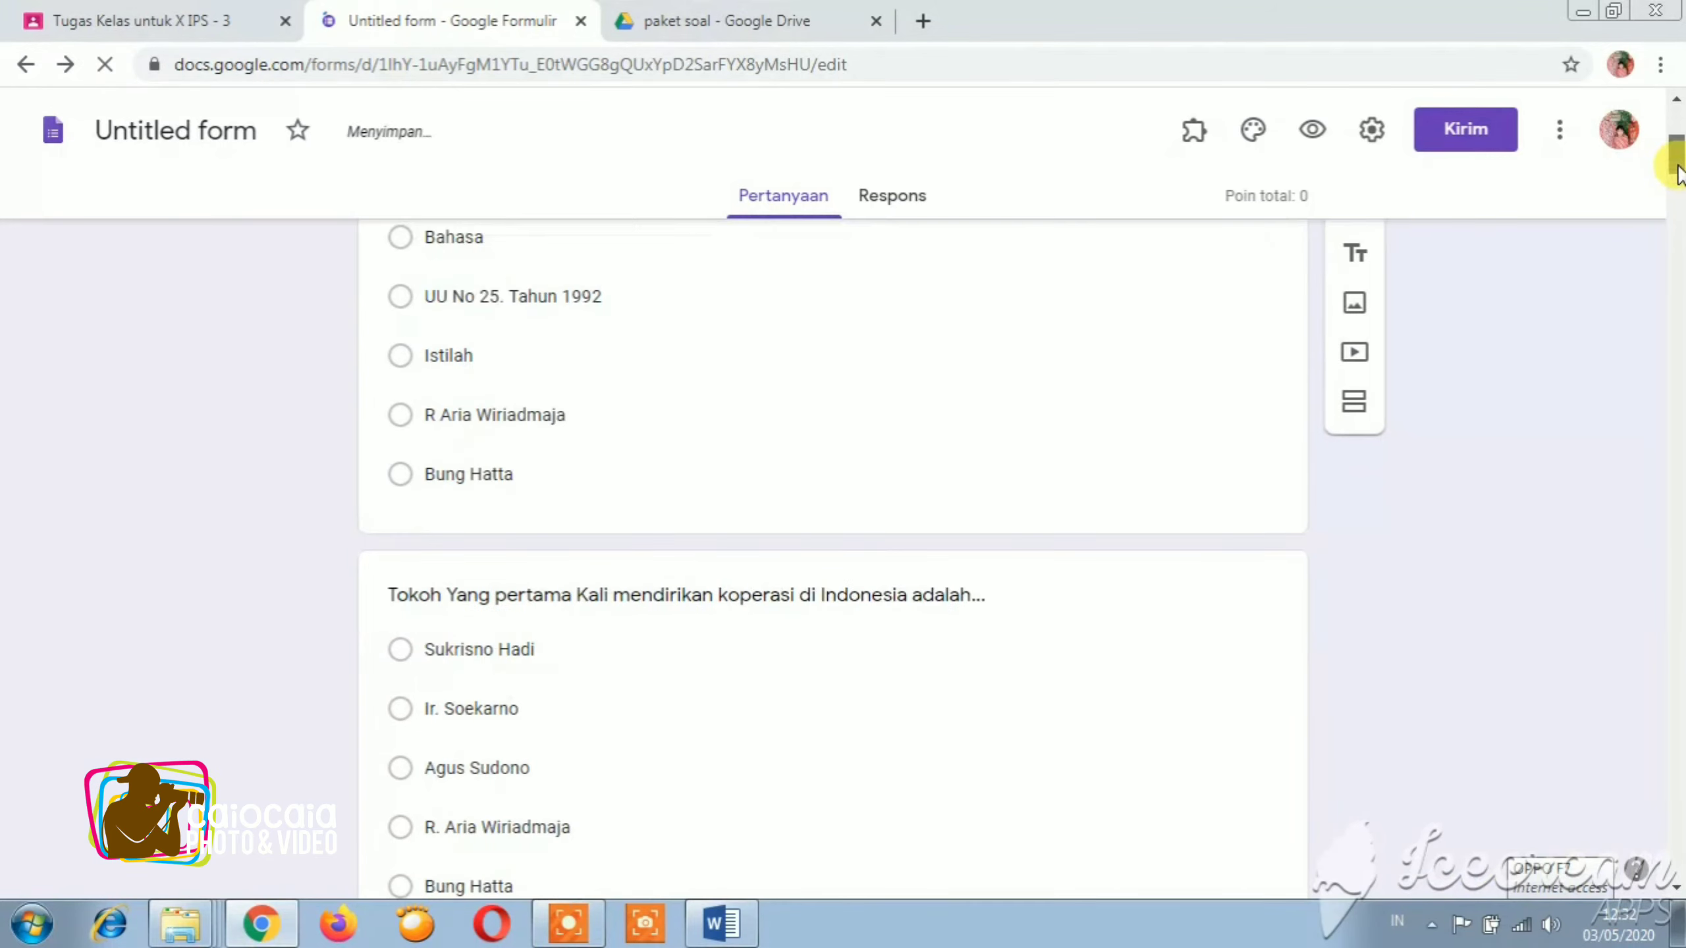
{"action": "left_click", "coordinate": [1676, 163]}
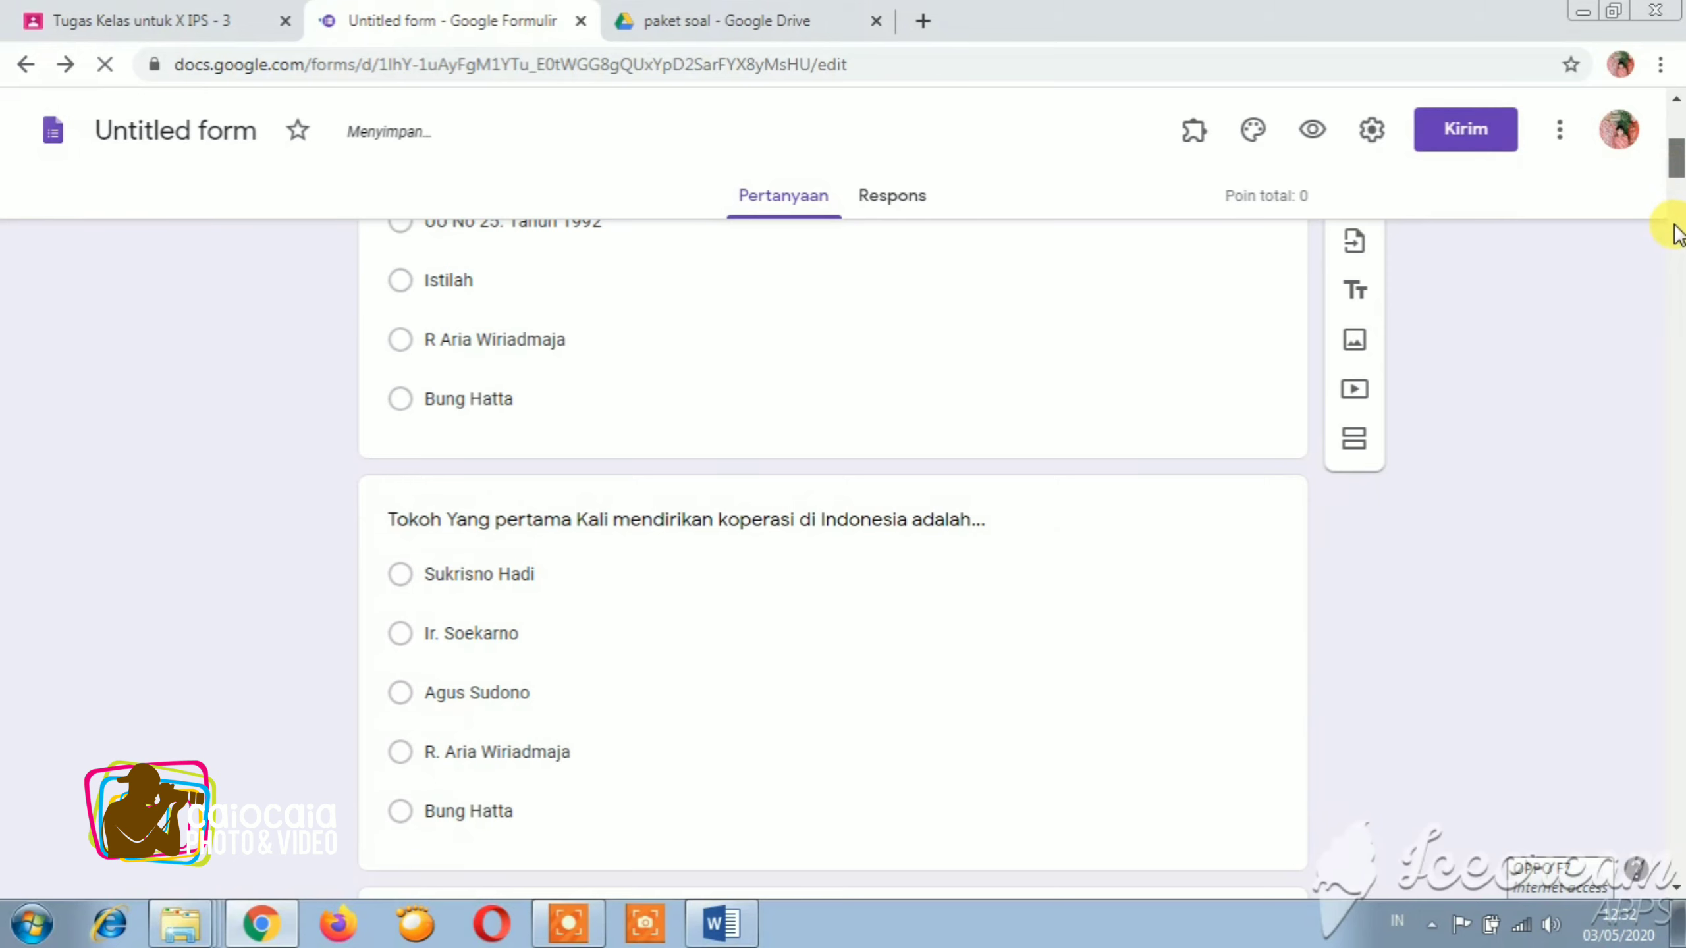
{"action": "scroll", "coordinate": [1671, 233], "scroll_direction": "down", "scroll_amount": 4}
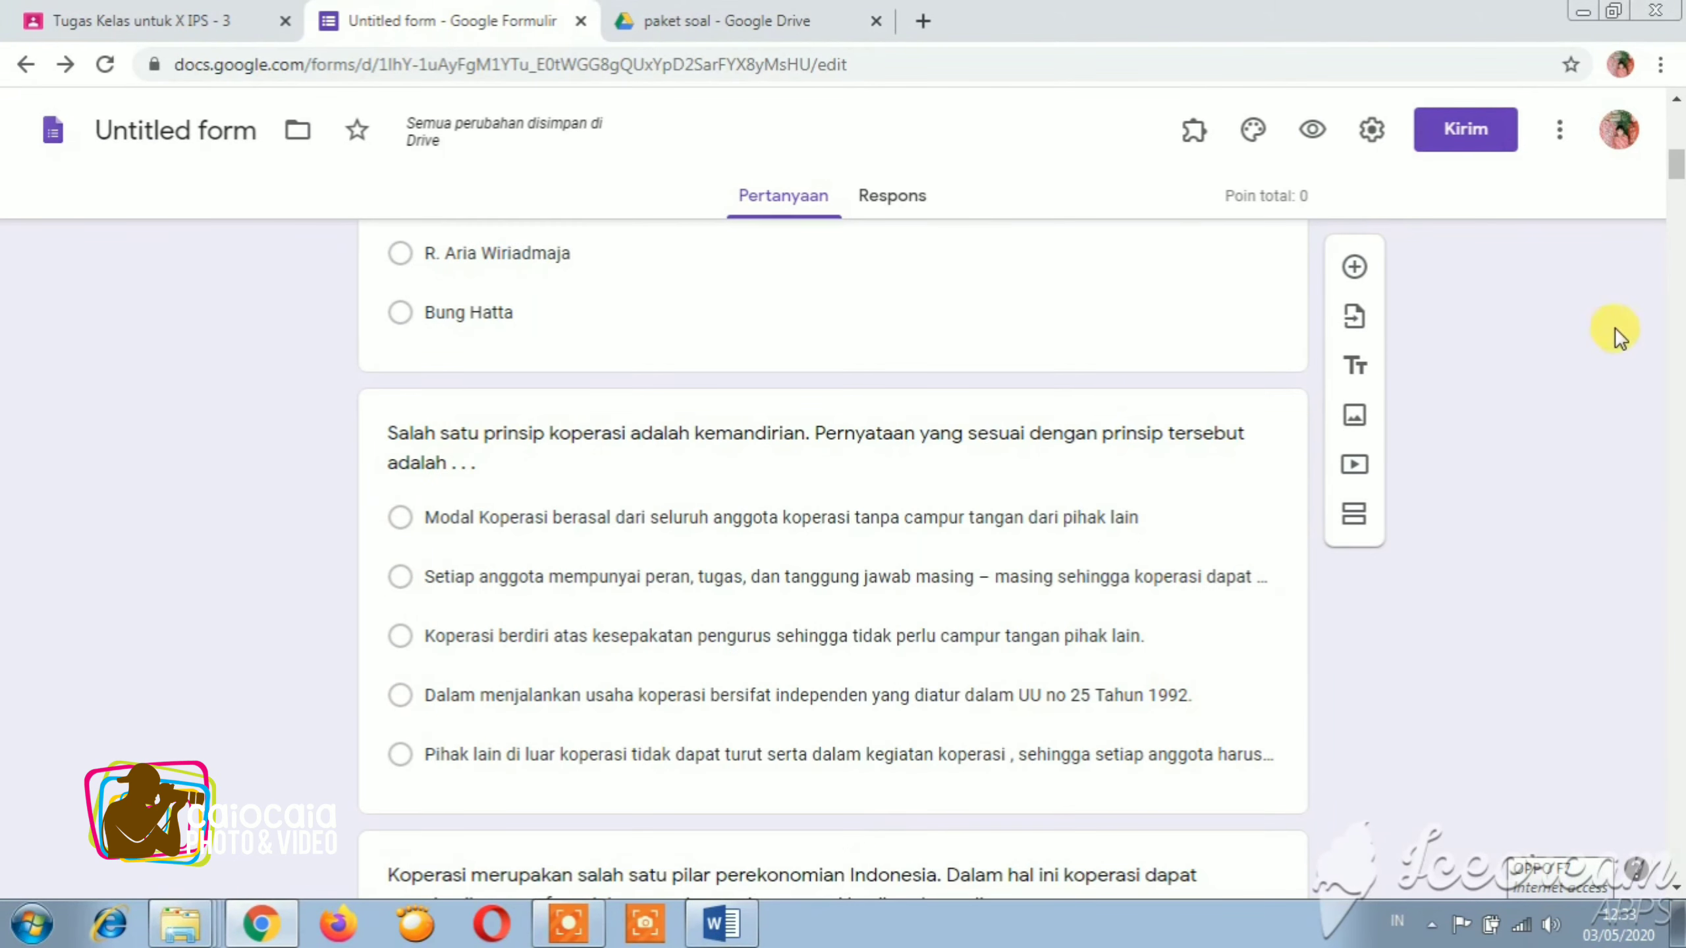
{"action": "mouse_move", "coordinate": [1671, 169]}
{"action": "left_mouse_down"}
{"action": "mouse_move", "coordinate": [1673, 218]}
{"action": "mouse_move", "coordinate": [1673, 200]}
{"action": "left_mouse_up"}
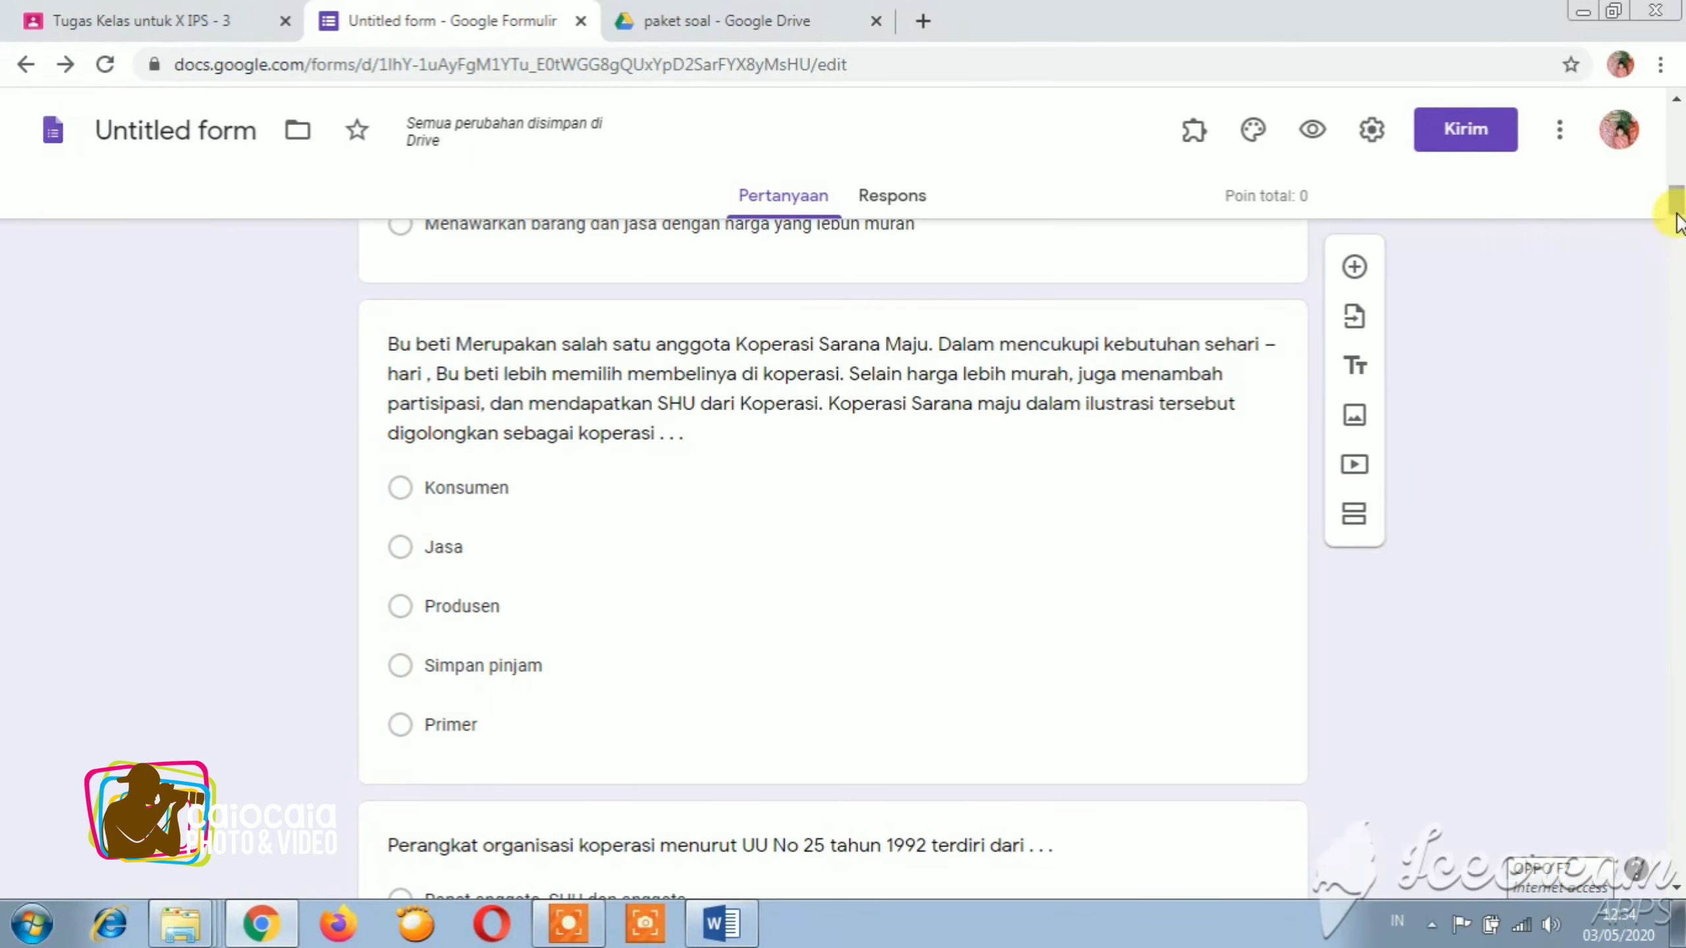
{"action": "left_click_drag", "start_coordinate": [1677, 219], "coordinate": [1678, 130]}
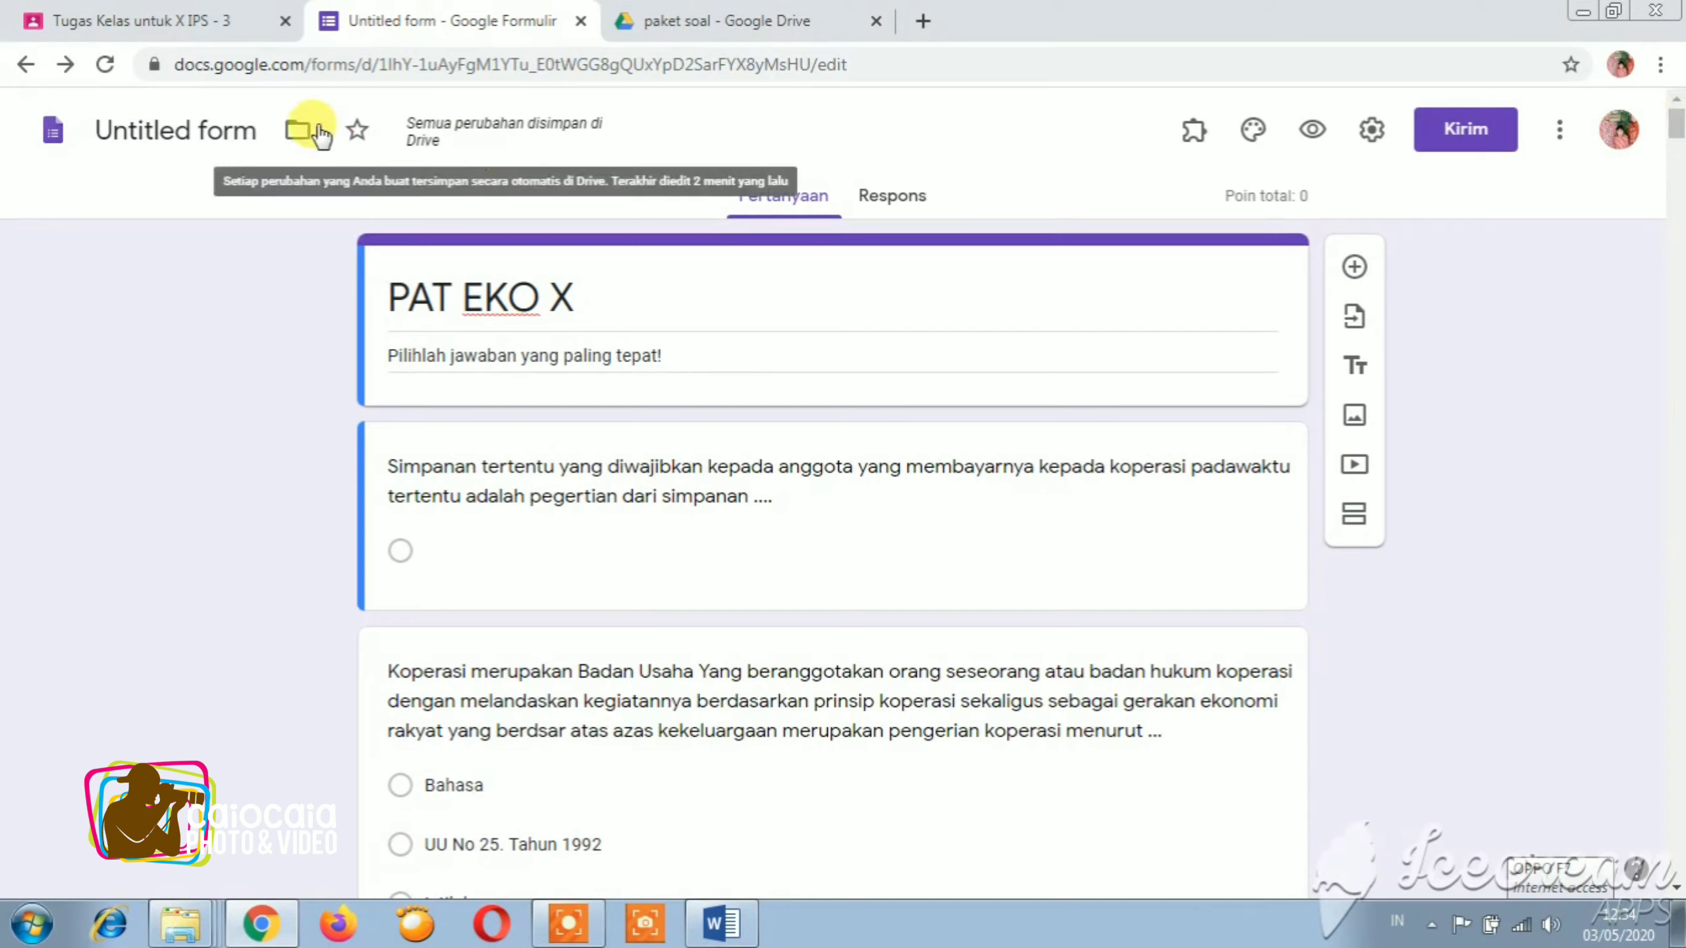
Rename the form file as PAT EKO X.
{"action": "triple_click", "coordinate": [257, 128]}
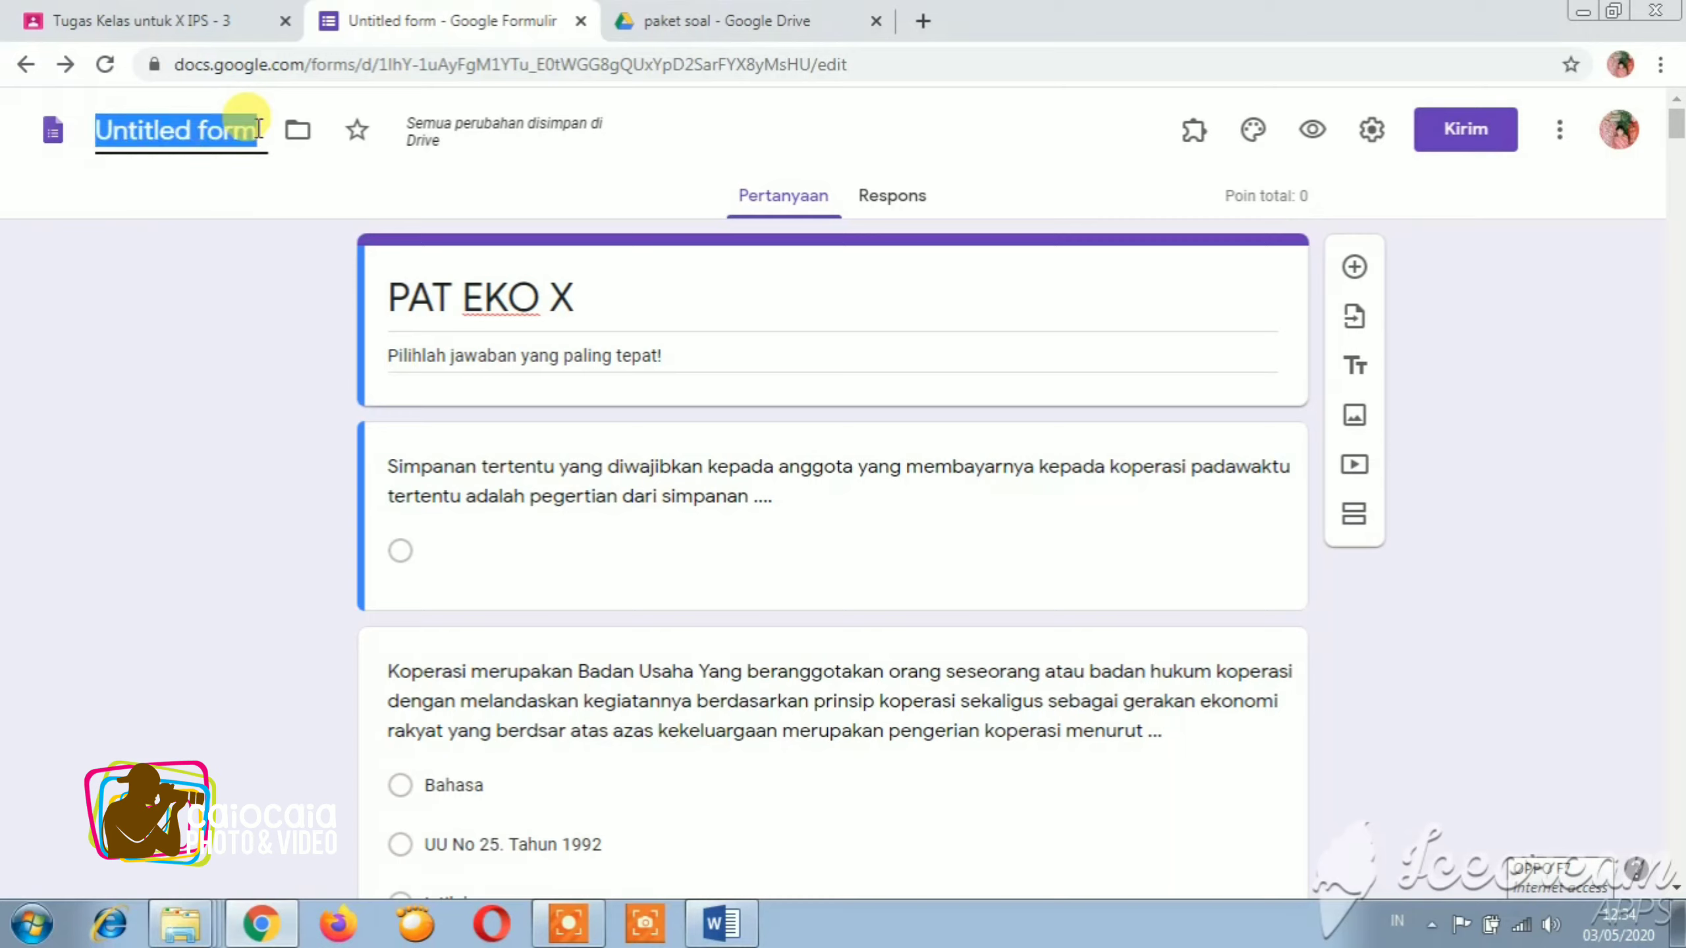
{"action": "type", "text": "P"}
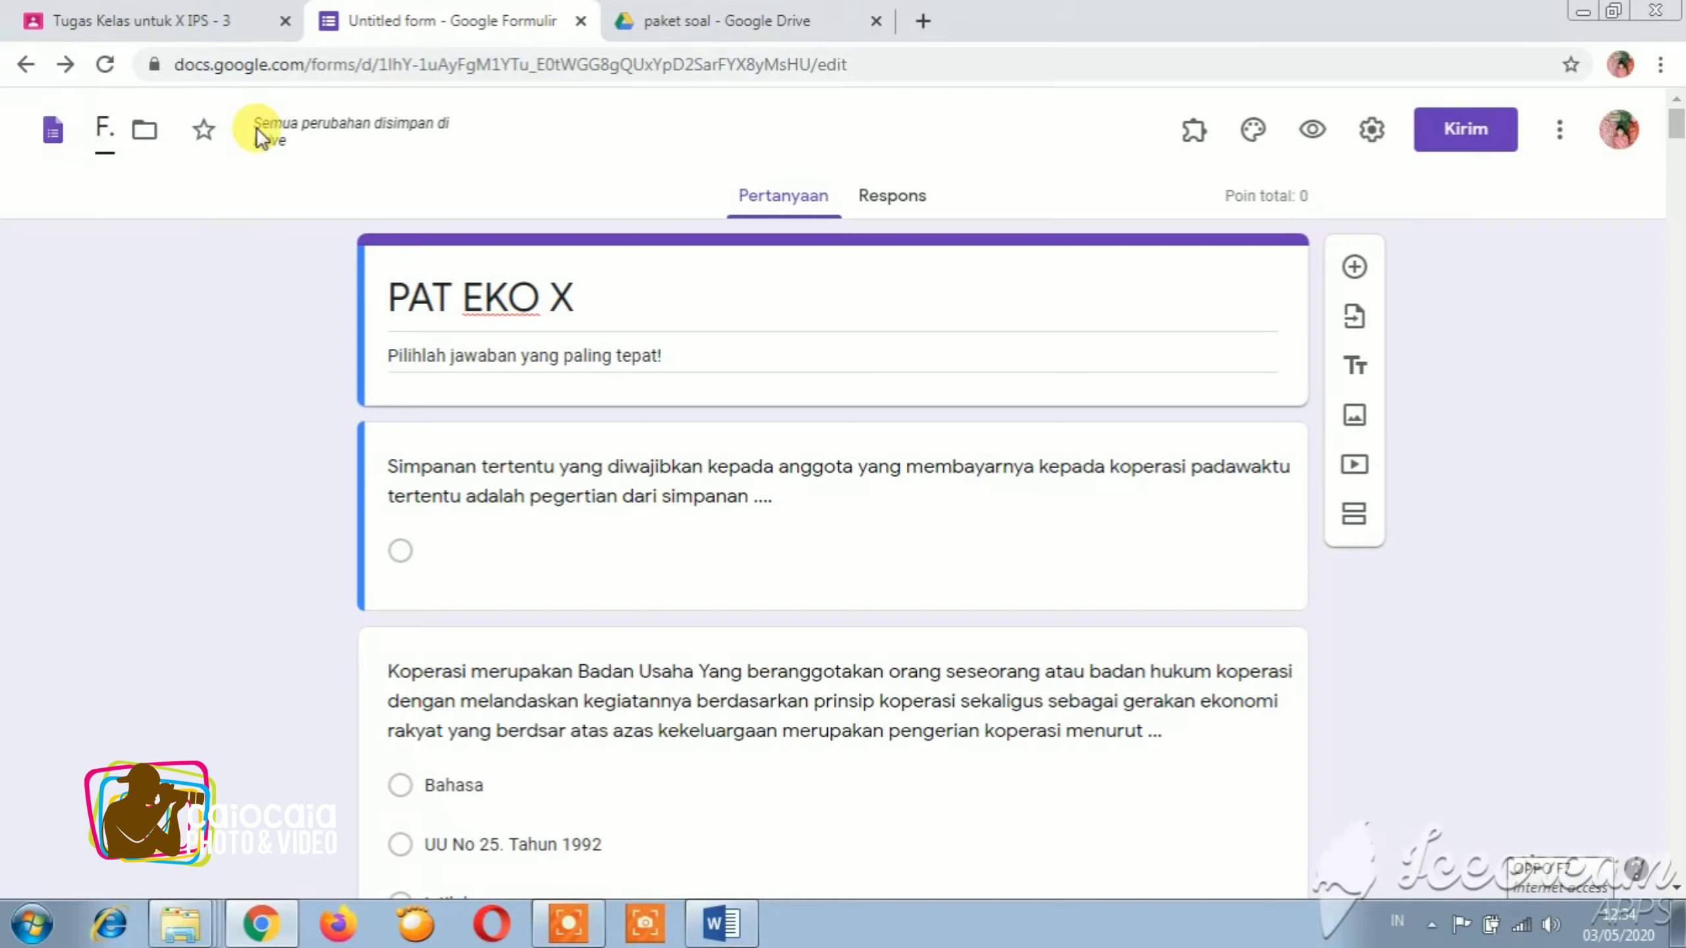
{"action": "type", "text": "AT EKO X"}
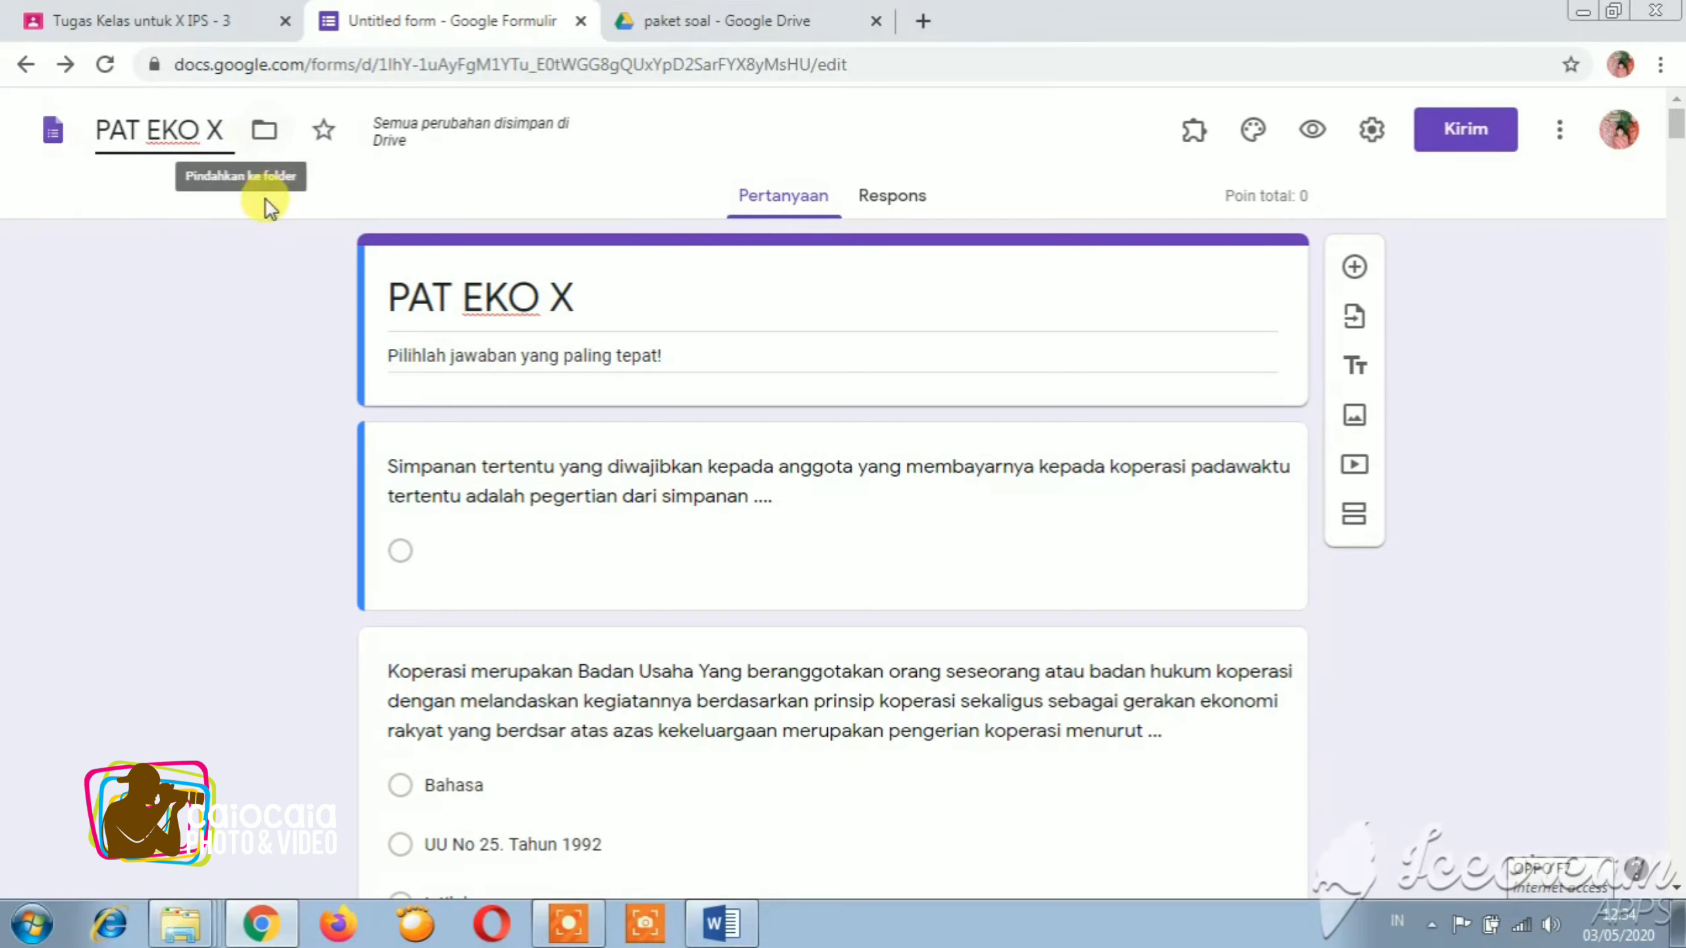
{"action": "left_click", "coordinate": [724, 327]}
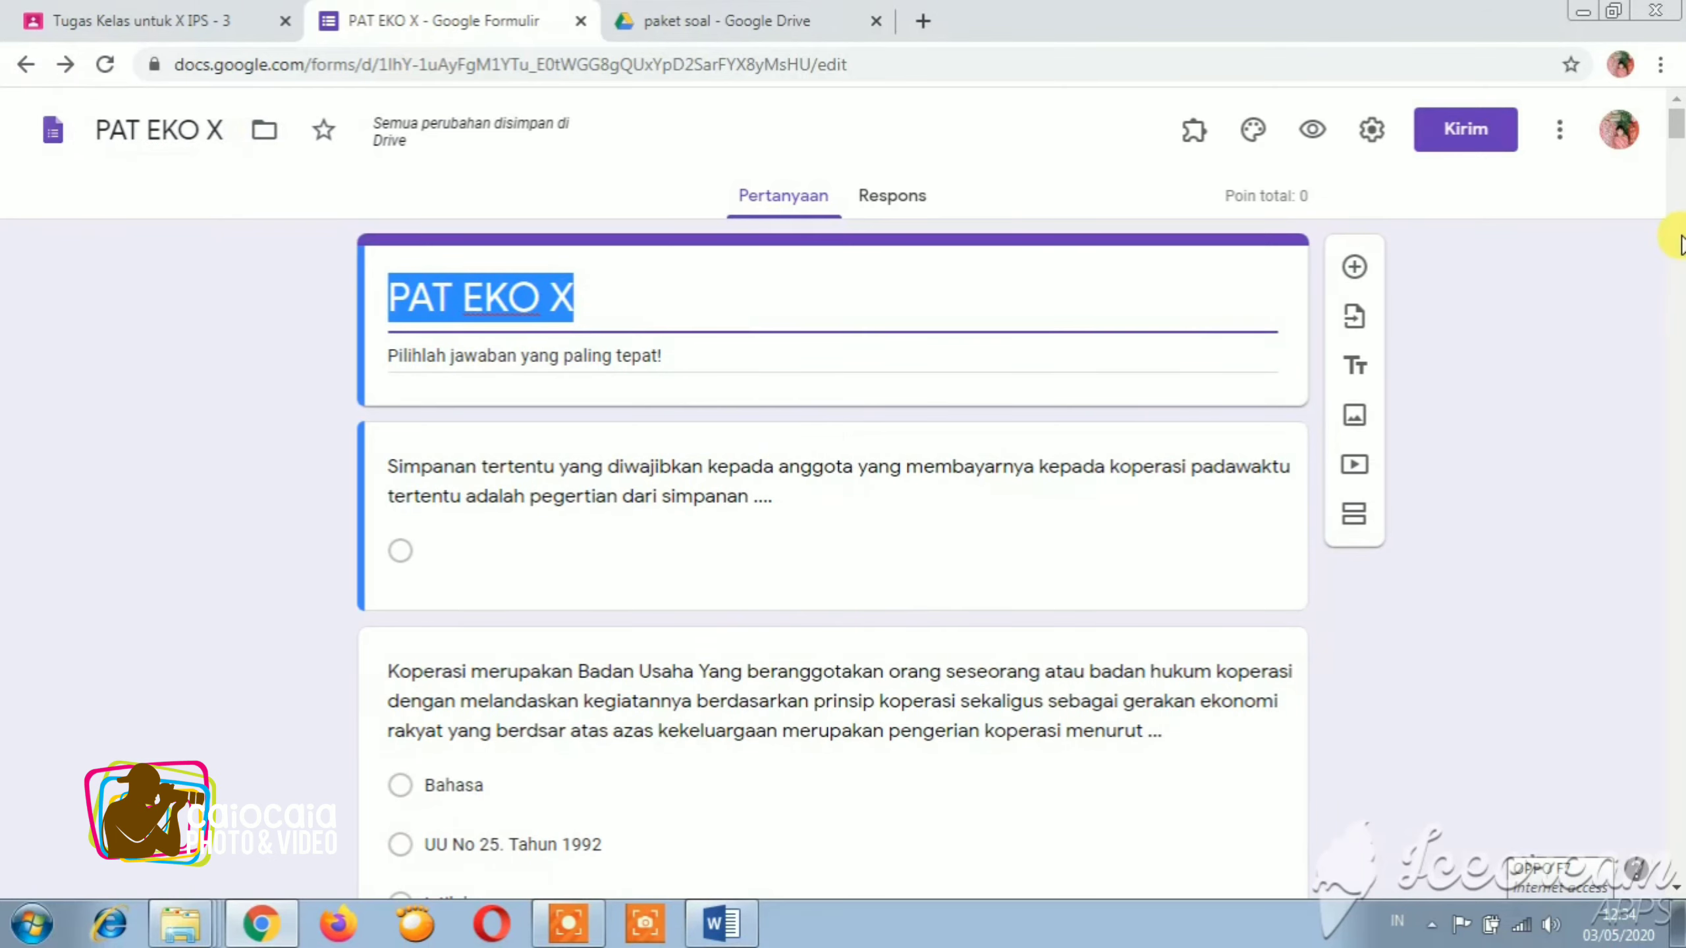
Open the first question's blank answer option for editing and leave it without entering any text.
{"action": "scroll", "coordinate": [1673, 125], "scroll_direction": "down", "scroll_amount": 3}
{"action": "scroll", "coordinate": [1673, 125], "scroll_direction": "up", "scroll_amount": 3}
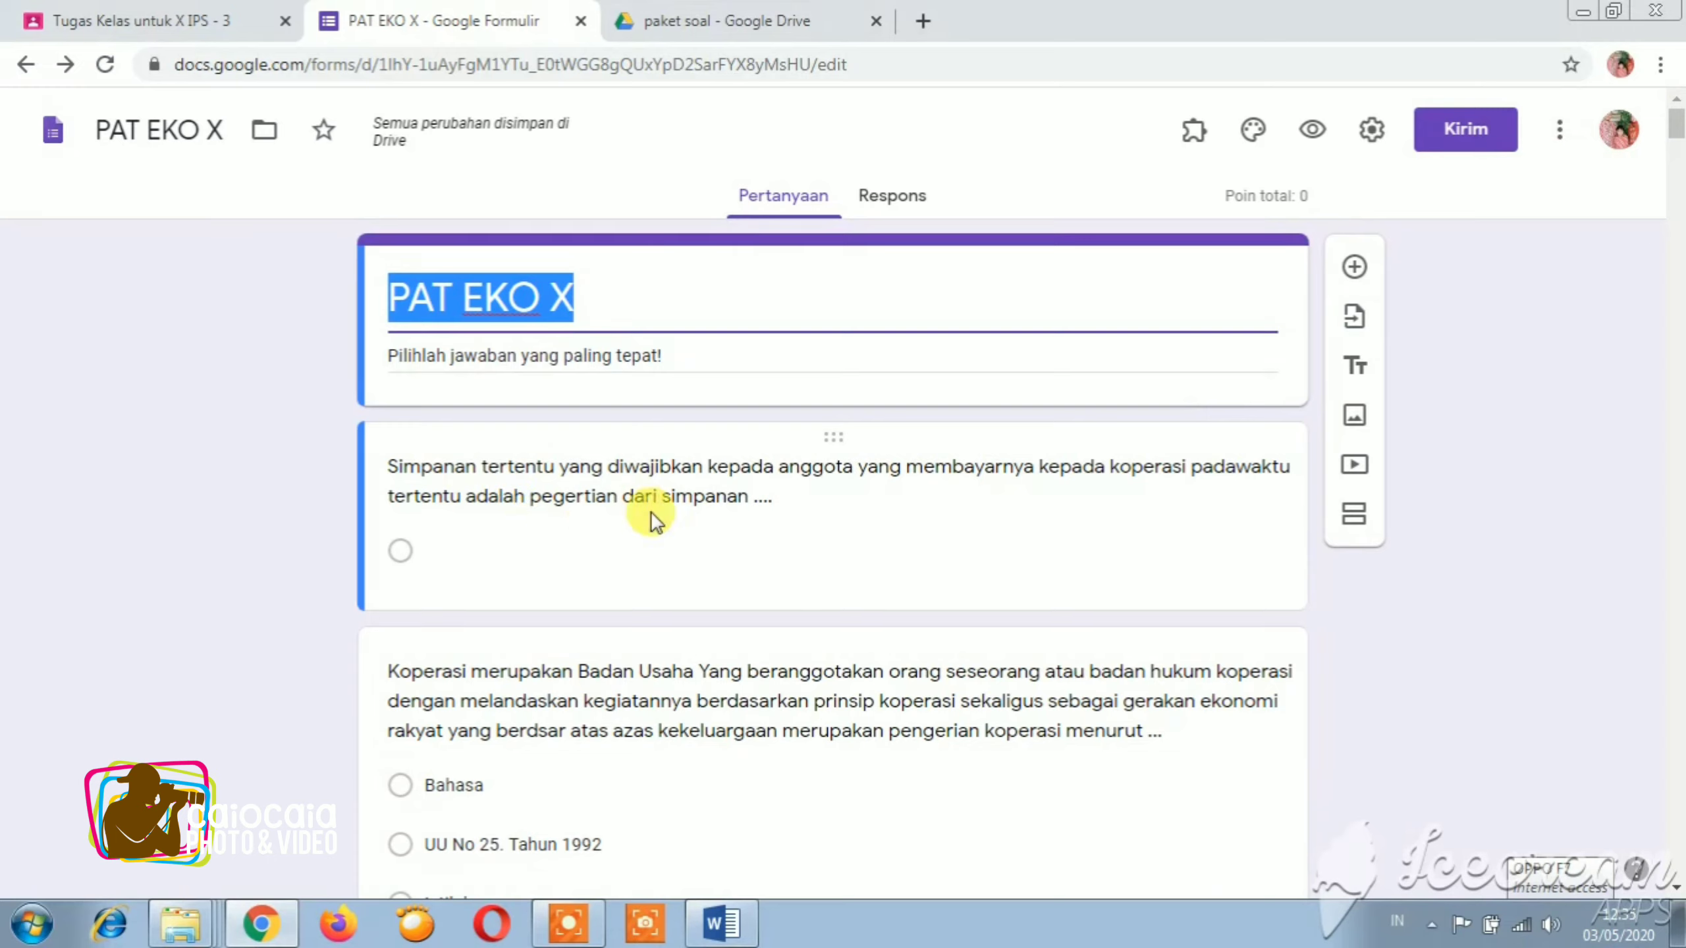
{"action": "left_click", "coordinate": [524, 568]}
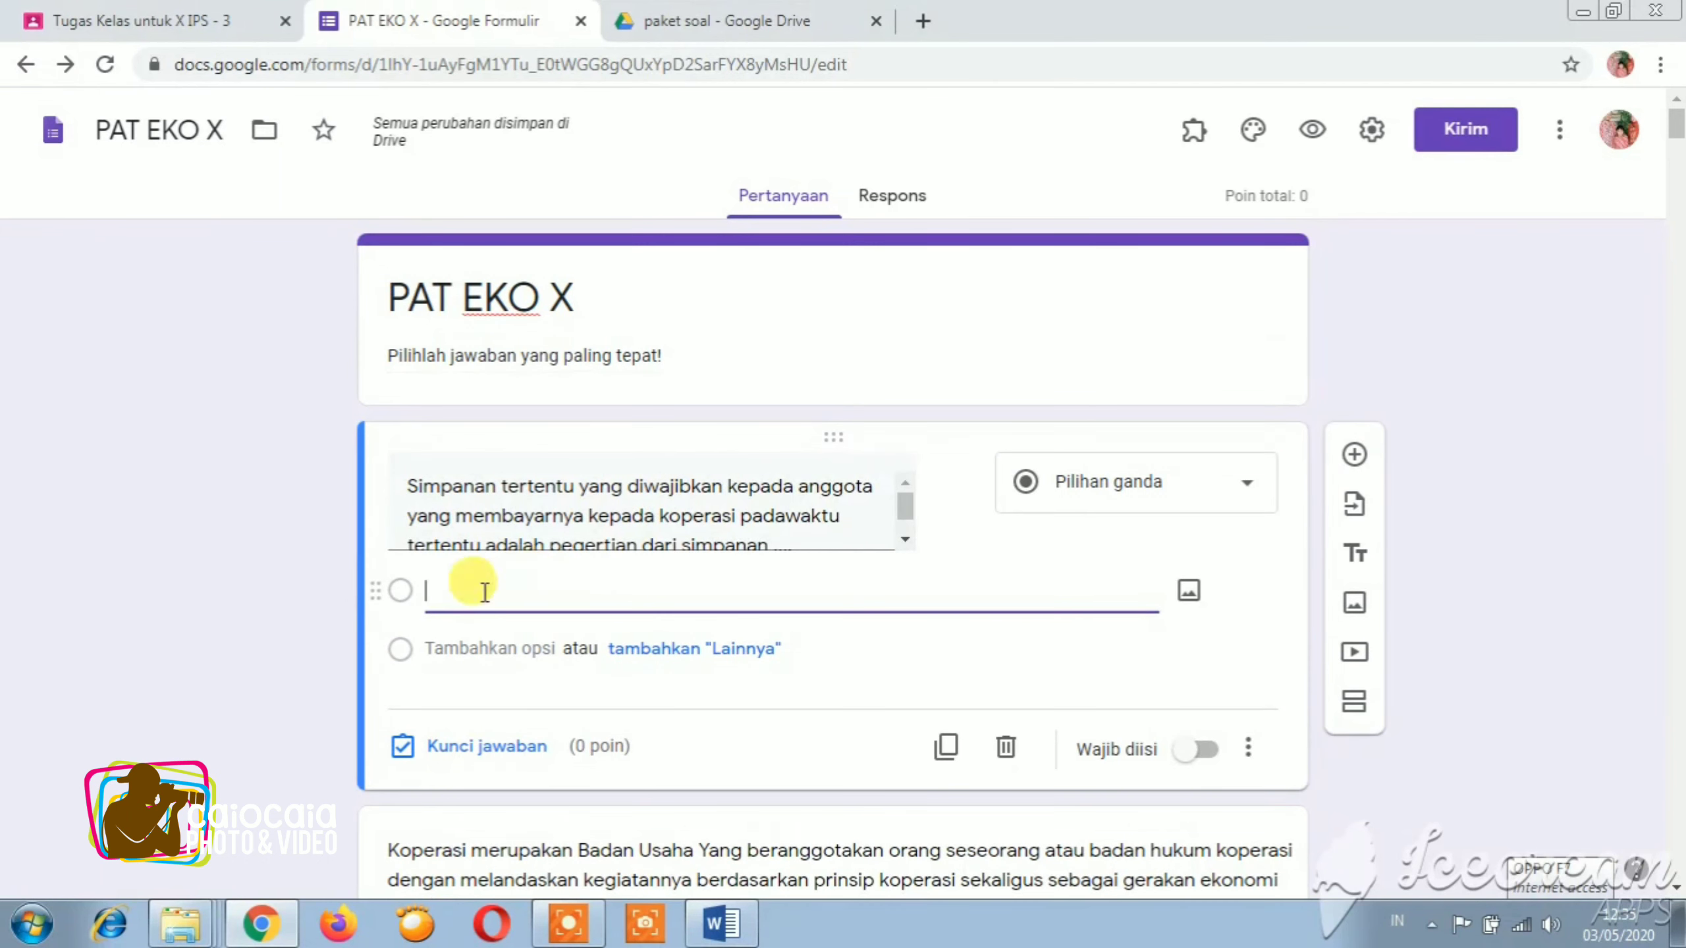
{"action": "left_click", "coordinate": [298, 589]}
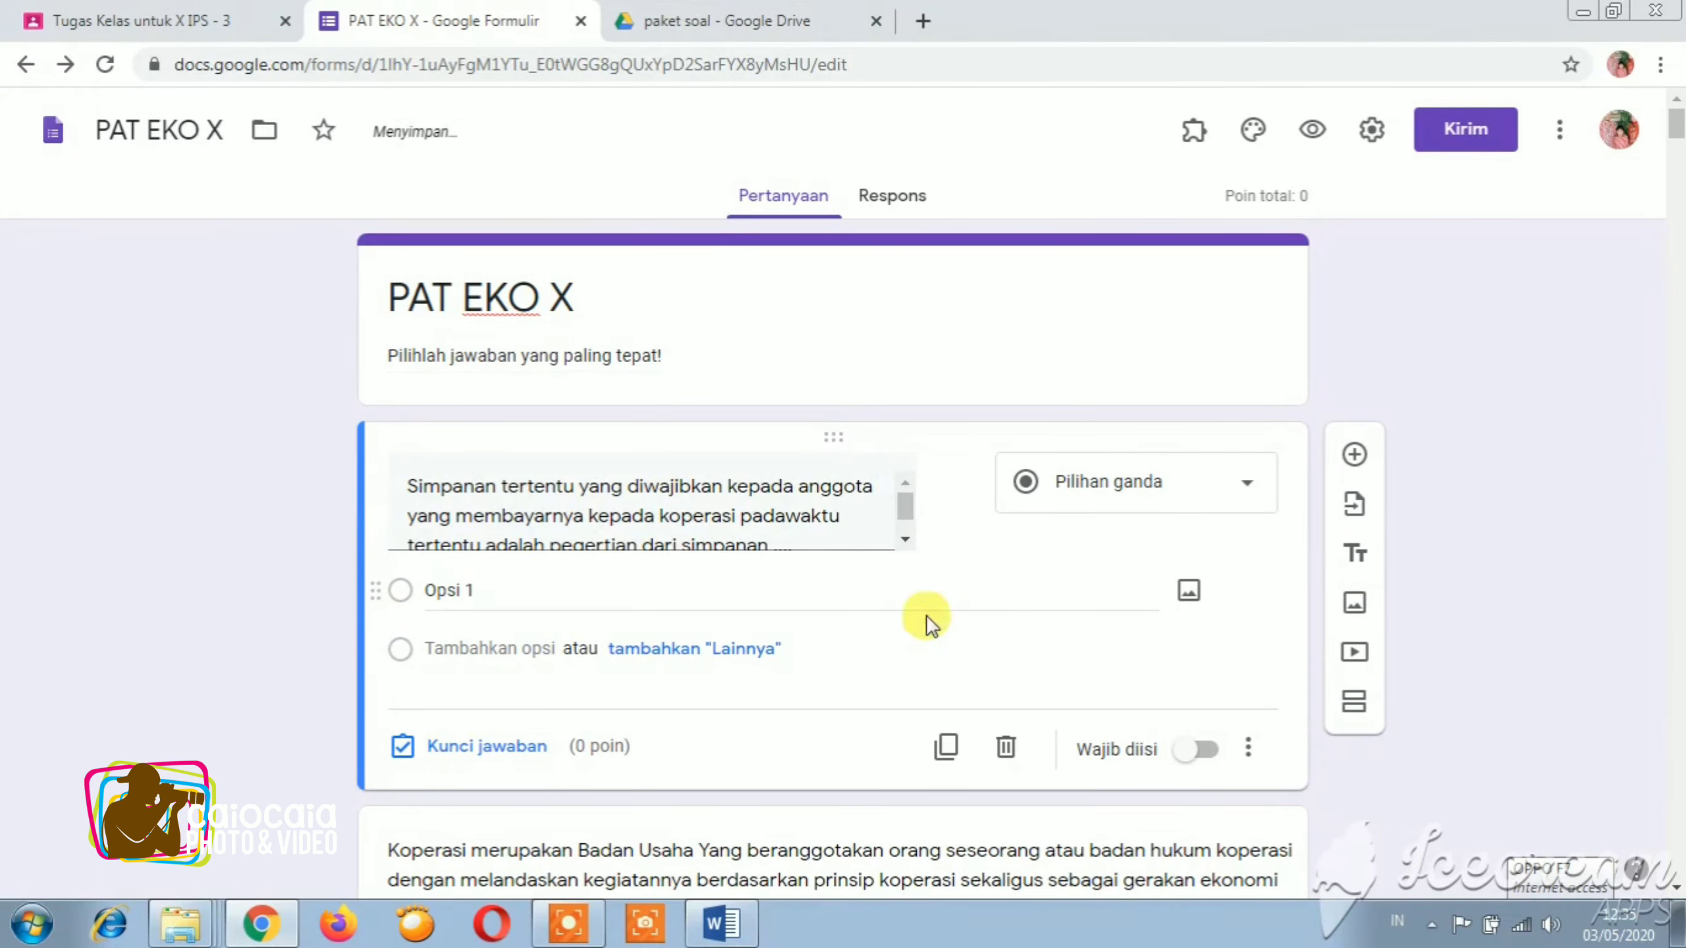
Open the answer key of the second question and mark UU No 25. Tahun 1992 as the correct answer.
{"action": "left_click_drag", "start_coordinate": [1669, 129], "coordinate": [1677, 156]}
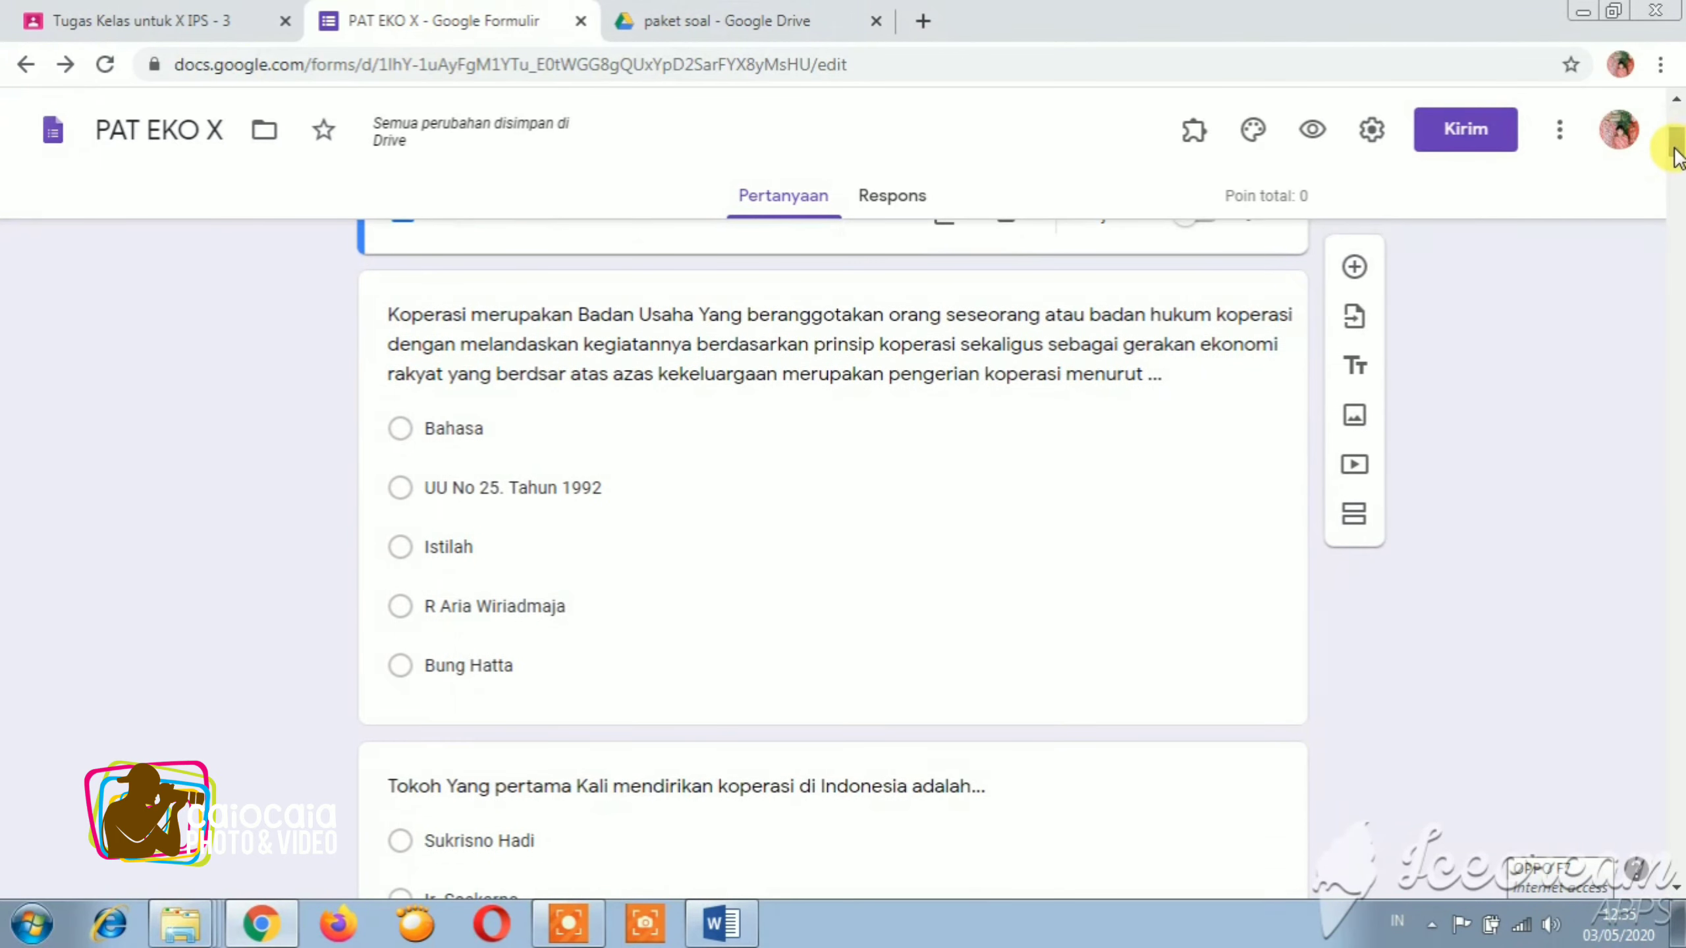
{"action": "left_click", "coordinate": [600, 707]}
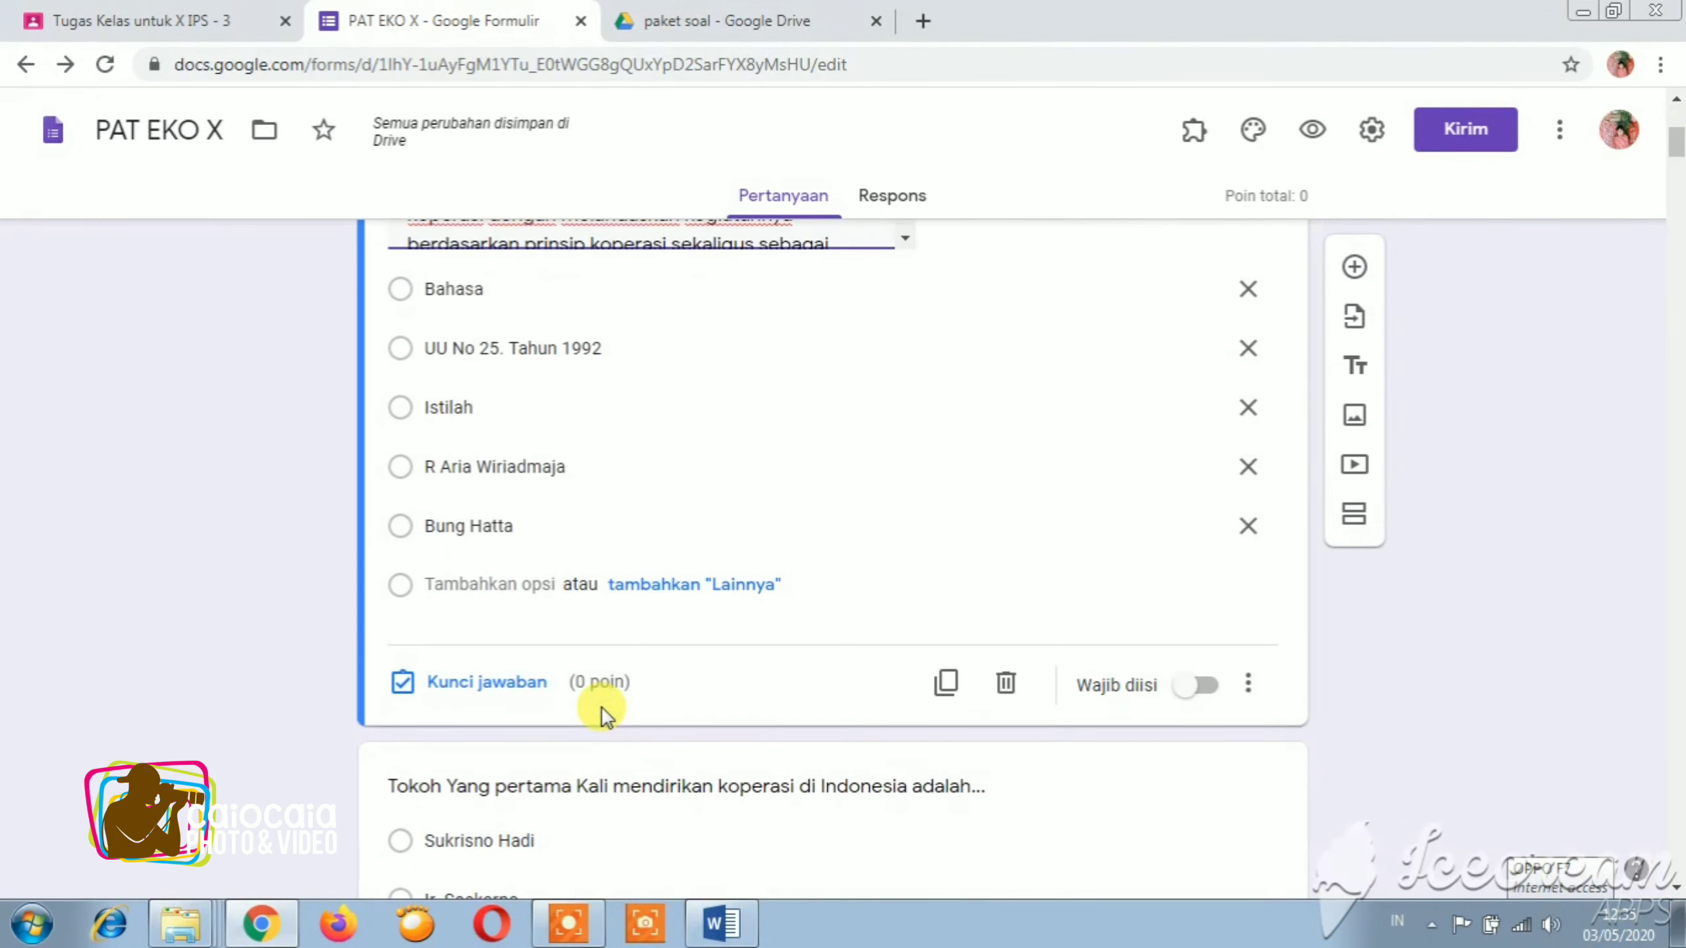
{"action": "left_click", "coordinate": [489, 685]}
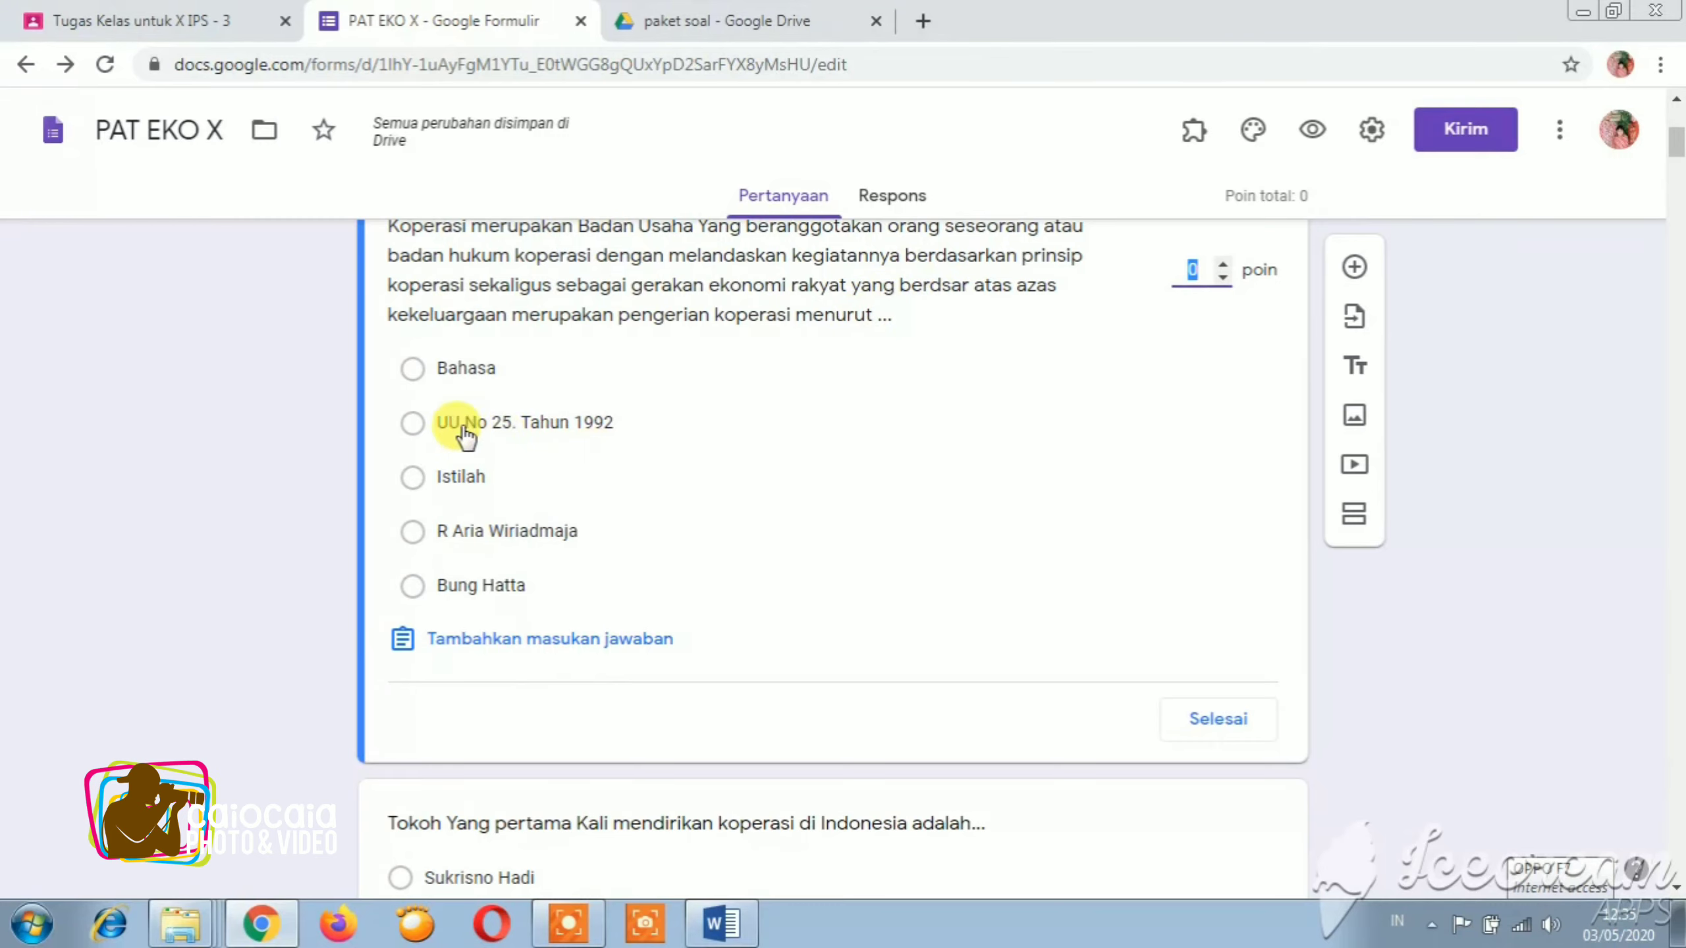
{"action": "left_click", "coordinate": [425, 425]}
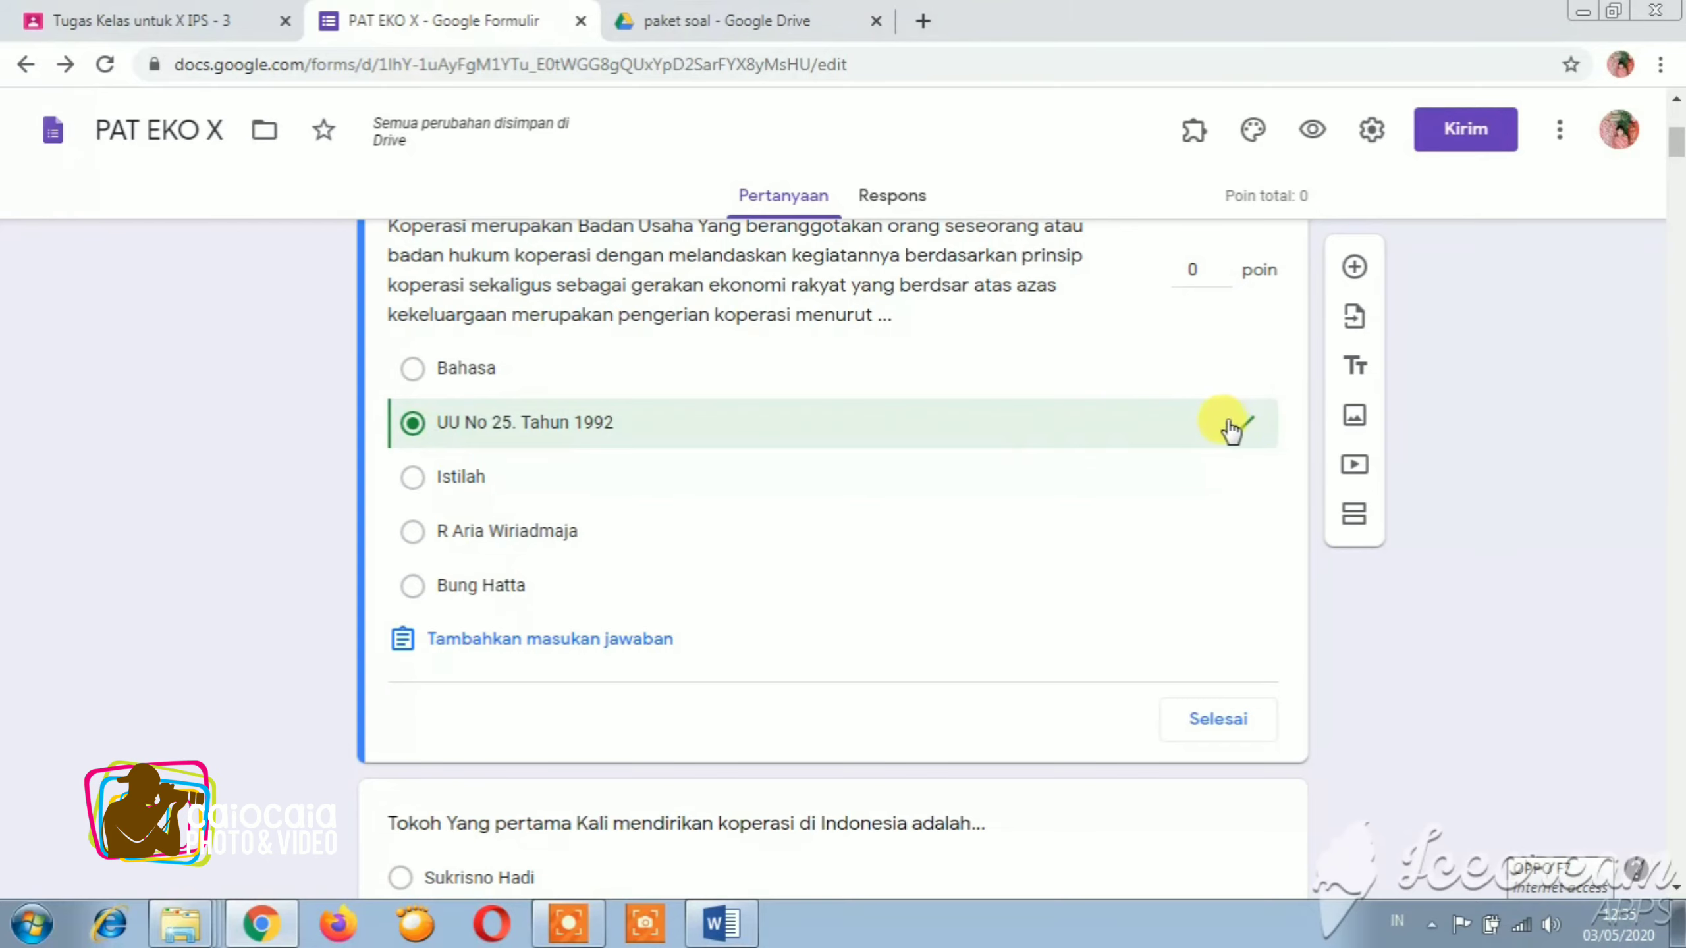
Set the second question's score to 2 points and finish its answer key.
{"action": "left_click", "coordinate": [1197, 269]}
{"action": "key", "text": "BackSpace"}
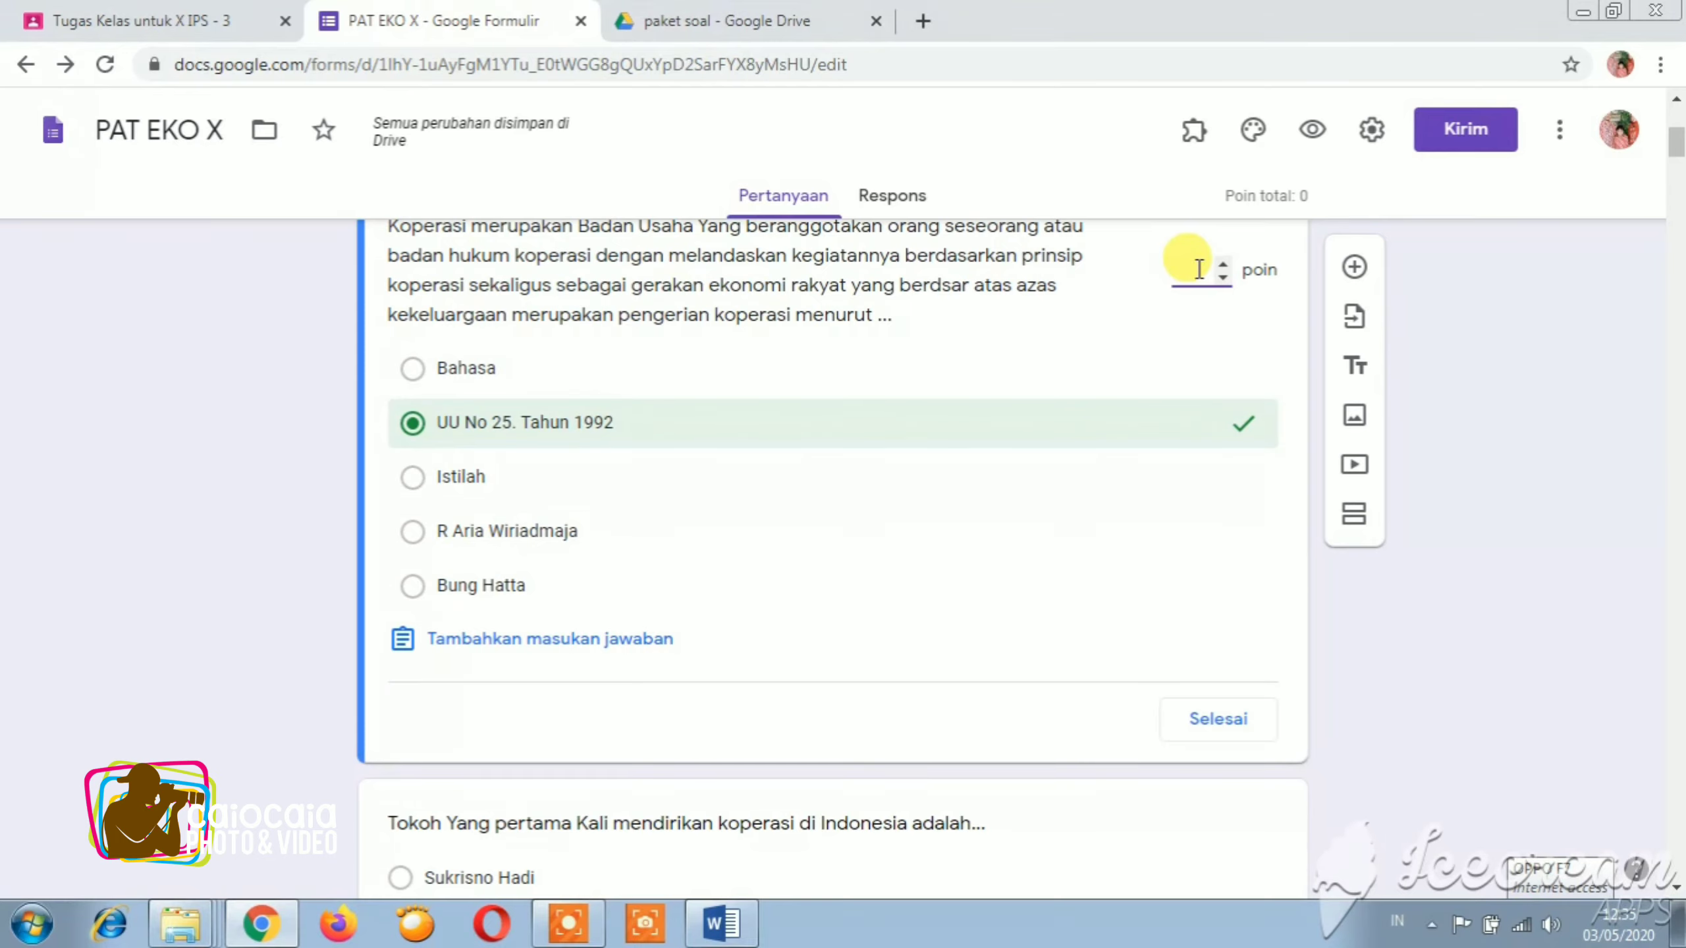
{"action": "type", "text": "2"}
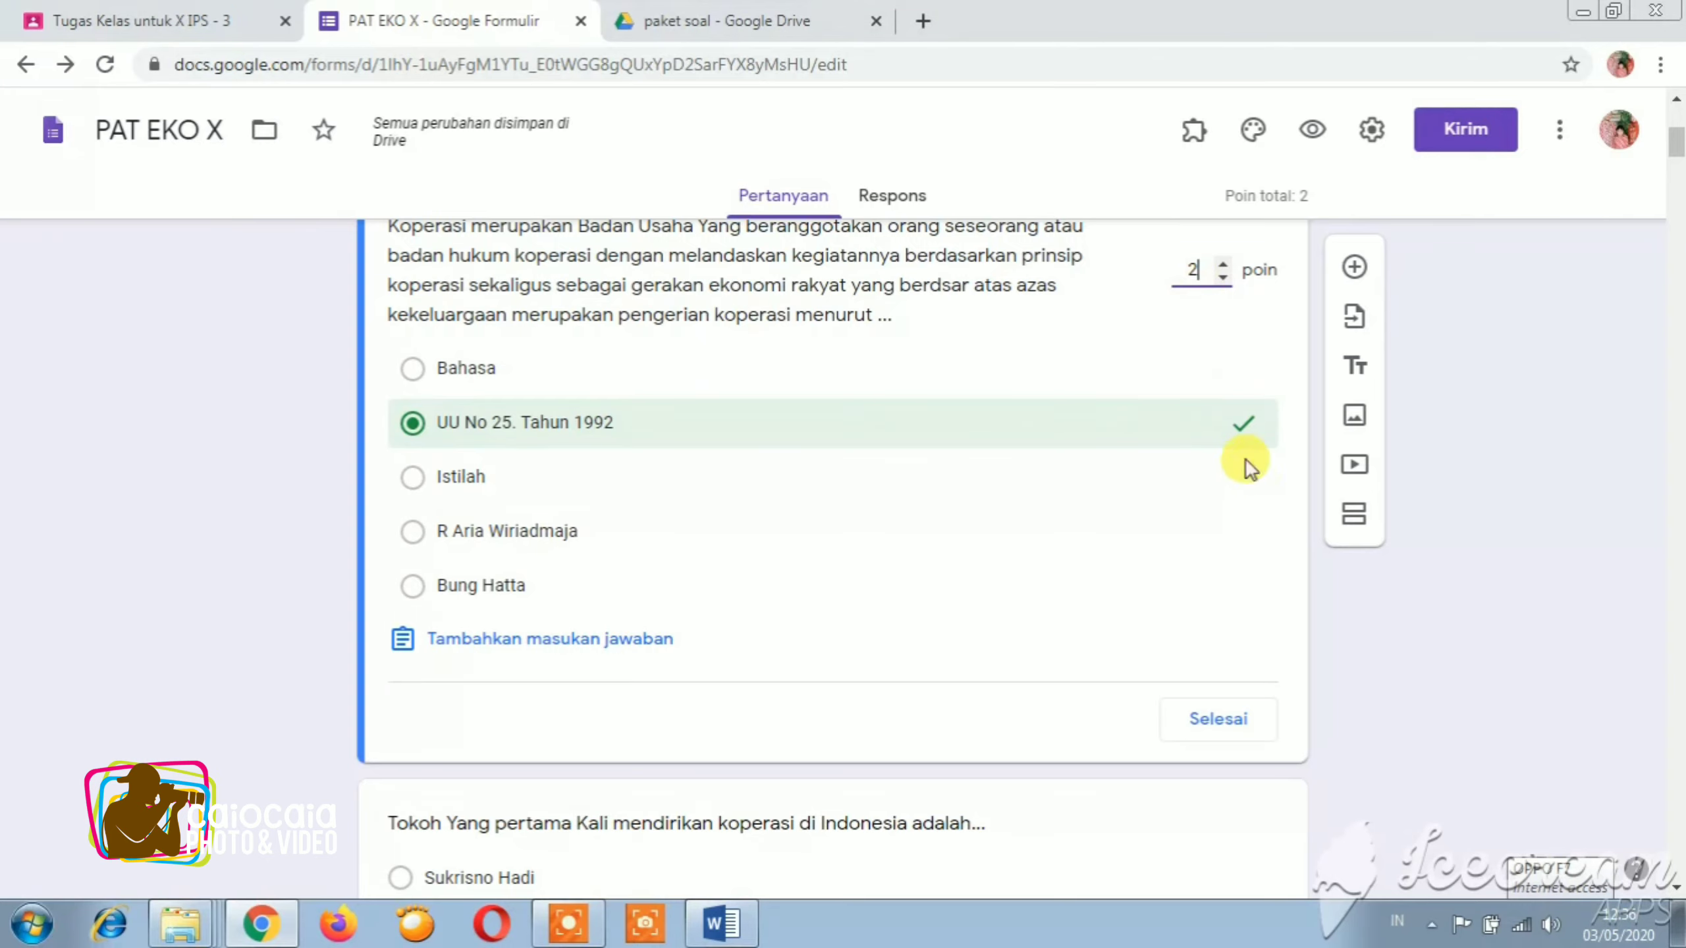
{"action": "left_click", "coordinate": [1347, 728]}
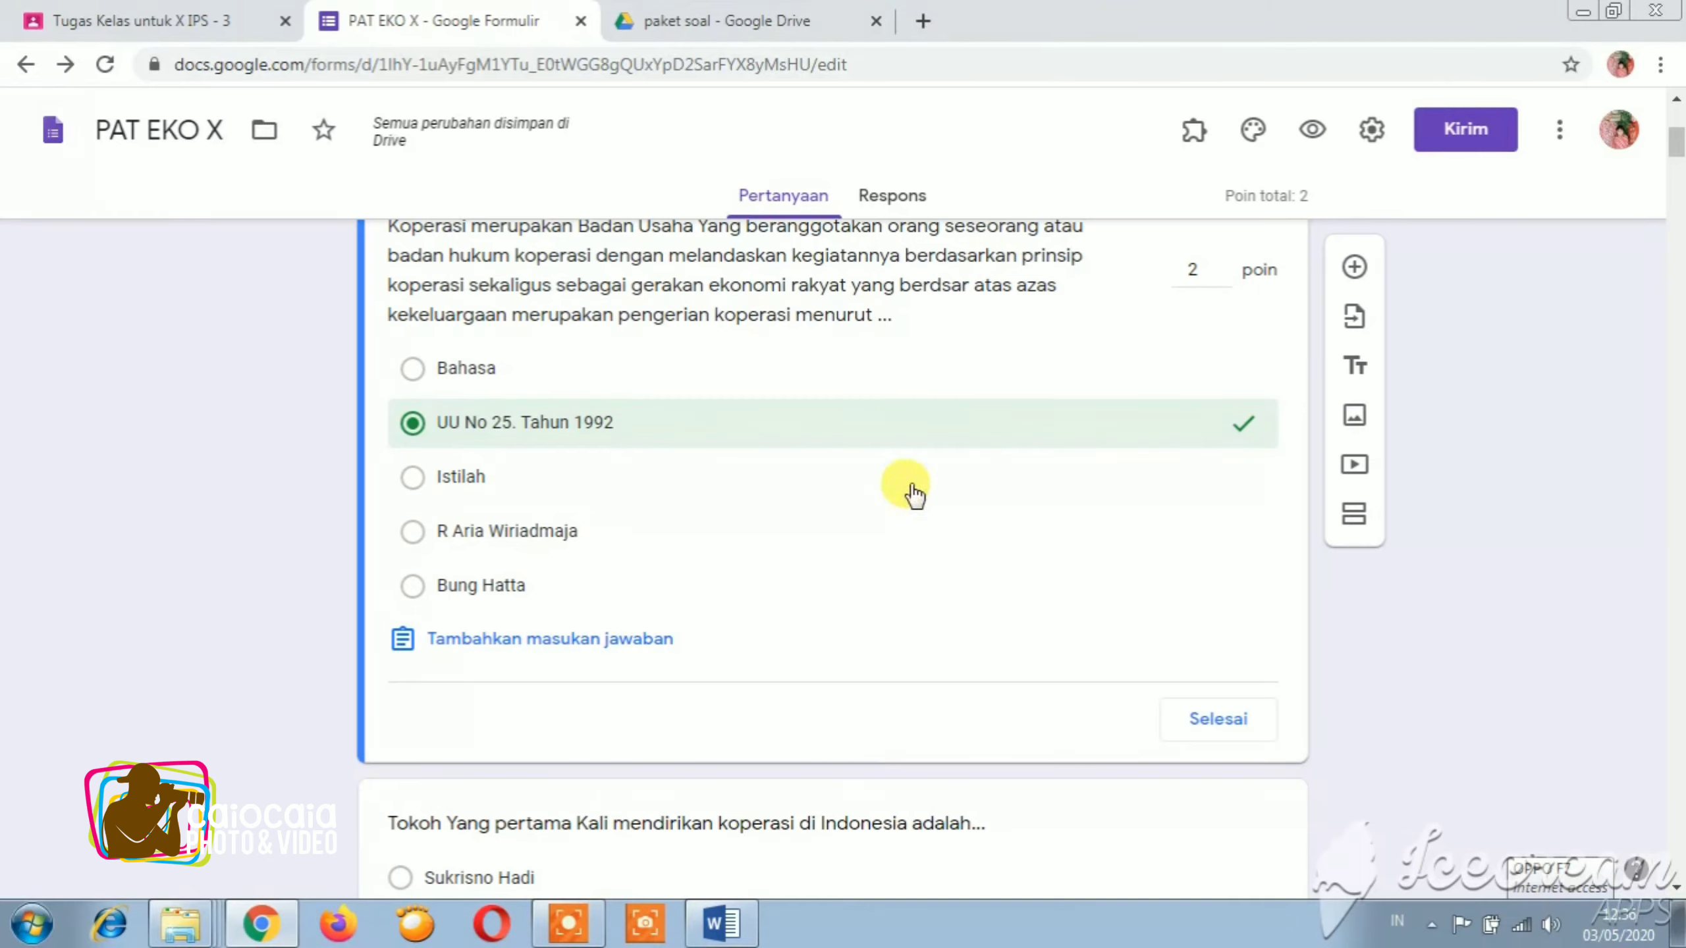
{"action": "left_click", "coordinate": [1208, 718]}
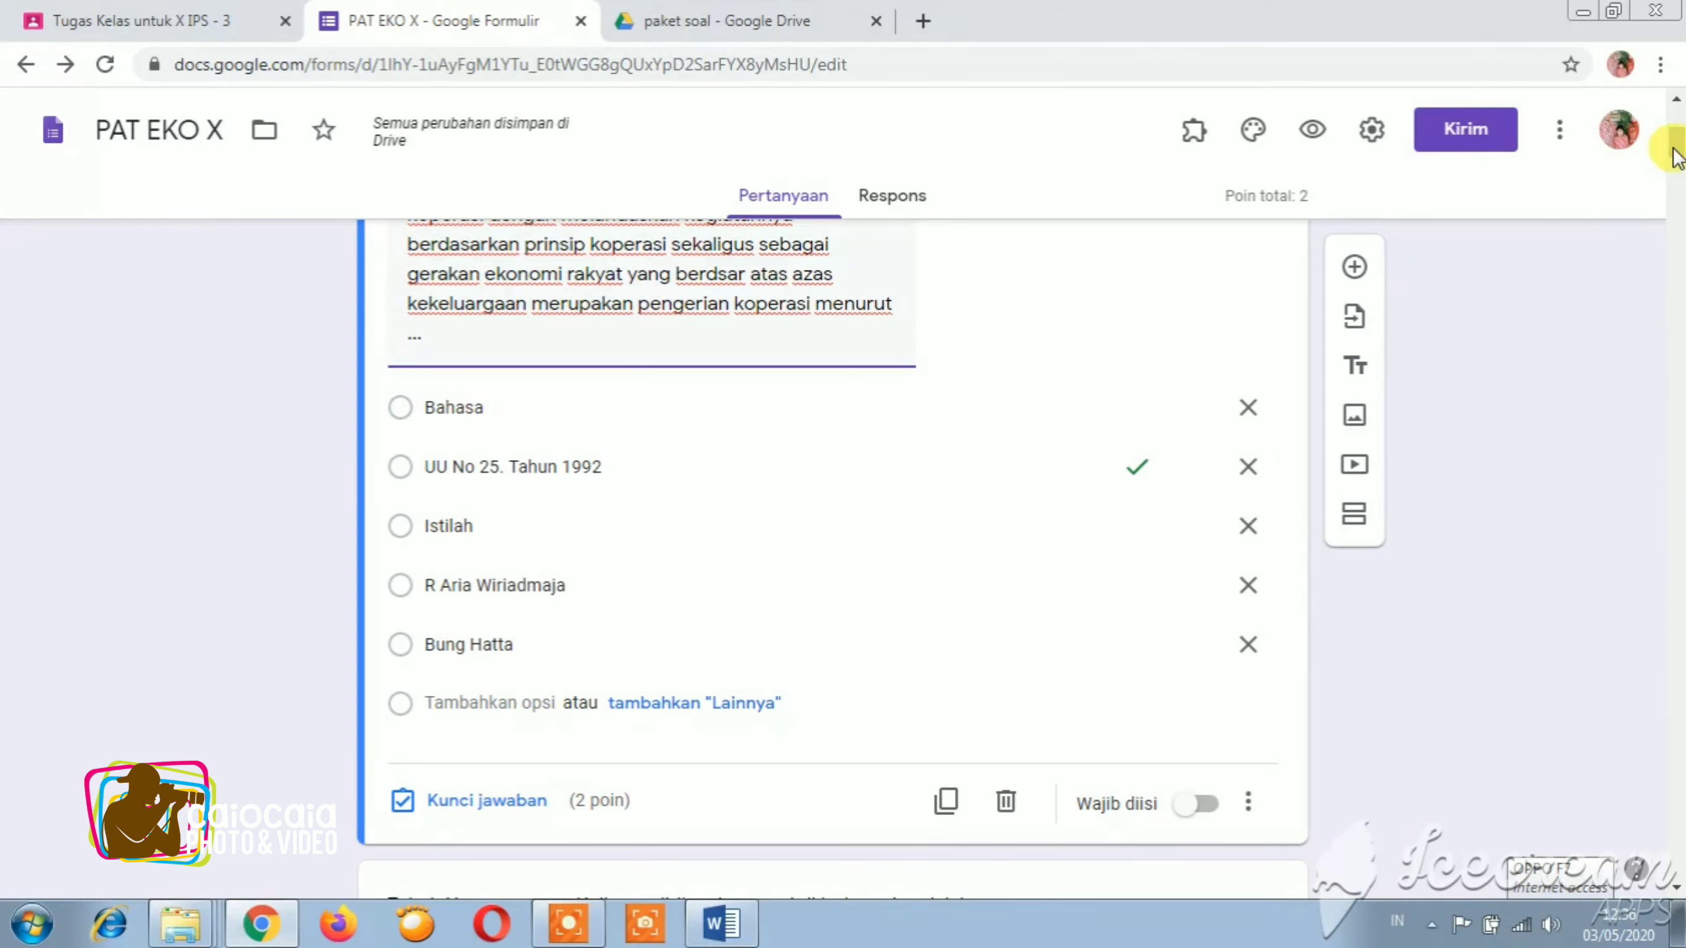
Return to the start of the form, then close it and go back to the PAT EKO X assignment in Google Classroom.
{"action": "left_click_drag", "start_coordinate": [1675, 156], "coordinate": [1674, 109]}
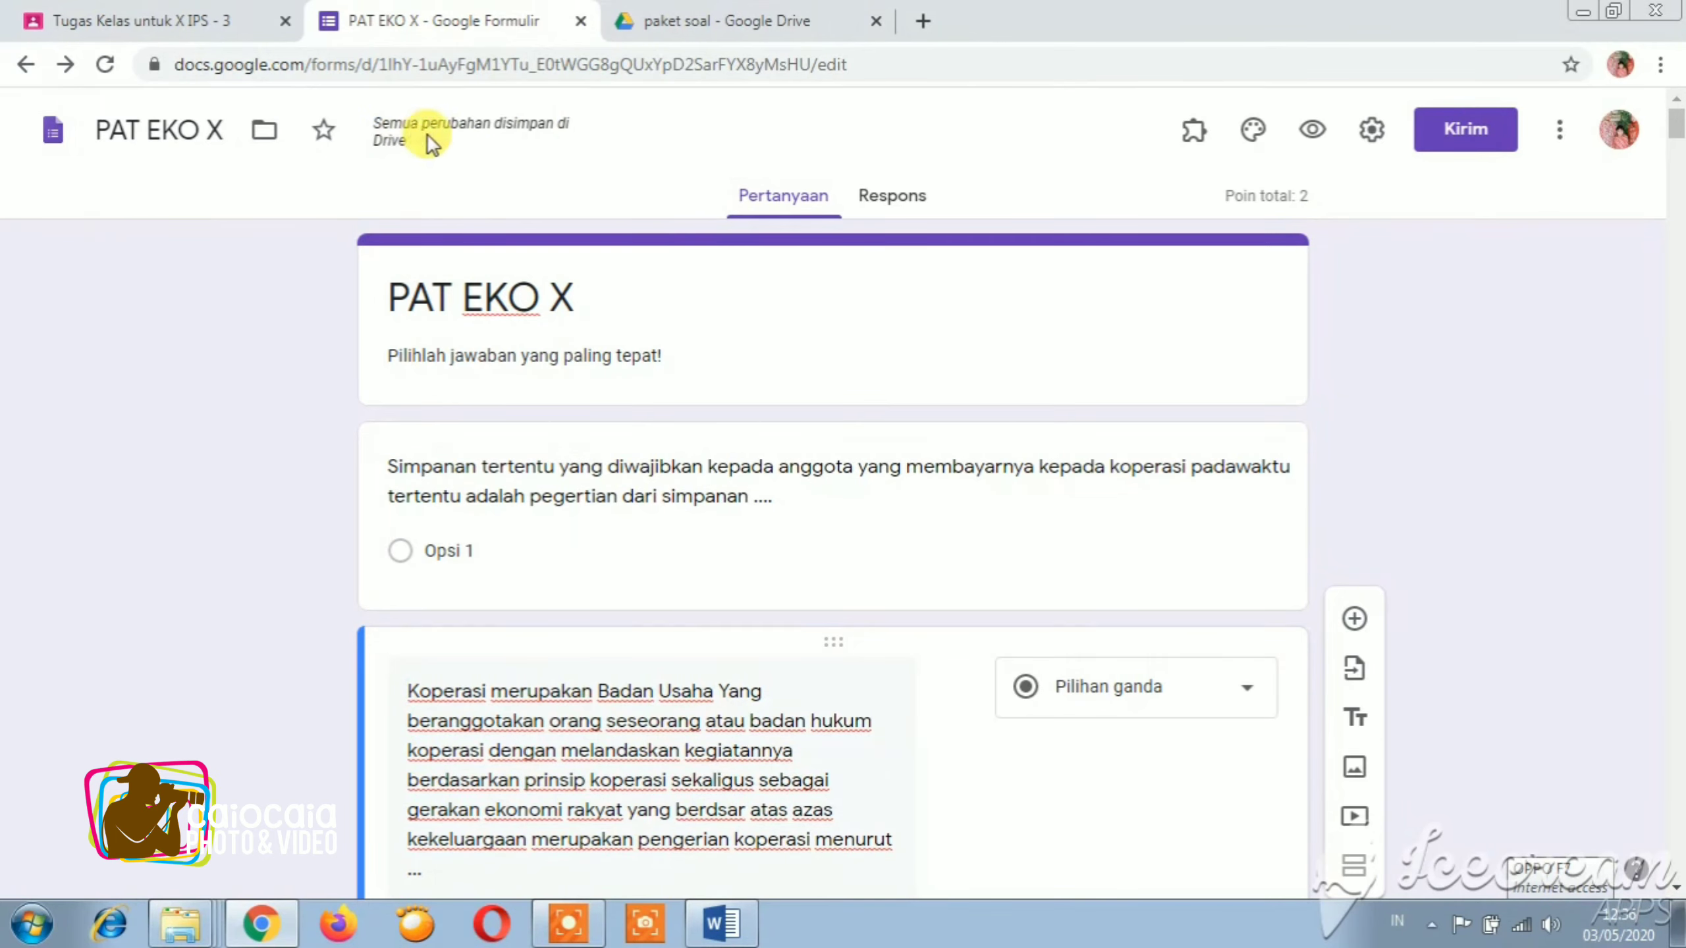
{"action": "left_click", "coordinate": [580, 22]}
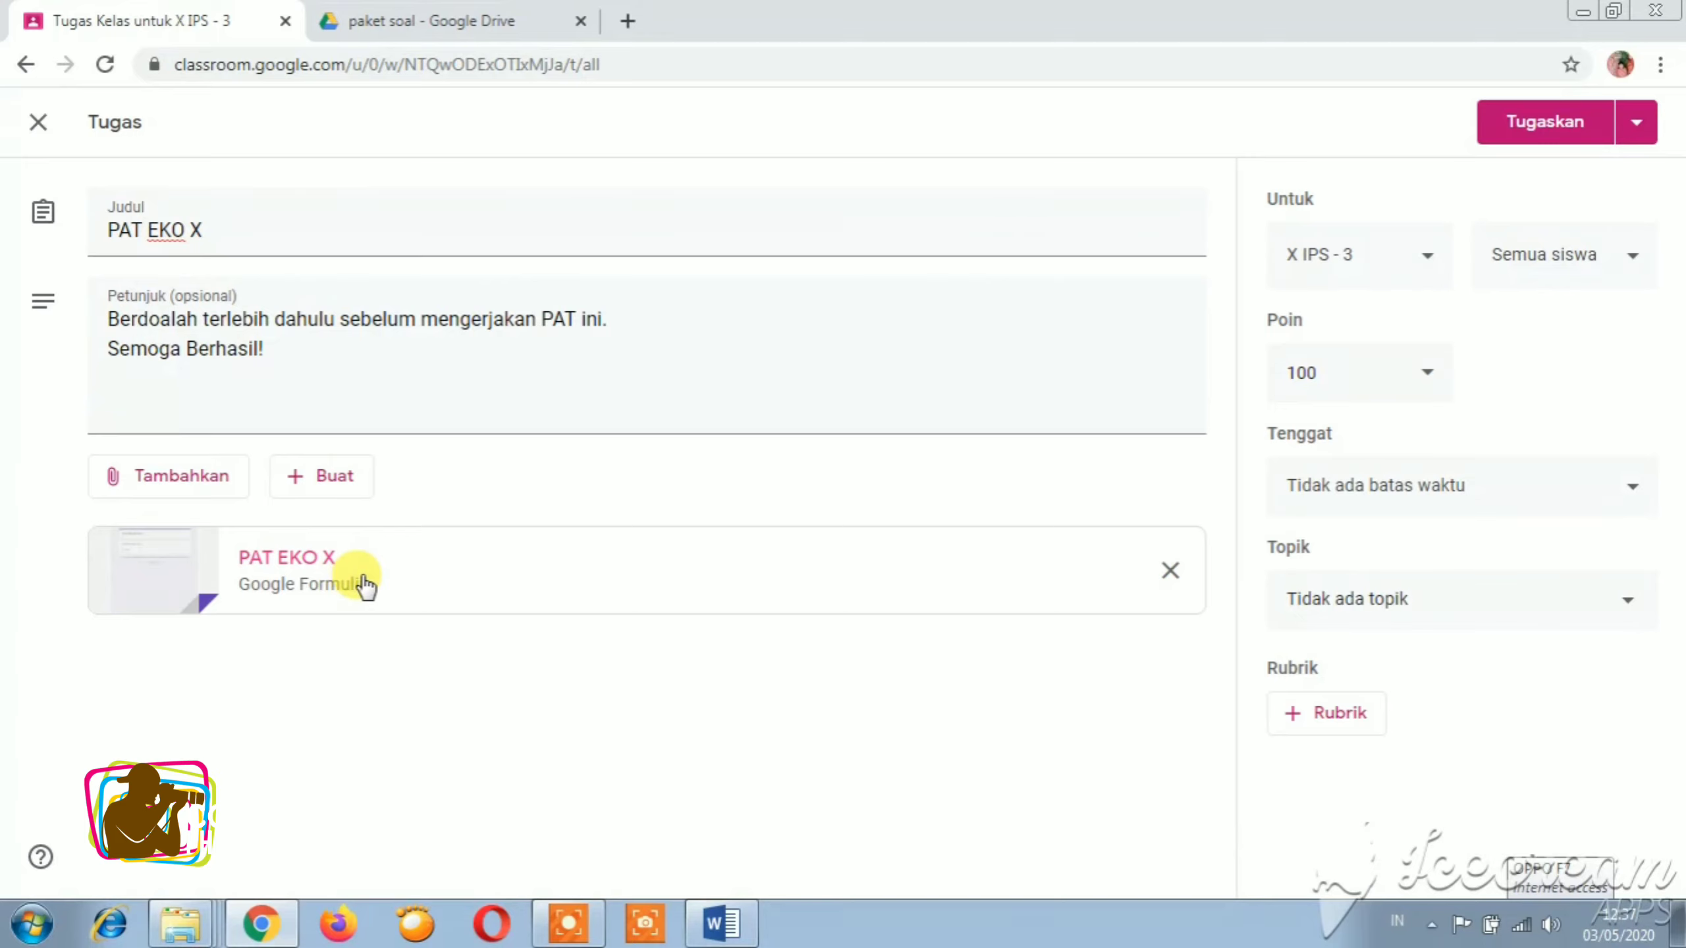
Try adding class X IPS - 4 to the assignment's recipients, and deselect it again.
{"action": "left_click", "coordinate": [1427, 261]}
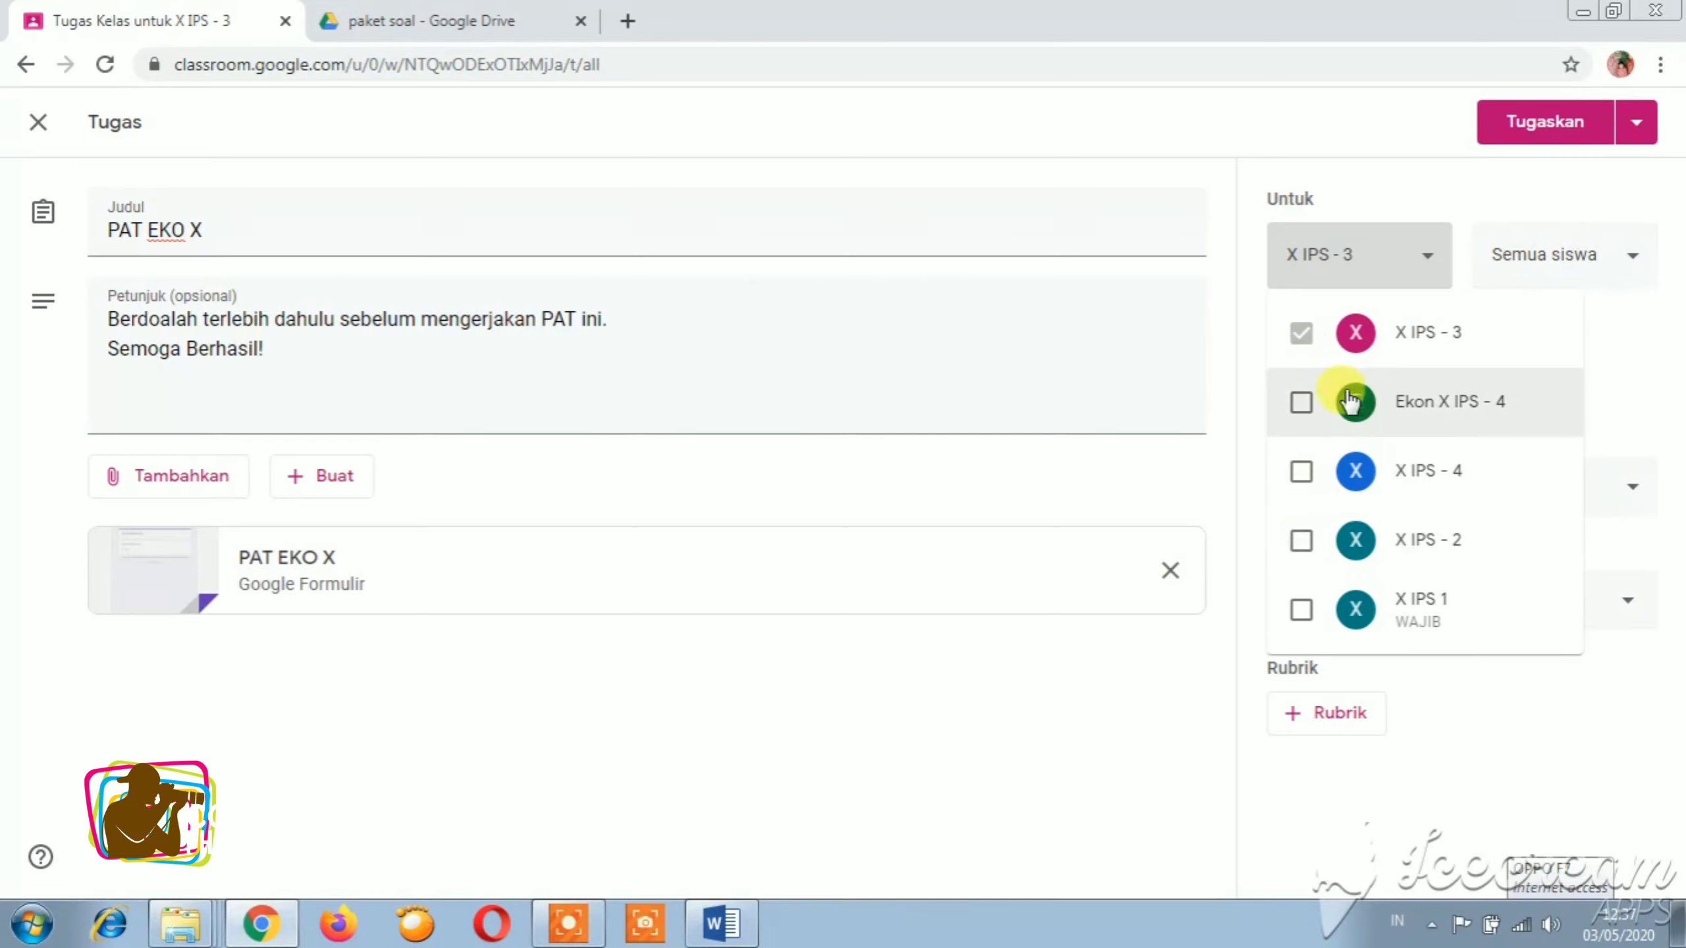
{"action": "left_click", "coordinate": [1302, 473]}
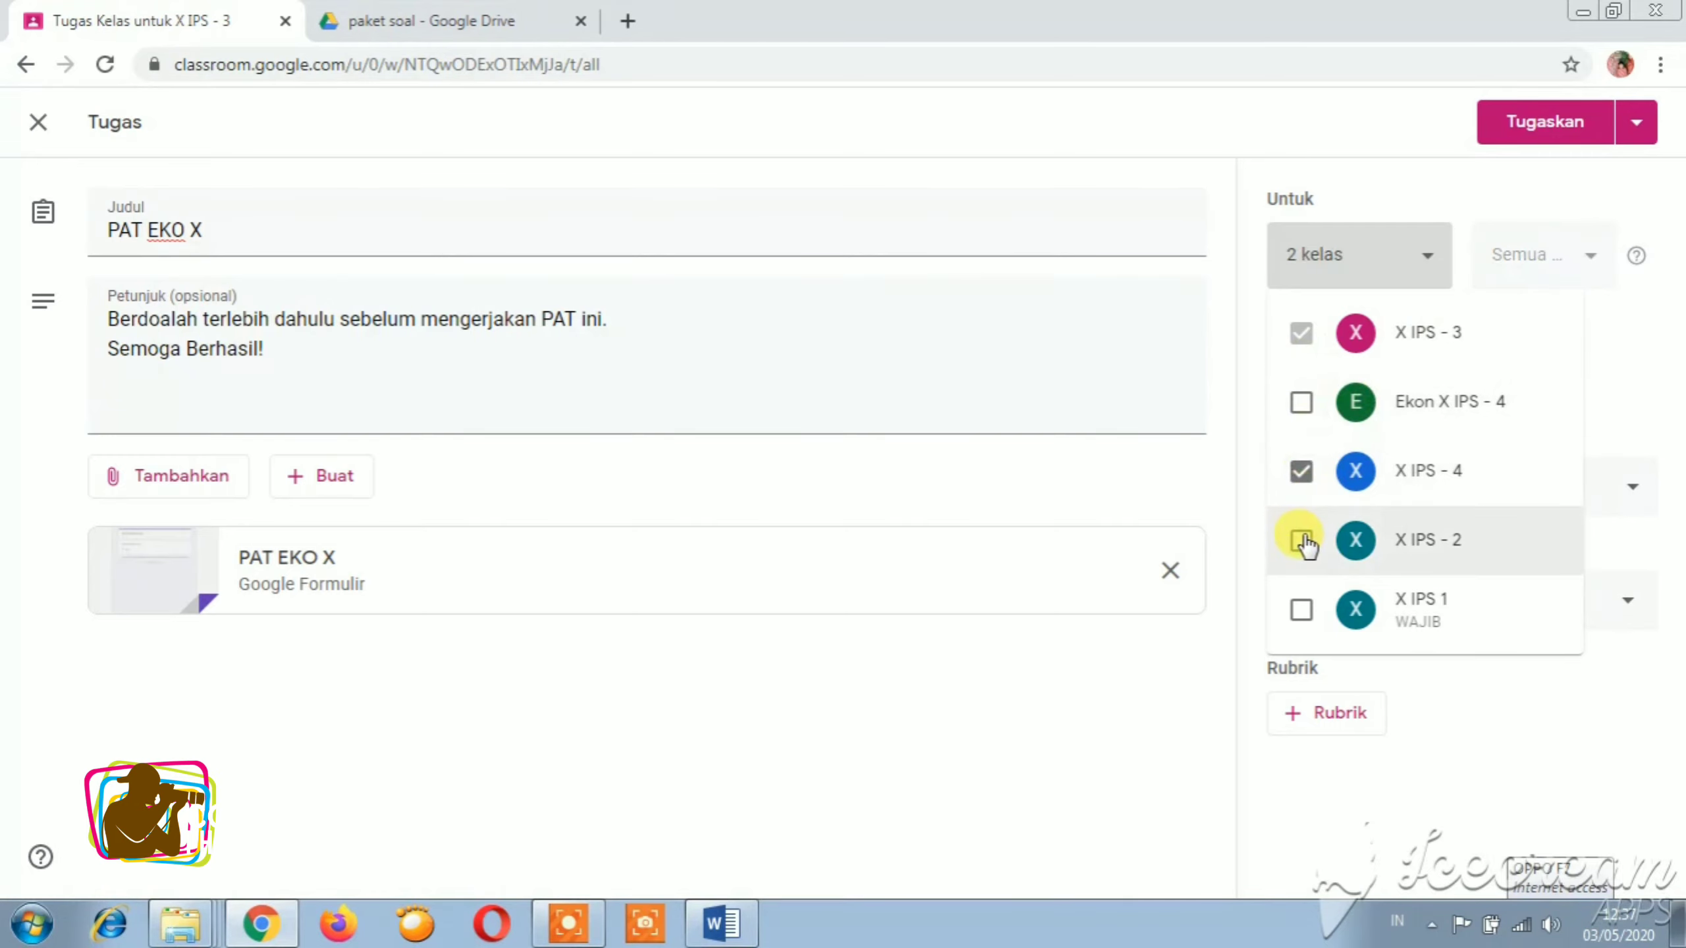
{"action": "left_click", "coordinate": [1302, 473]}
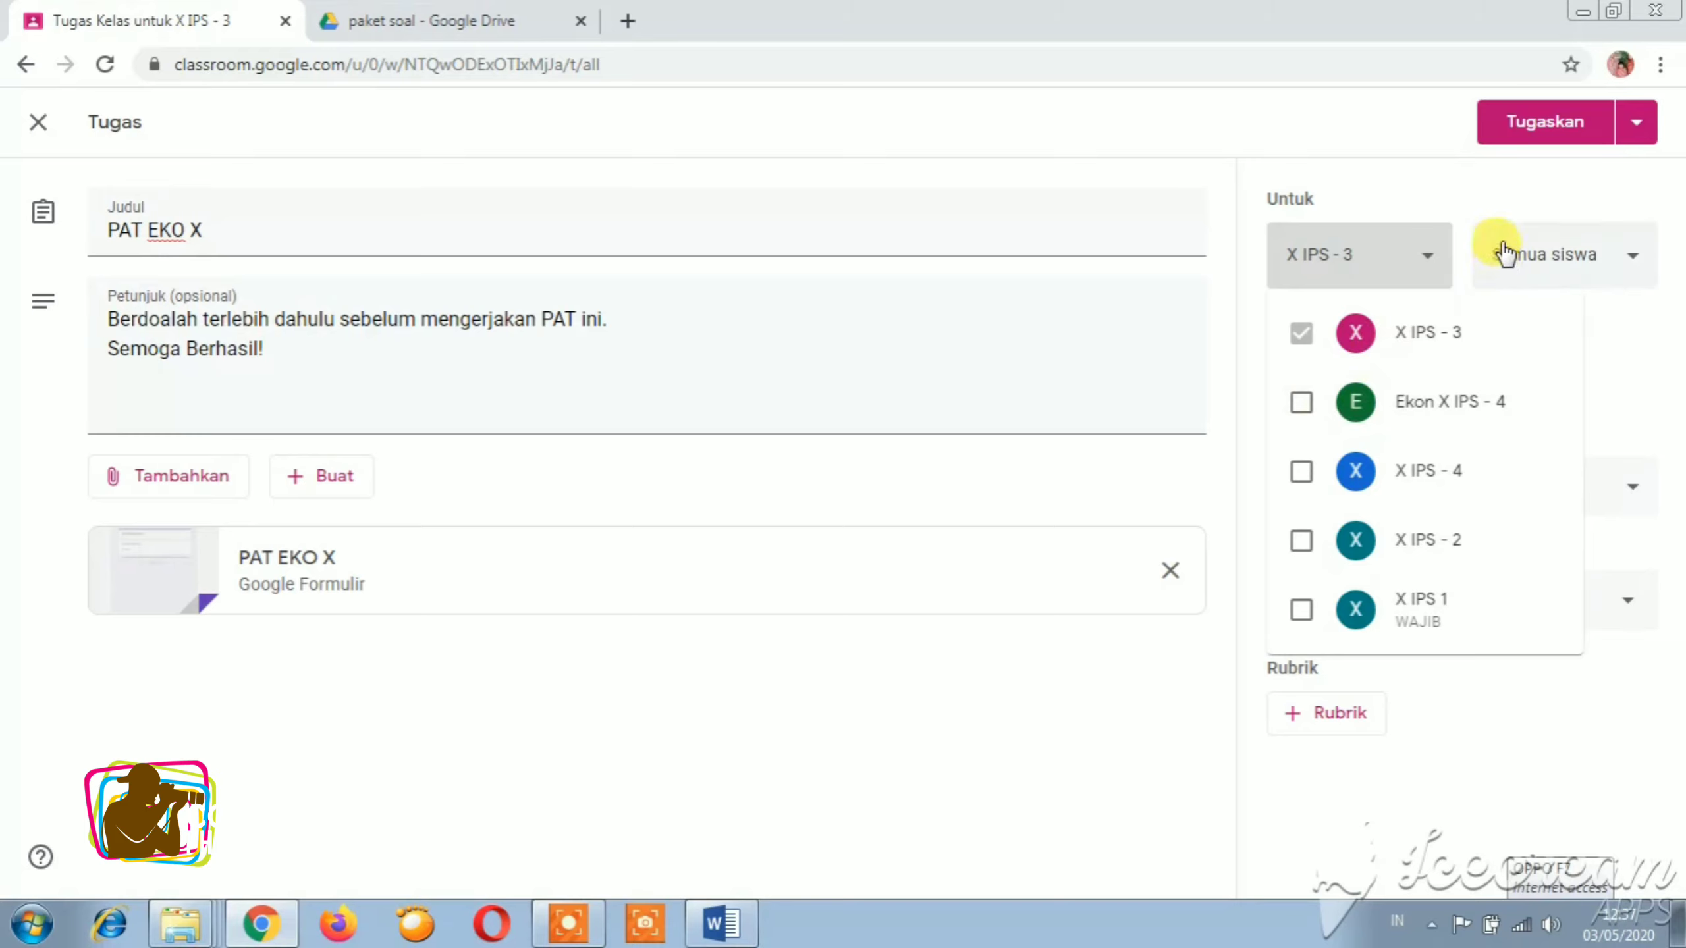
Close the class list and examine the assignment's Poin options and its Tenggat date and time settings.
{"action": "left_click", "coordinate": [1523, 190]}
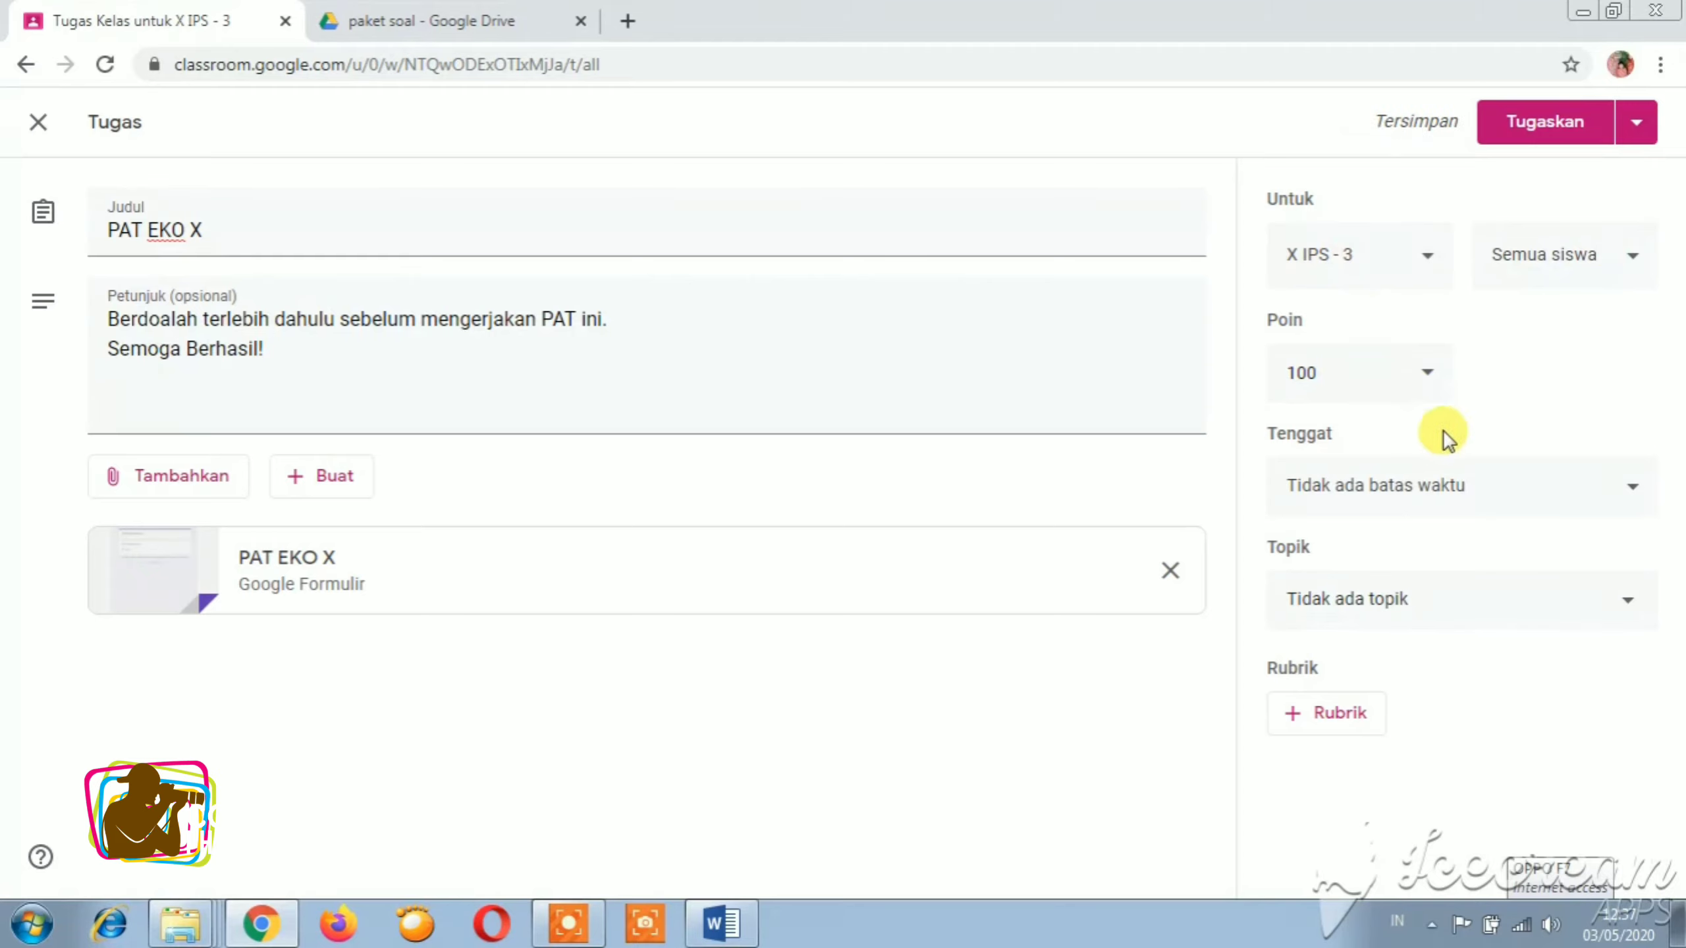
{"action": "left_click", "coordinate": [1427, 376]}
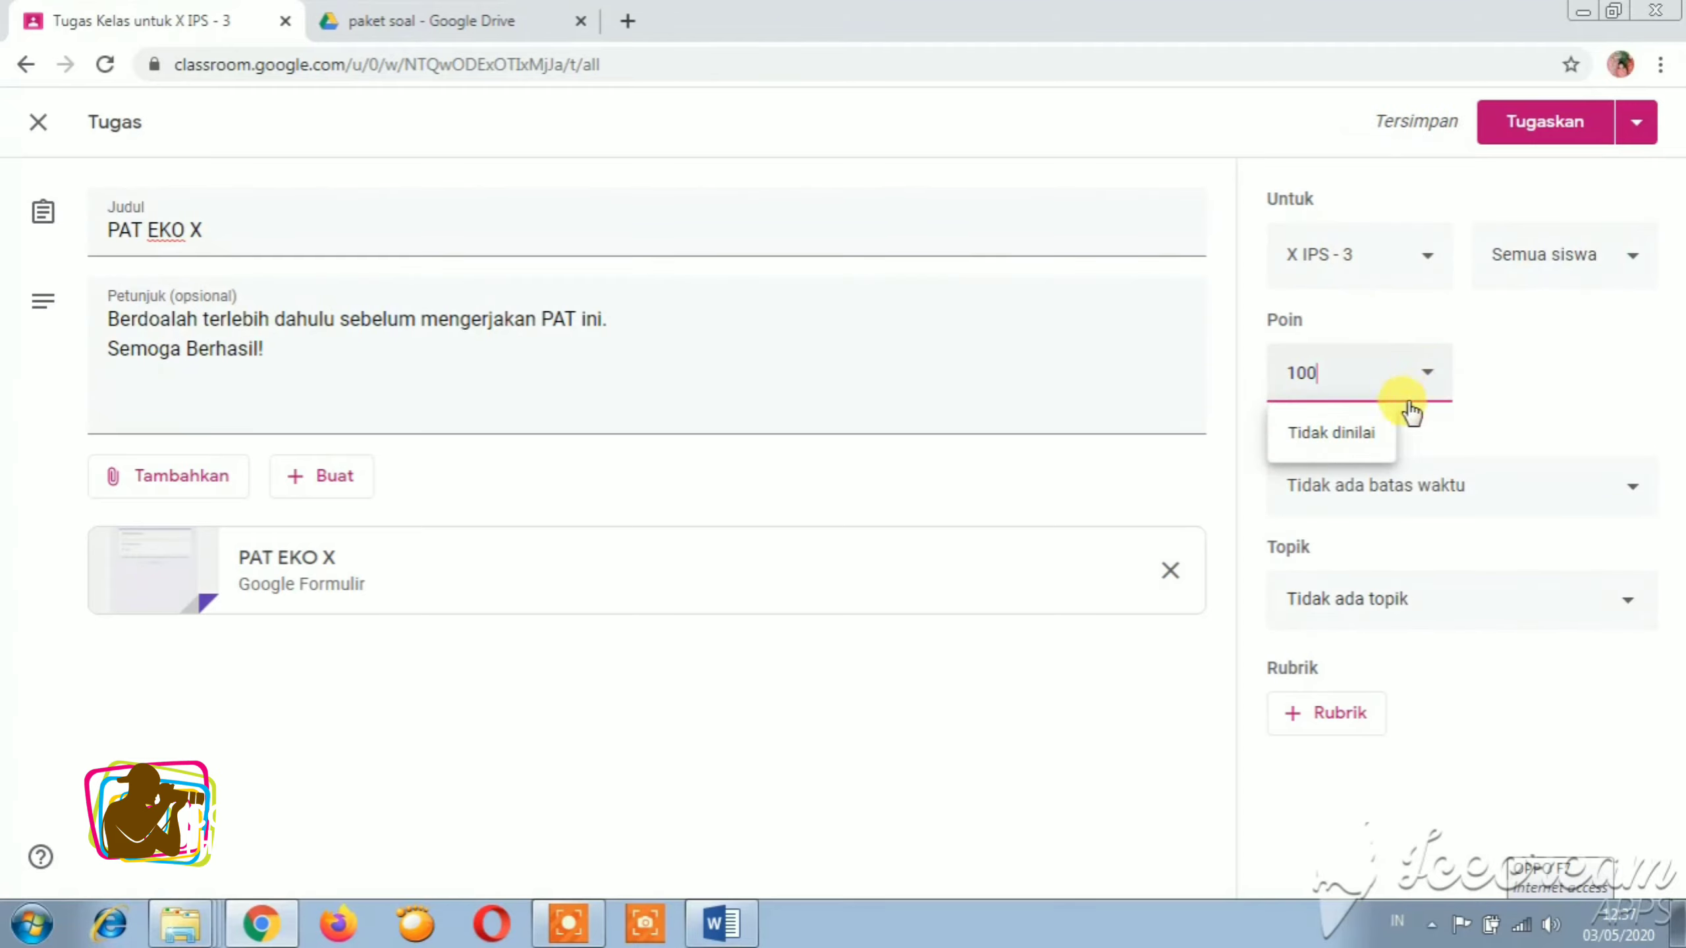
{"action": "left_click", "coordinate": [1427, 376]}
{"action": "left_click", "coordinate": [1427, 376]}
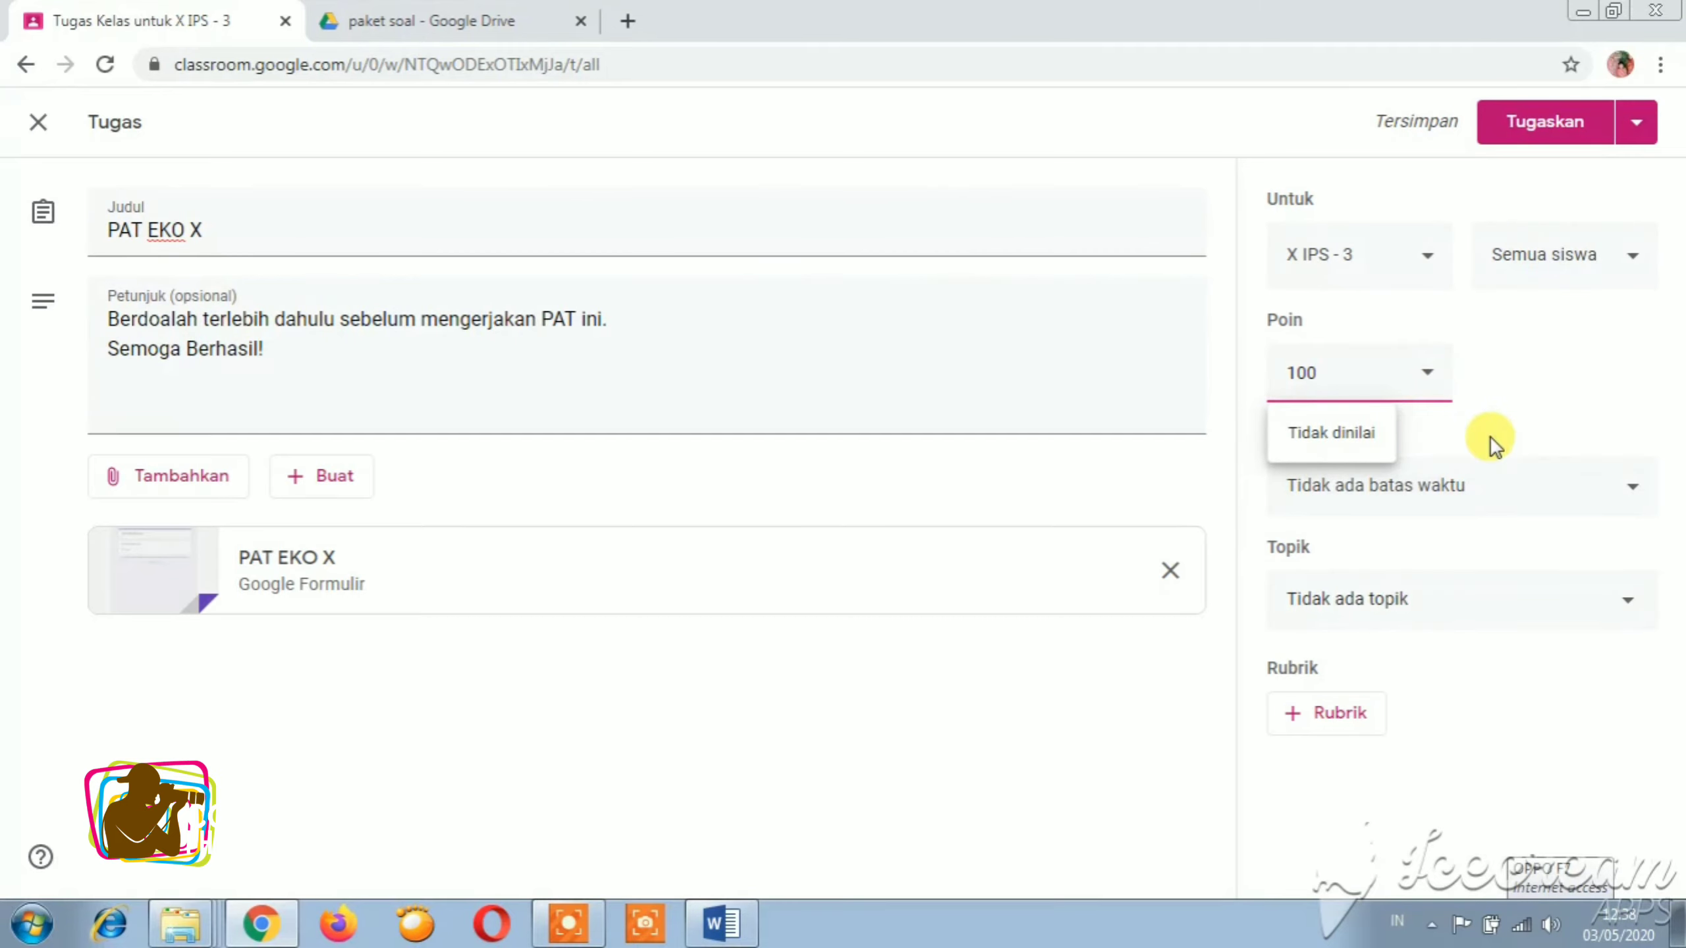
{"action": "left_click", "coordinate": [1511, 419]}
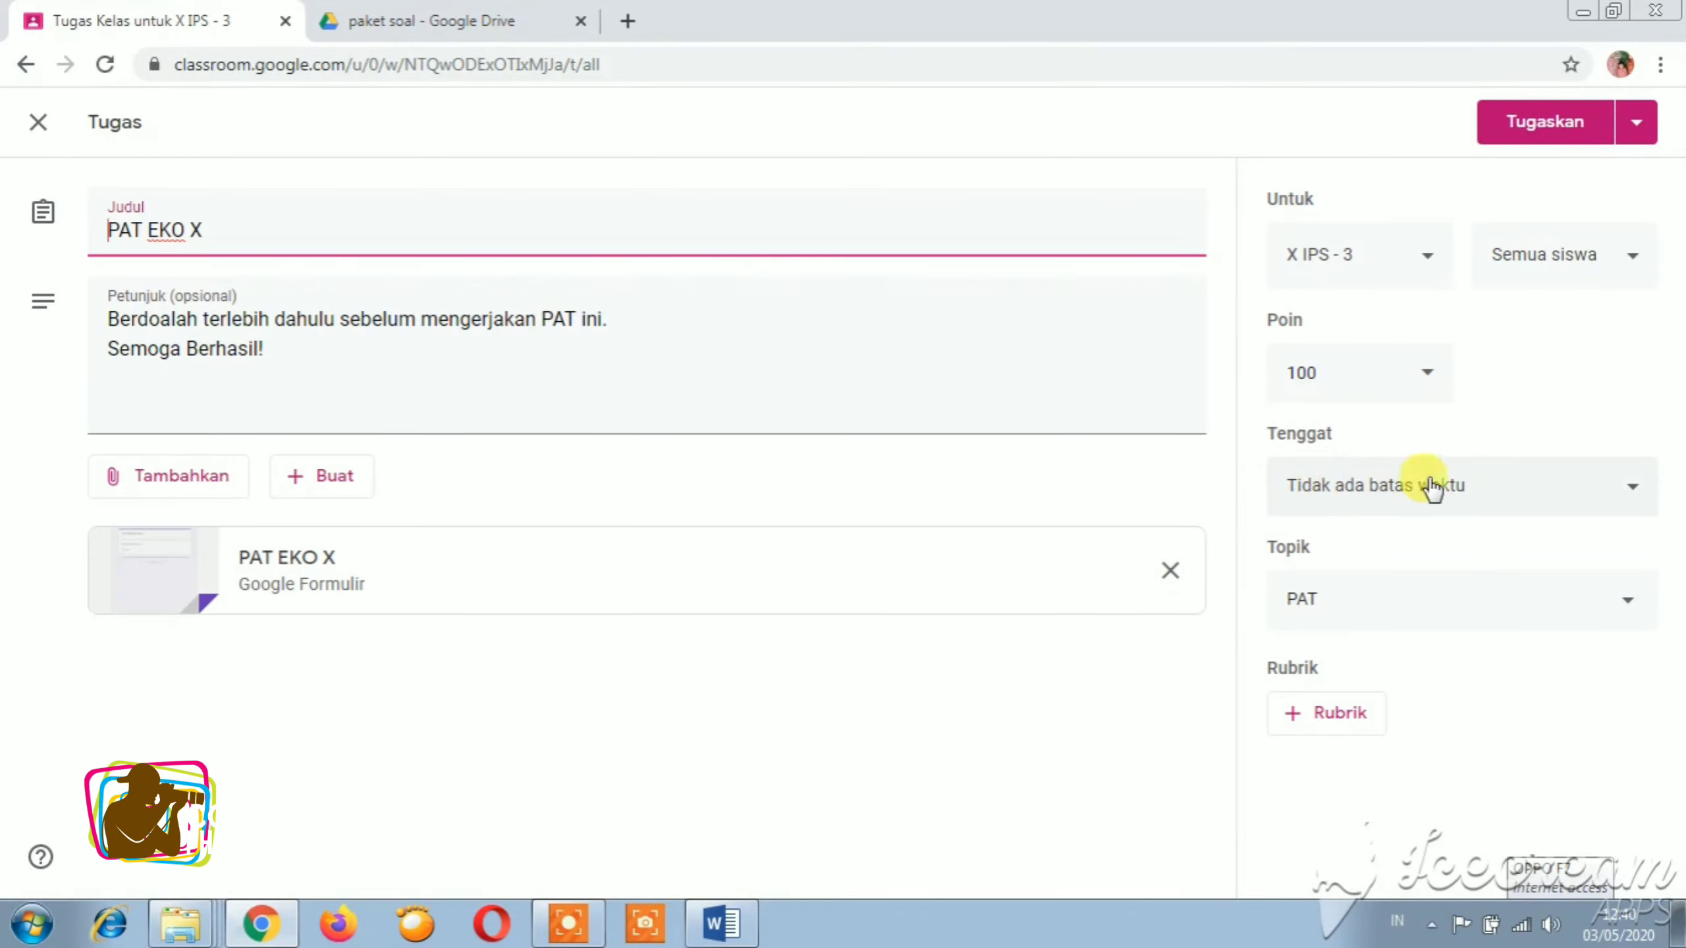
{"action": "left_click", "coordinate": [1635, 491]}
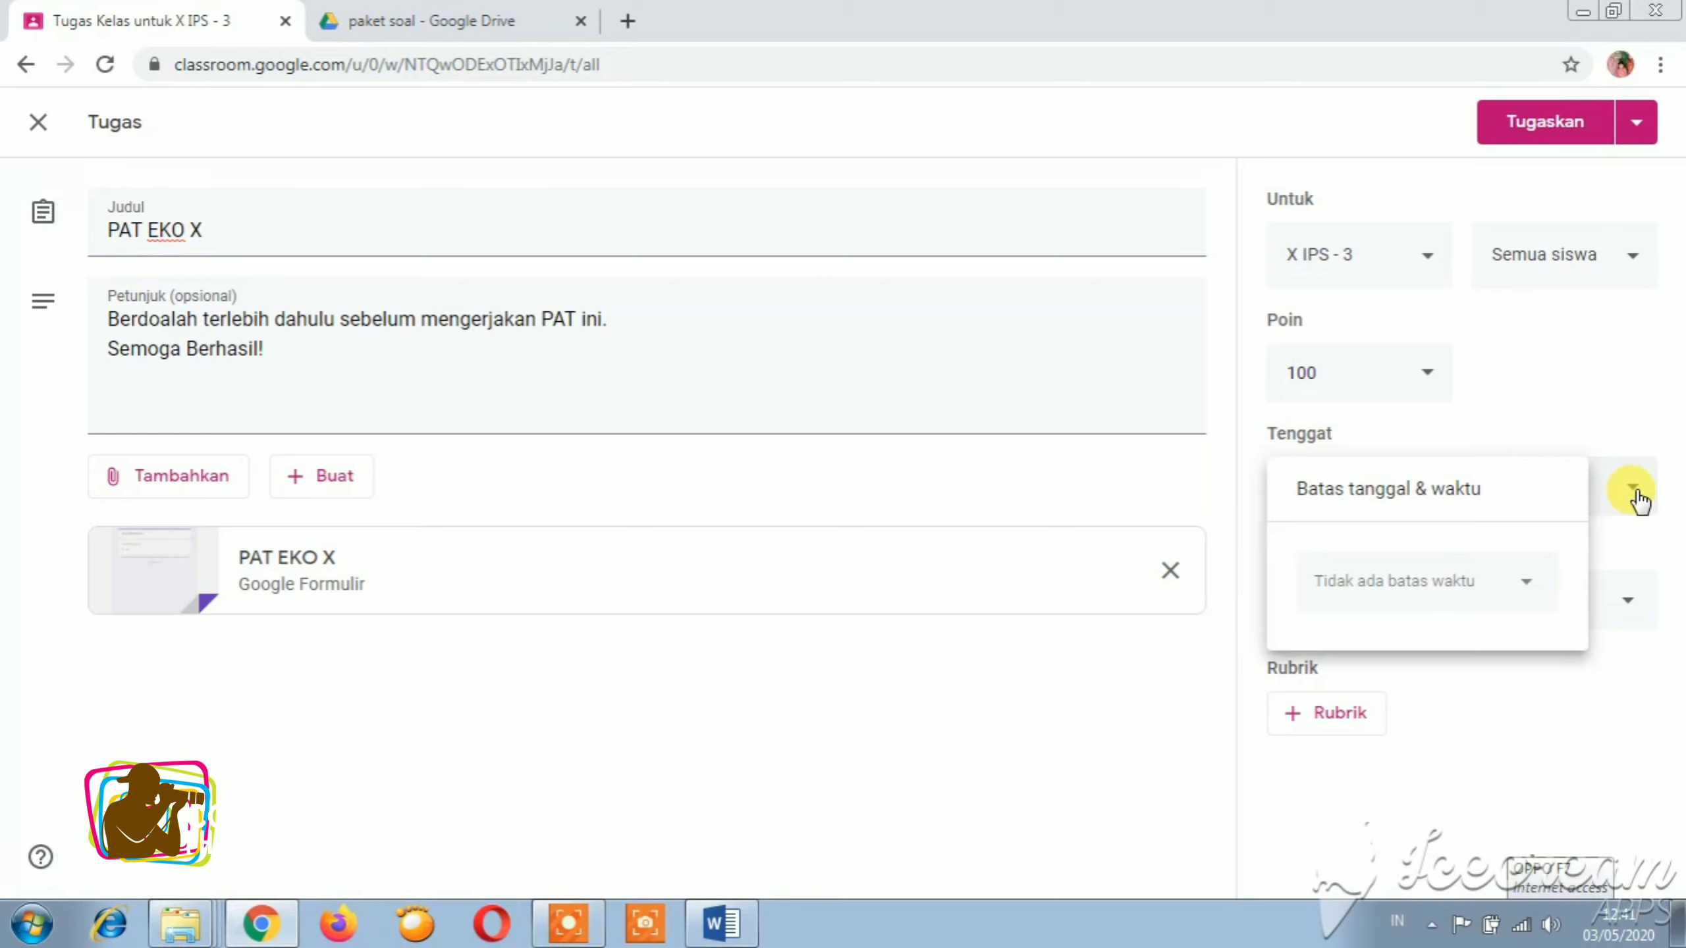
Close the deadline settings and save the PAT EKO X assignment as a draft.
{"action": "left_click", "coordinate": [1636, 133]}
{"action": "left_click", "coordinate": [1634, 127]}
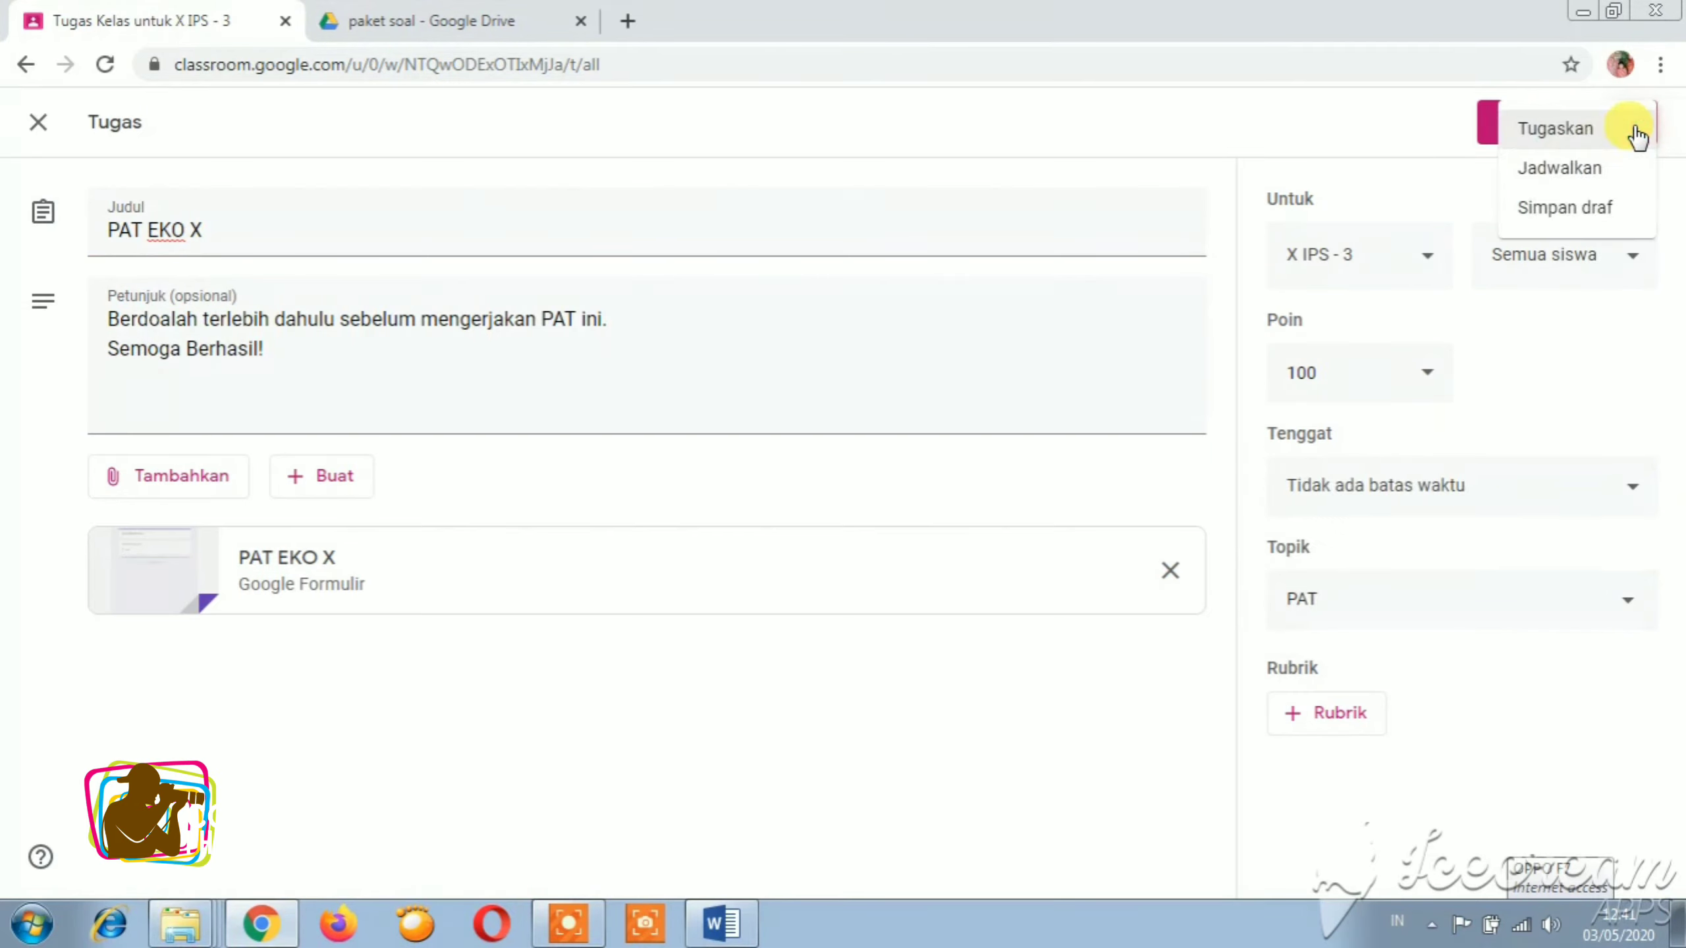
{"action": "left_click", "coordinate": [1584, 211]}
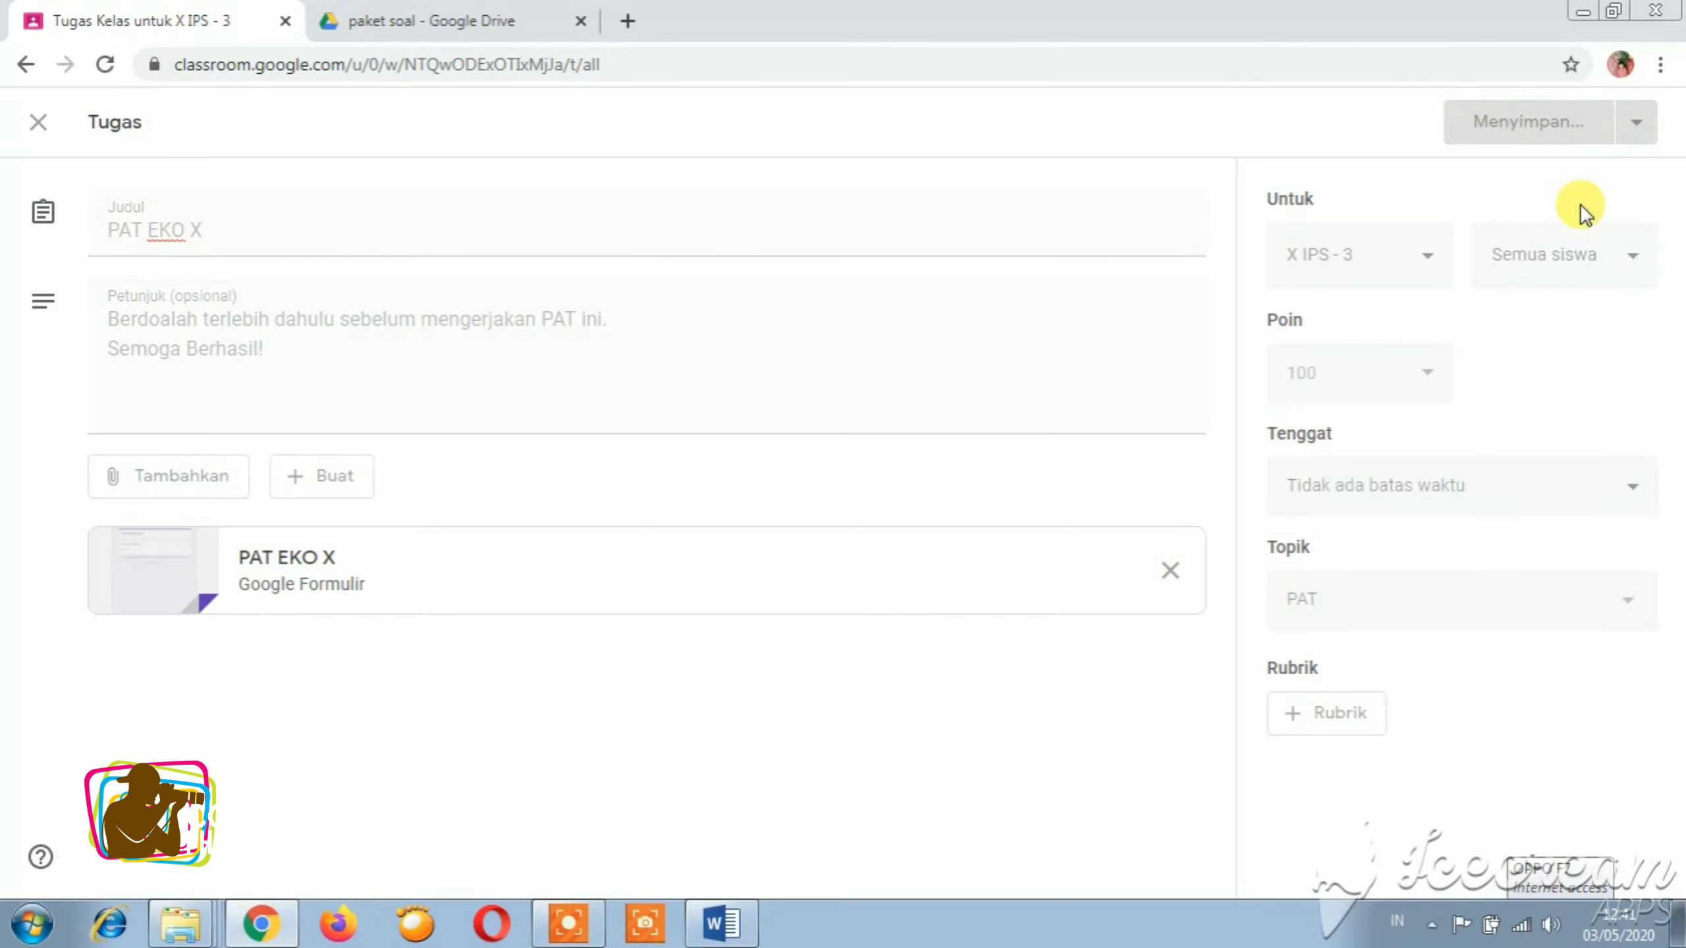